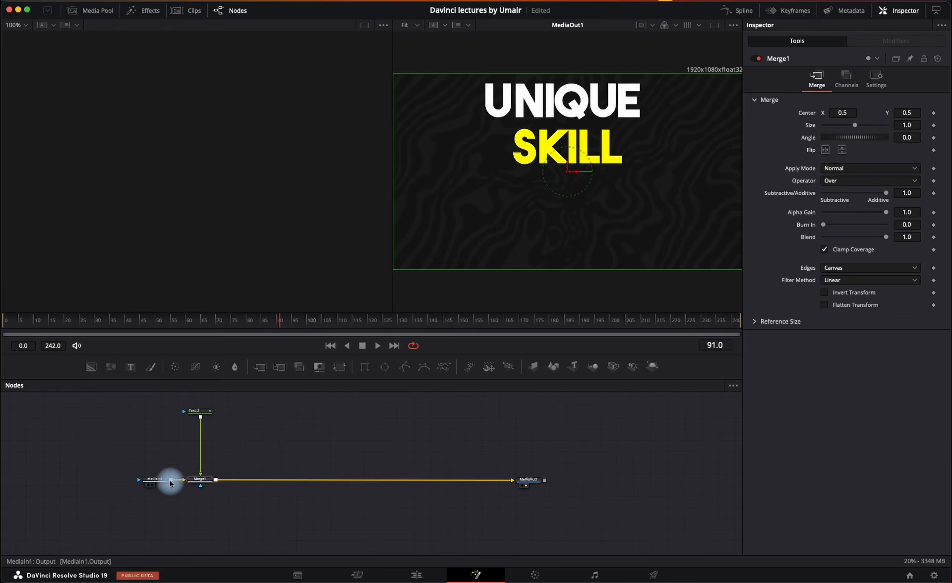
Remove the styling modifier from the "unique skill" text node and replace its text with "Davinci resolve".
click(186, 412)
right_click(819, 179)
click(880, 361)
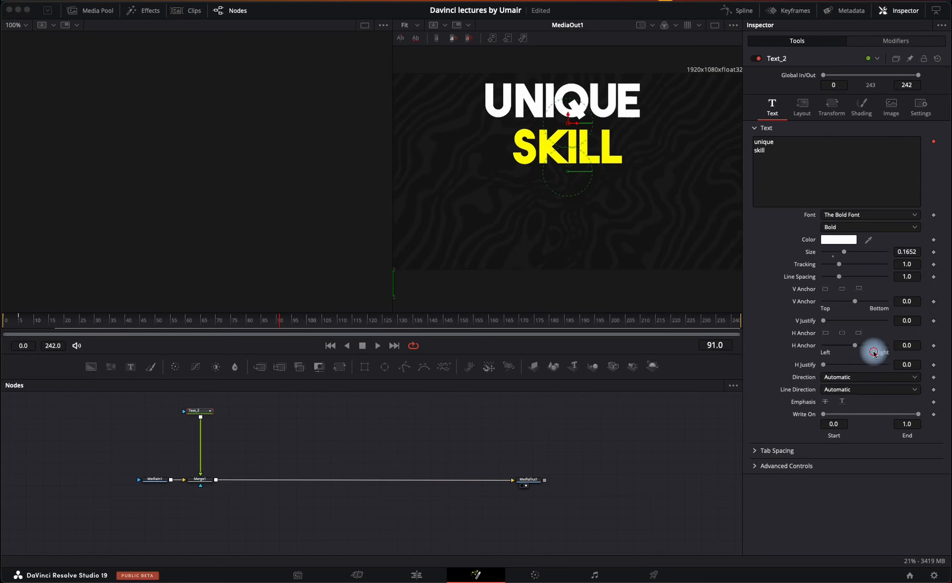
right_click(808, 161)
click(863, 328)
text(D)
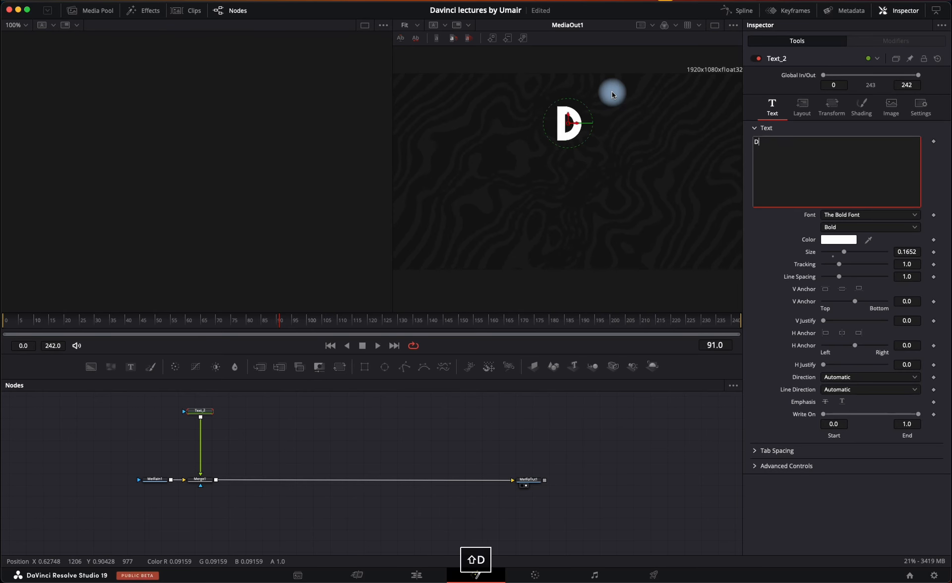
text(avinci resolve)
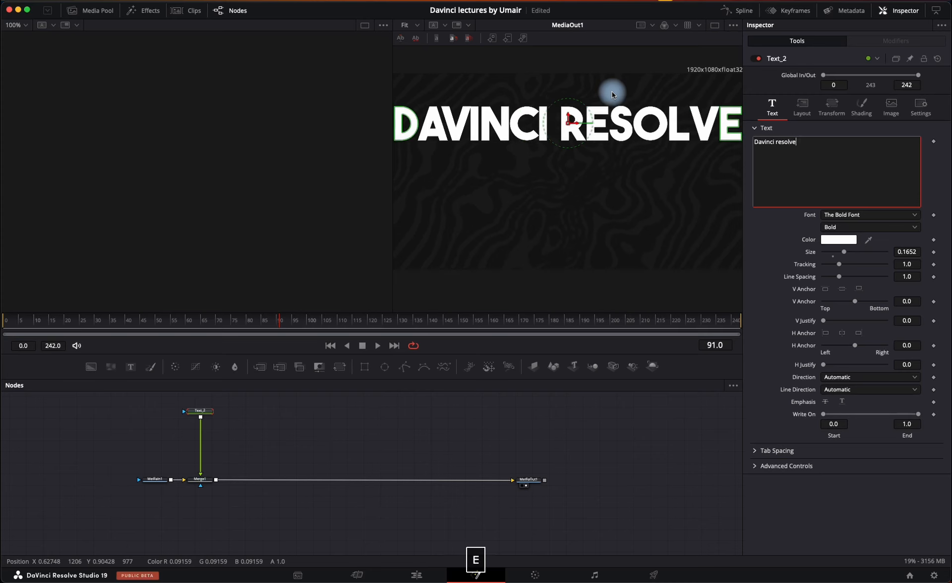
Set the "Davinci resolve" text size to 0.0945 and move it to the upper-left area of the frame.
key(super+a)
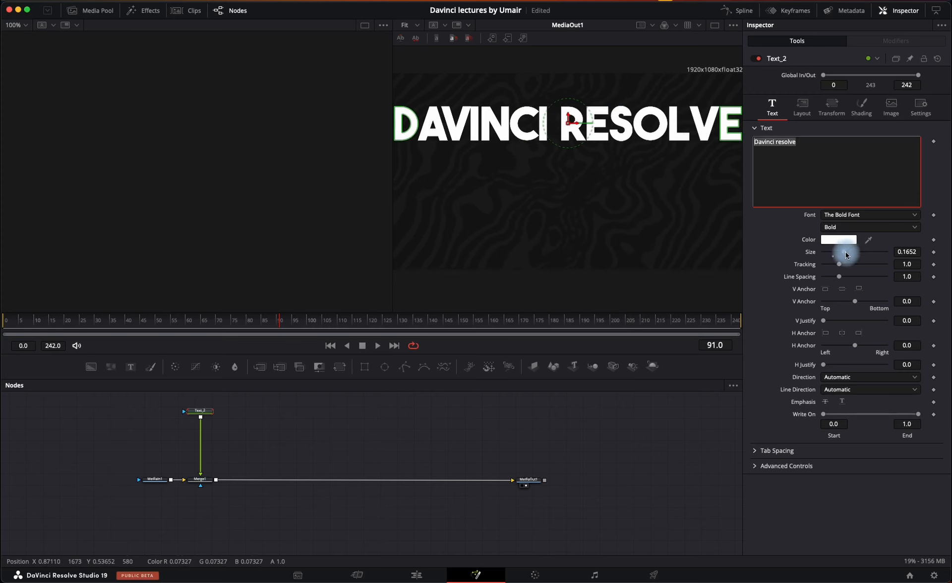
drag(846, 255, 837, 253)
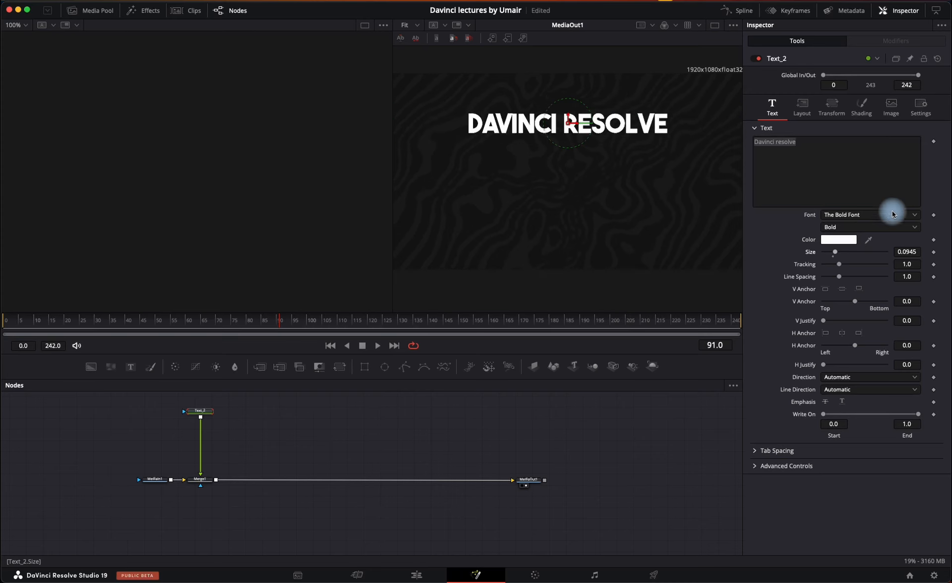
drag(578, 124, 520, 130)
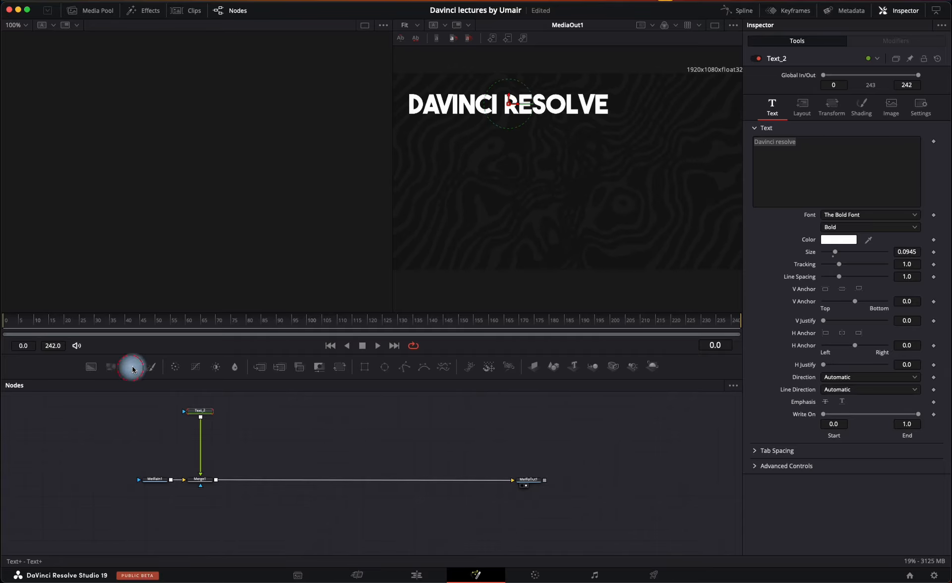
drag(131, 367, 206, 430)
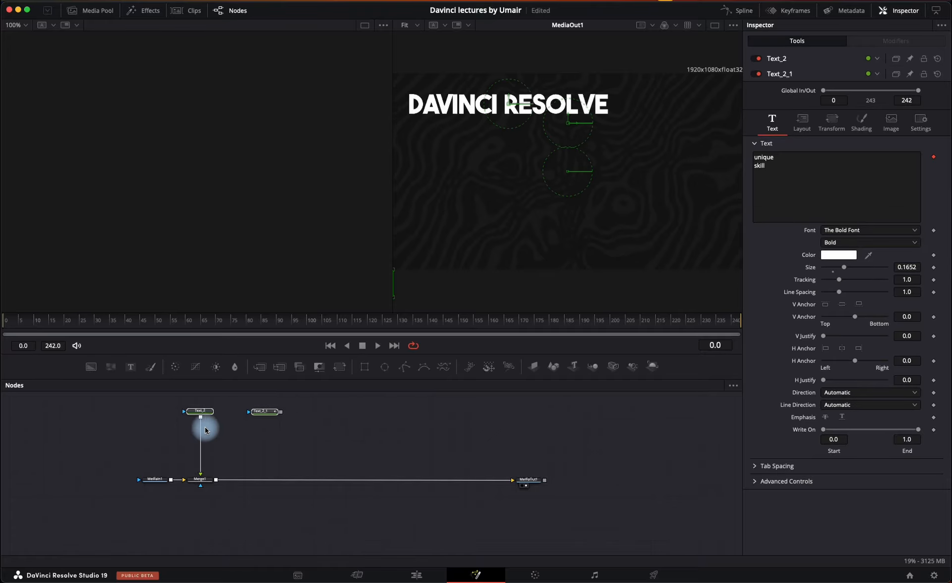
drag(312, 395, 248, 429)
key(Delete)
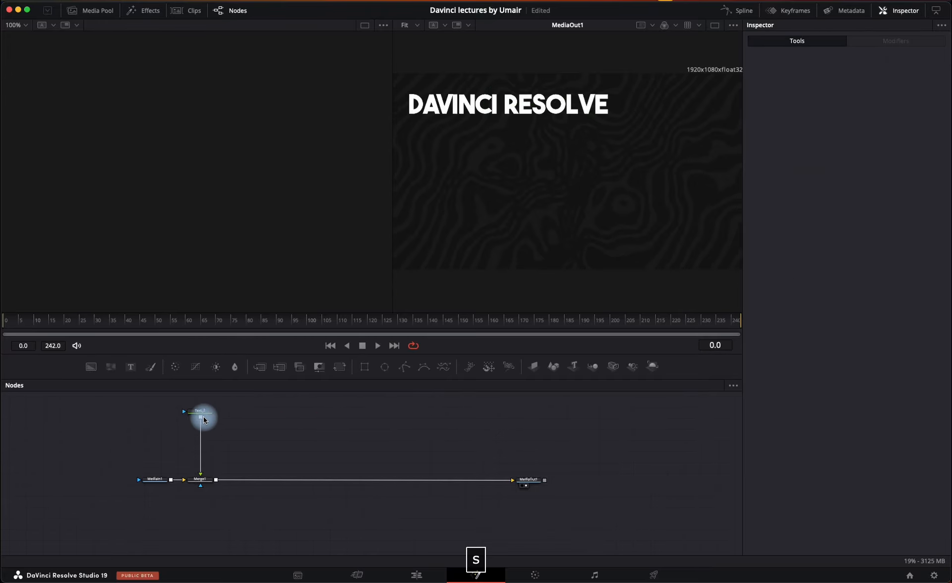
Duplicate the "Davinci resolve" text node and merge the copy into the flow after Merge1, spacing the new nodes apart.
click(201, 413)
key(super+c)
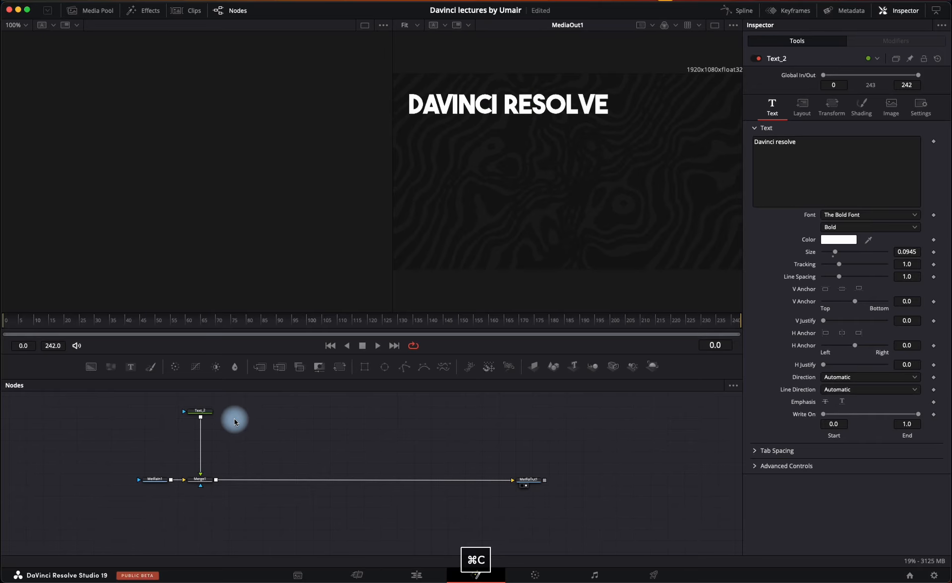
key(super+v)
drag(240, 419, 218, 481)
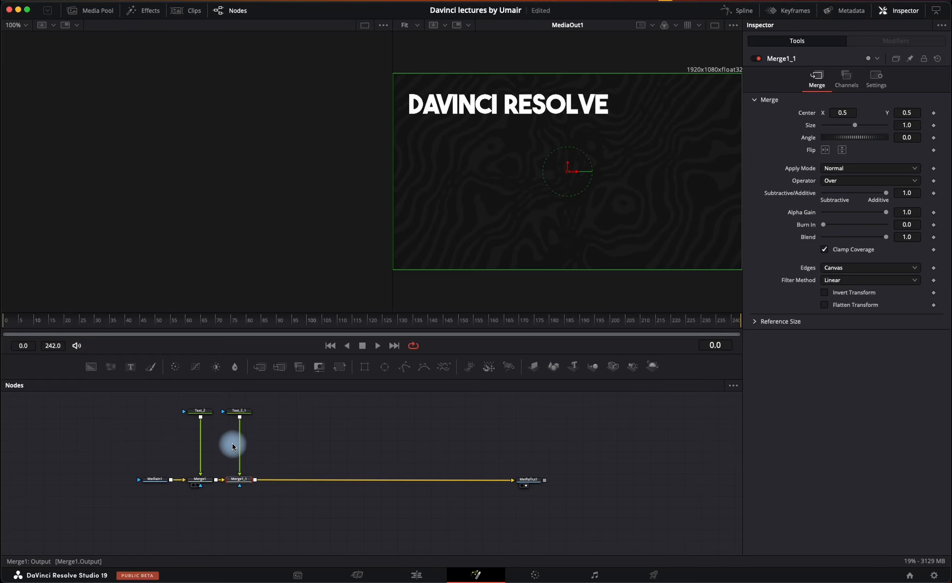
drag(234, 413, 242, 412)
drag(239, 481, 240, 480)
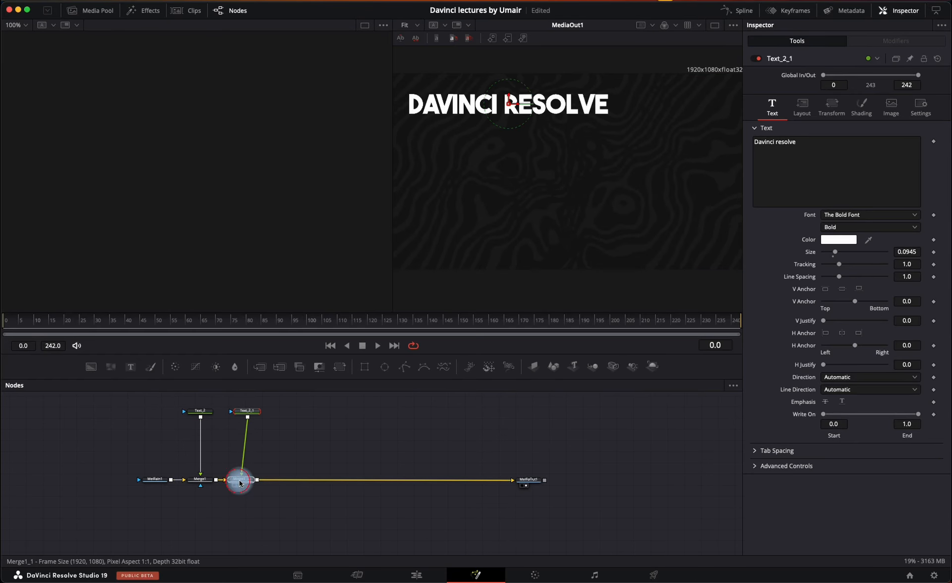
Move the copied text straight below the title and replace its text with "Fusion Page".
click(251, 414)
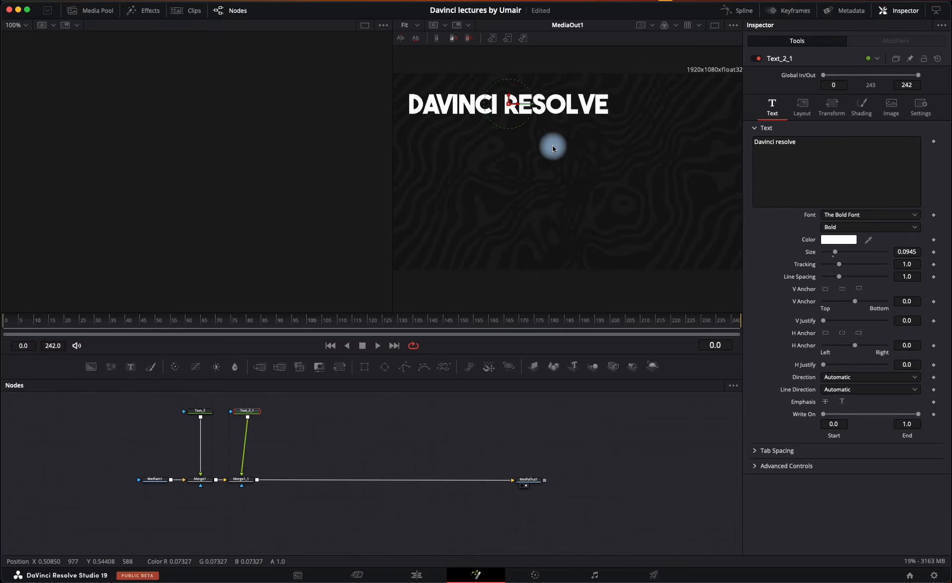
drag(508, 97, 509, 165)
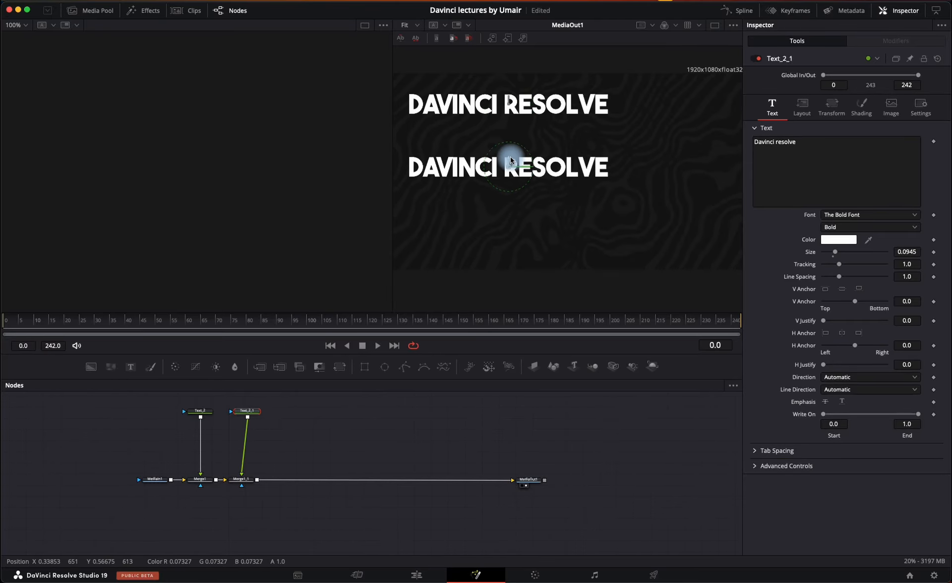
triple_click(807, 140)
text(Fusion)
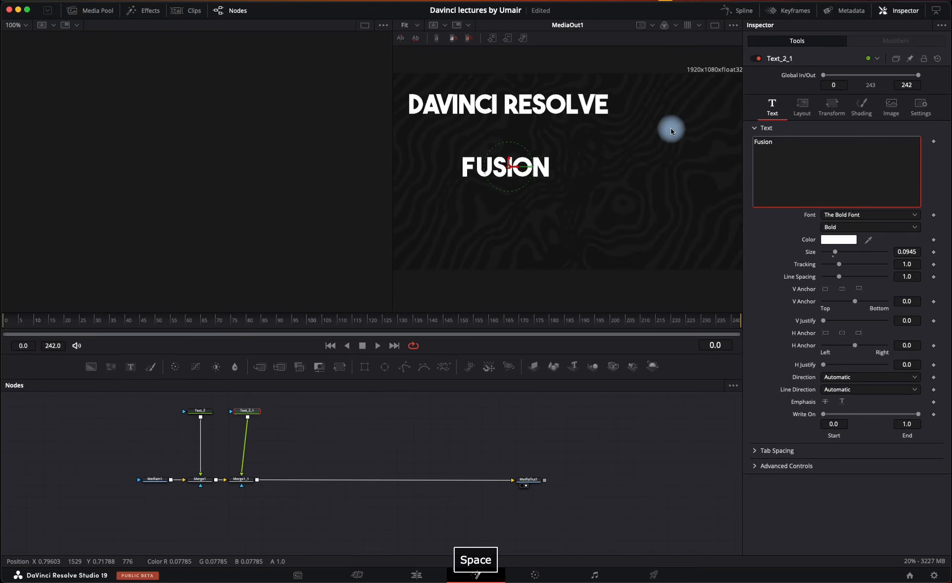
text( Page)
key(Return)
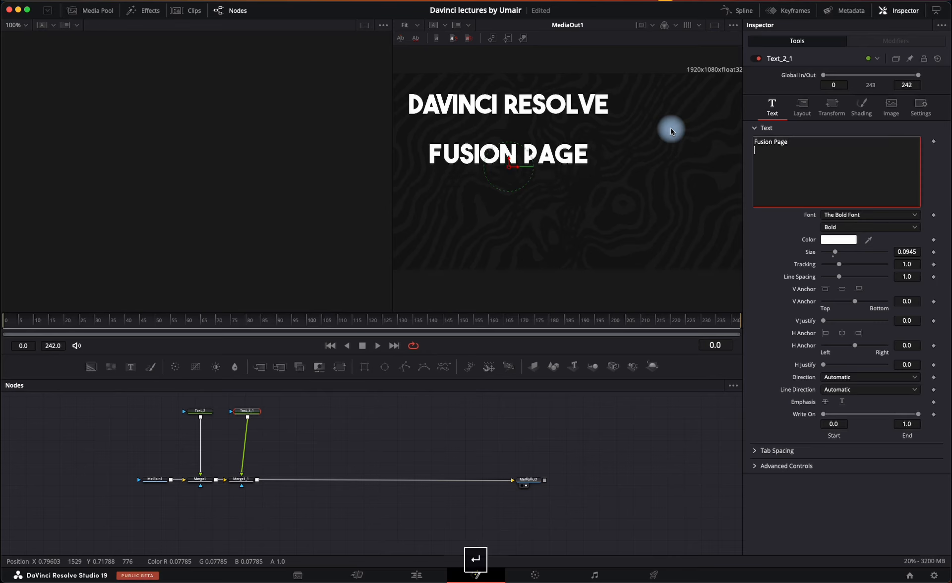
text(Adva)
key(BackSpace)
key(BackSpace)
key(BackSpace)
key(BackSpace)
key(BackSpace)
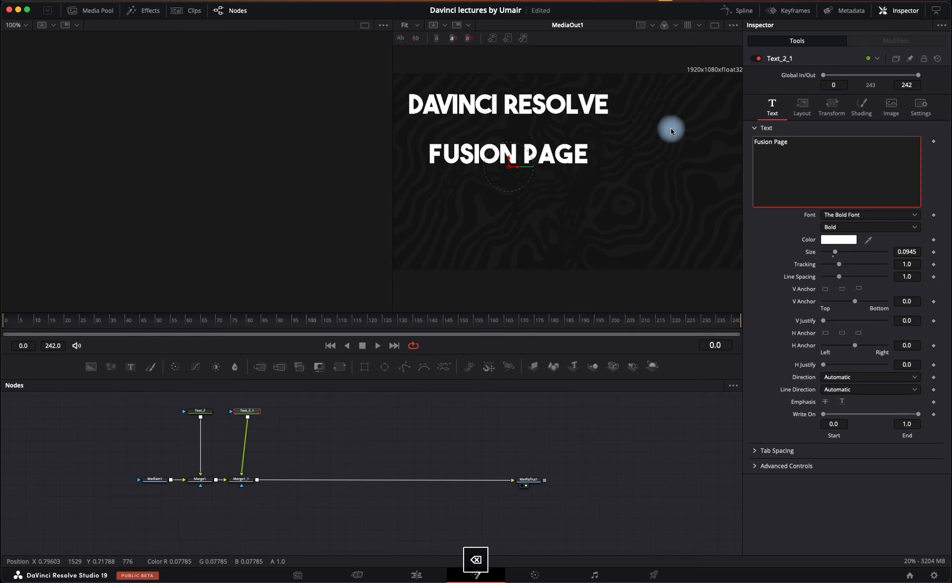
key(BackSpace)
Align "Fusion Page" with the title's left edge, and merge a duplicate of its text node into the flow after Merge1_1.
drag(519, 169, 489, 157)
click(252, 430)
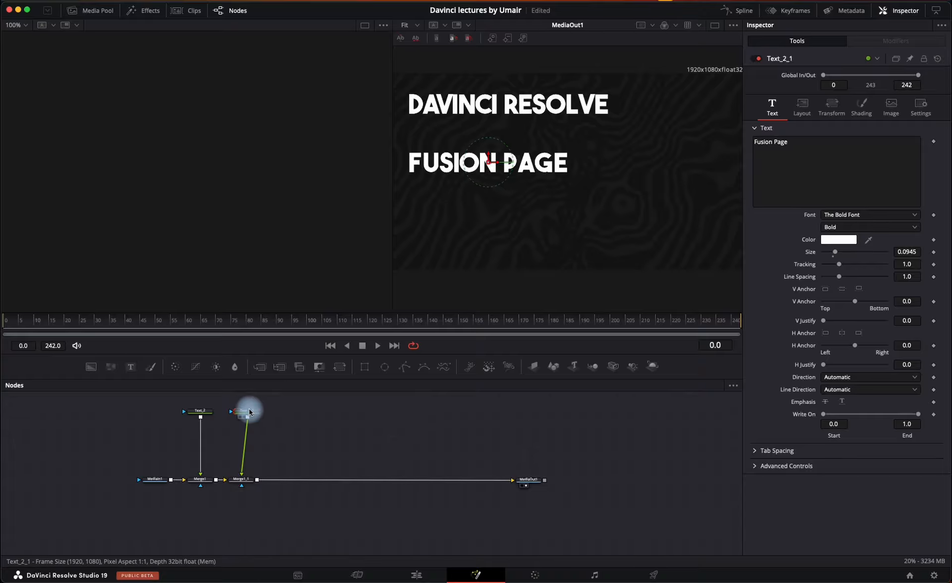
key(super+c)
key(super+v)
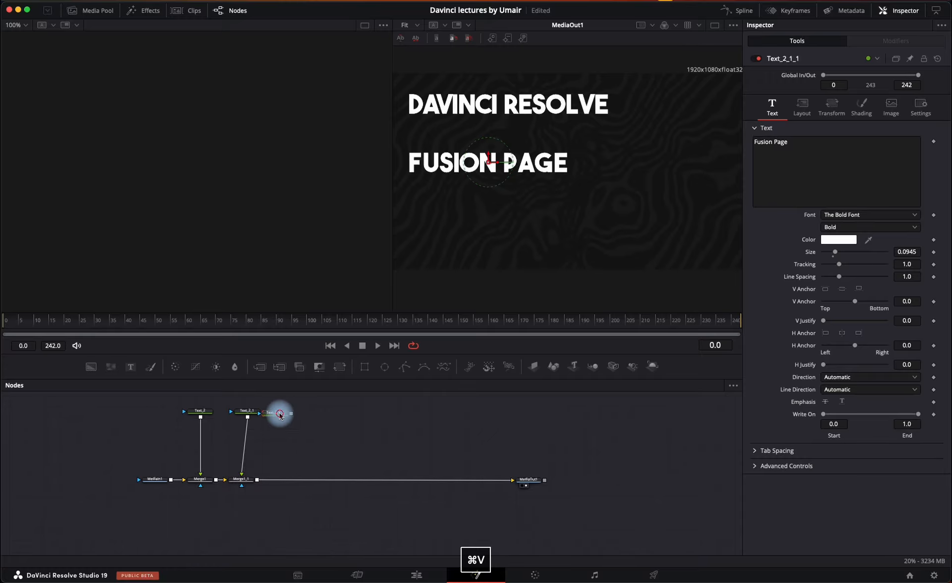
drag(280, 415, 261, 480)
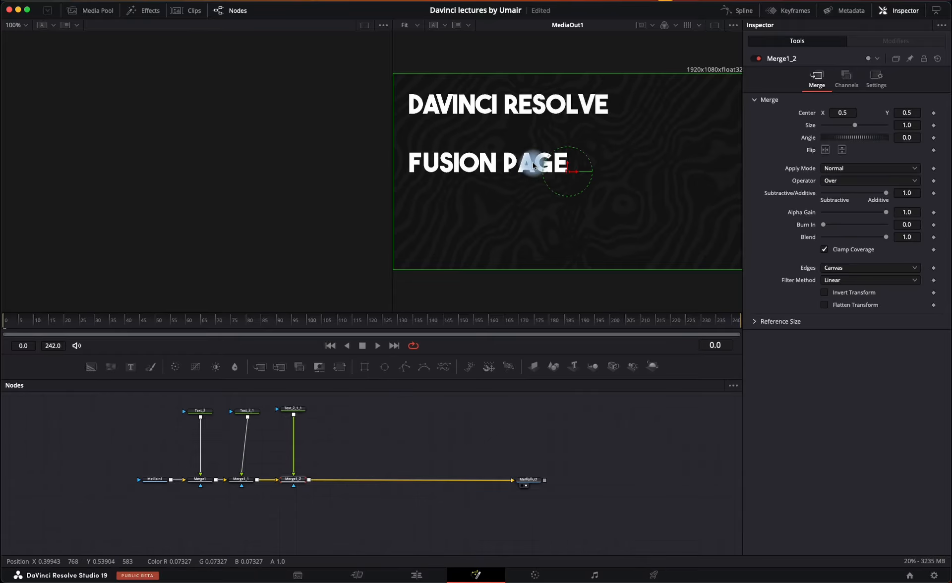
Lower the new copy below "Fusion Page" to a merge centre Y of 0.230478 and replace its text with "intermediate, advance".
drag(568, 171, 567, 224)
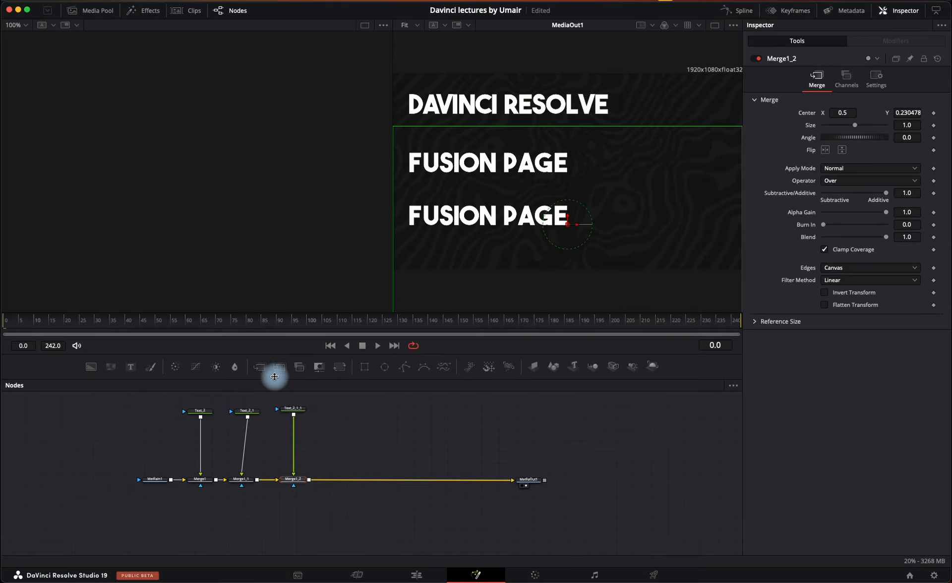
click(293, 409)
triple_click(794, 144)
text(inter)
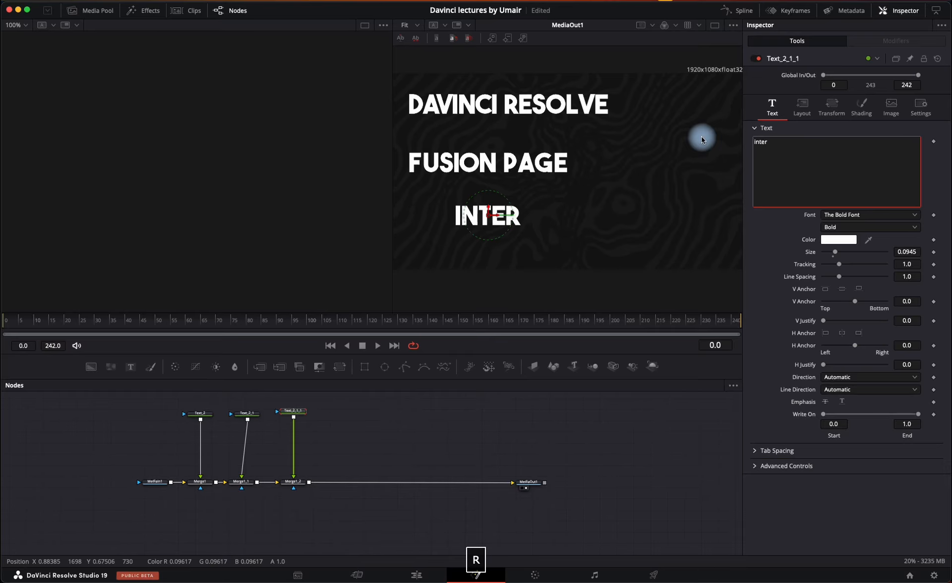
text(mediat)
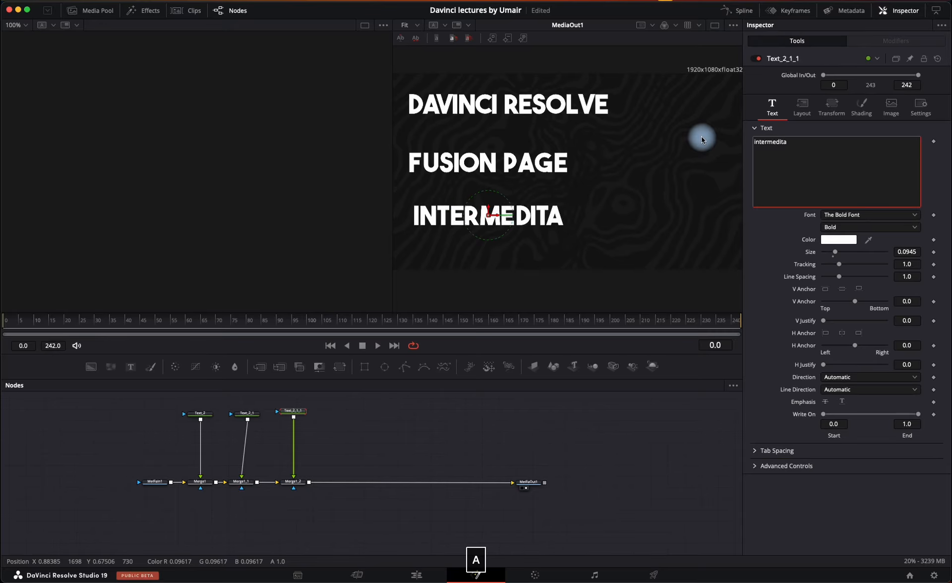
text(e, )
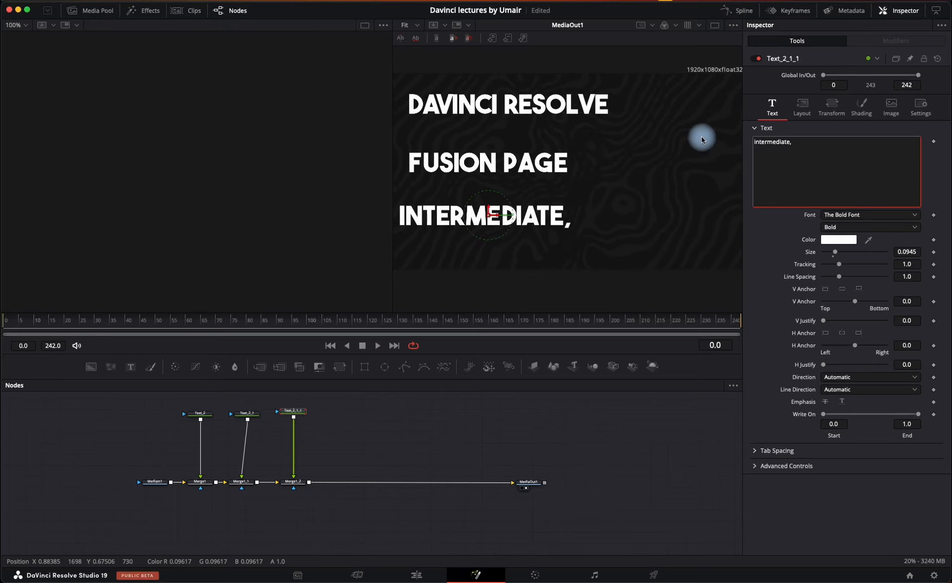
text(advance)
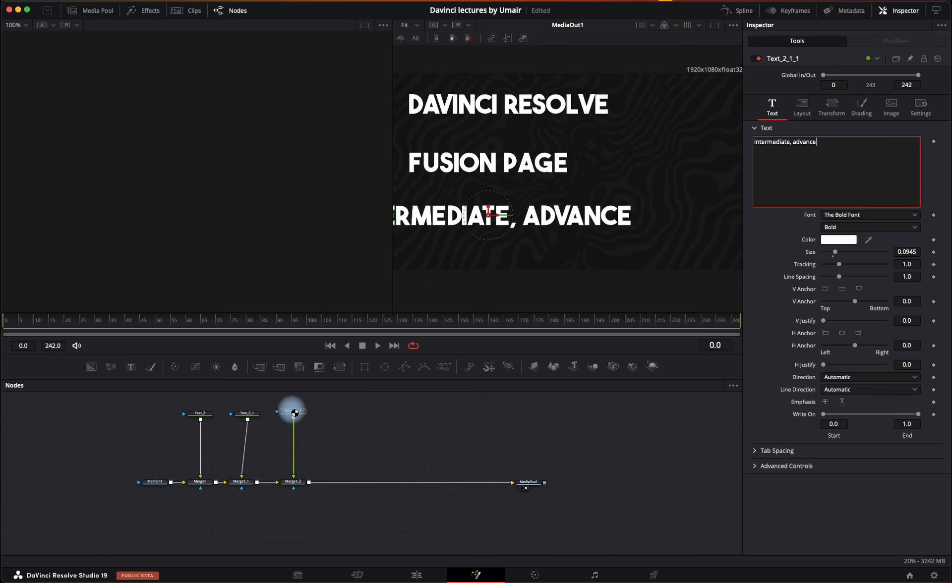
Set the "intermediate, advance" text size to 0.0548 and align it with the left edge of the lines above.
click(850, 258)
drag(911, 255, 714, 249)
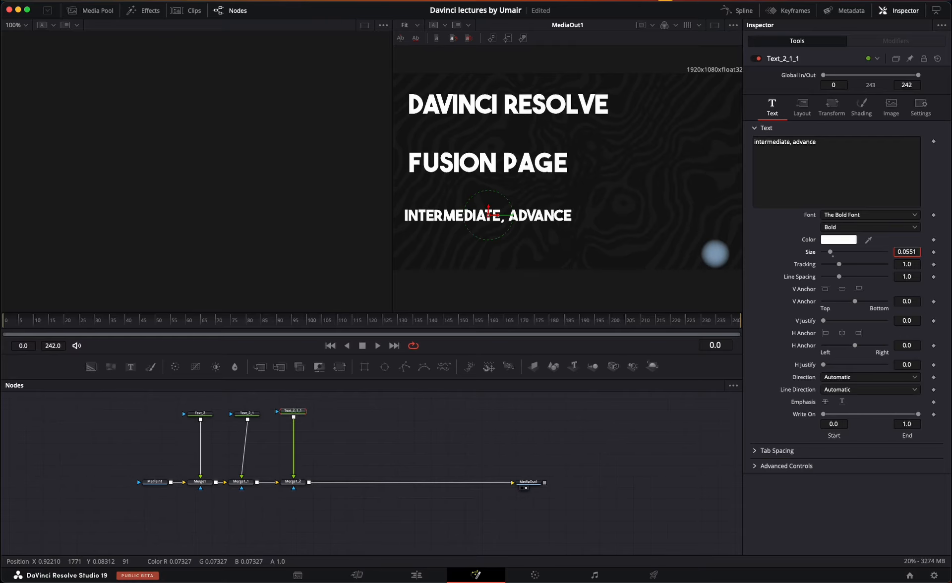
click(509, 221)
mouse_move(494, 217)
mouse_down()
mouse_move(505, 218)
mouse_move(491, 211)
mouse_move(491, 171)
mouse_move(493, 213)
mouse_up()
click(453, 496)
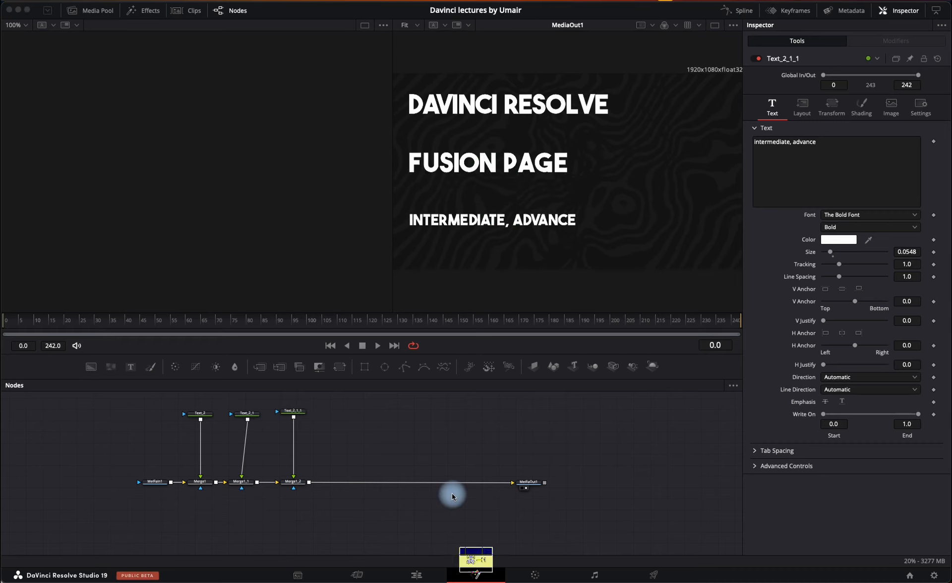
click(412, 444)
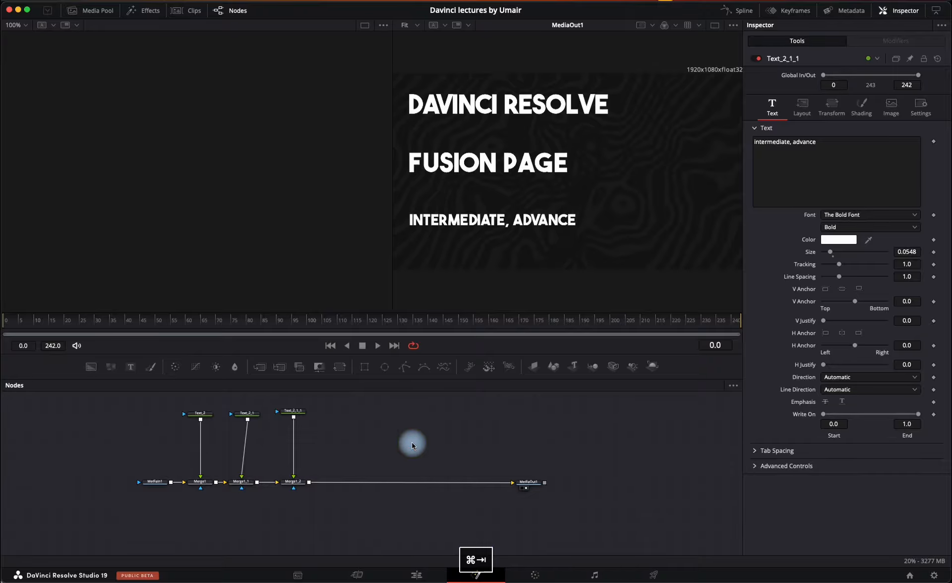
Switch to Finder and import DaVinci_Resolve_17_logo.svg.png from the asserts folder into the DaVinci Resolve node graph.
key(super+Tab)
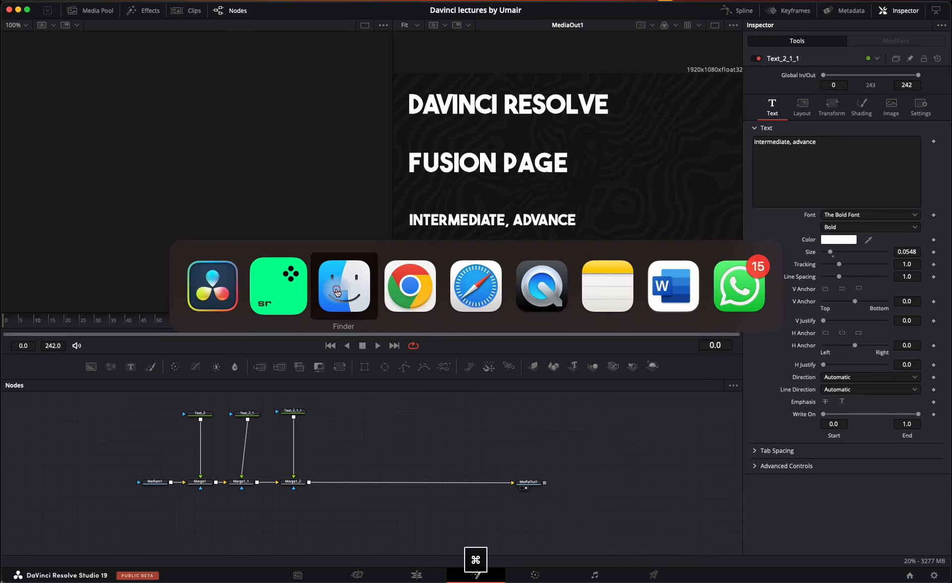
click(337, 291)
click(537, 291)
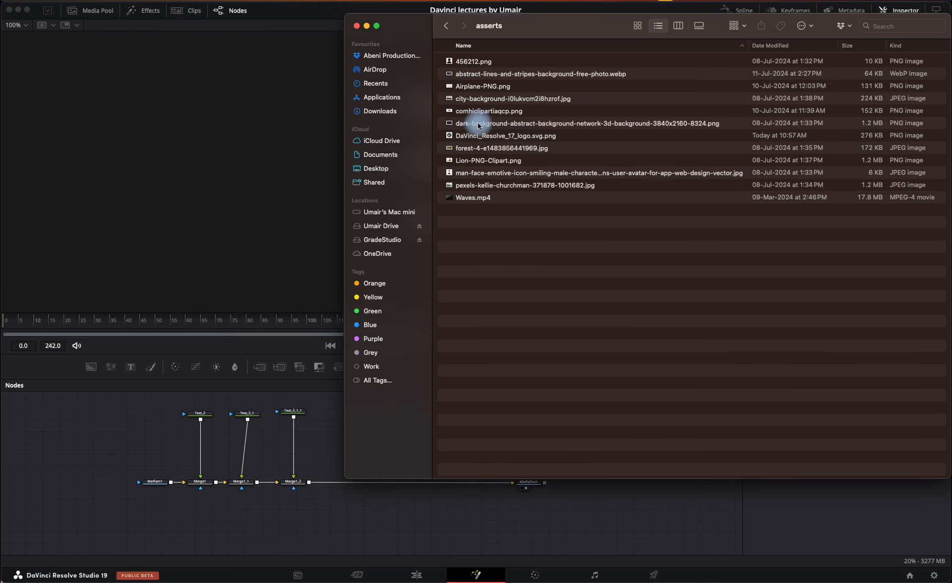
drag(480, 136, 324, 431)
click(322, 440)
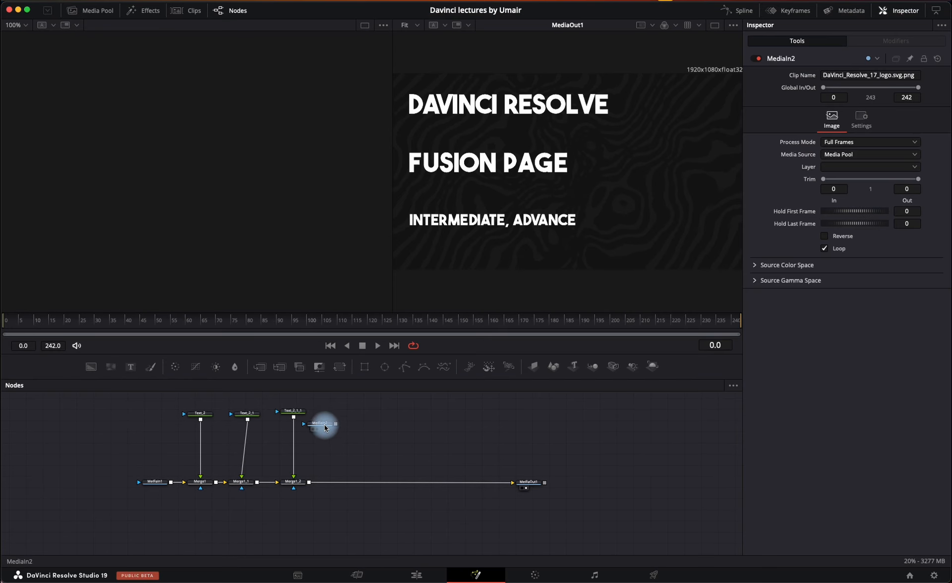
Merge the logo into the flow after Merge1_2, with merge size 0.242 and centre X 0.798866 beside the text.
drag(360, 409, 310, 483)
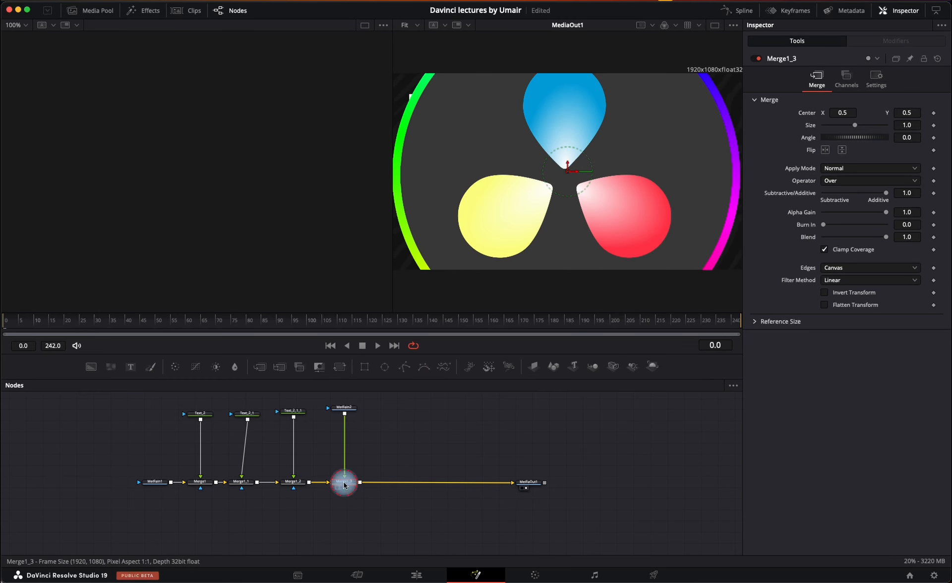
drag(907, 125, 682, 178)
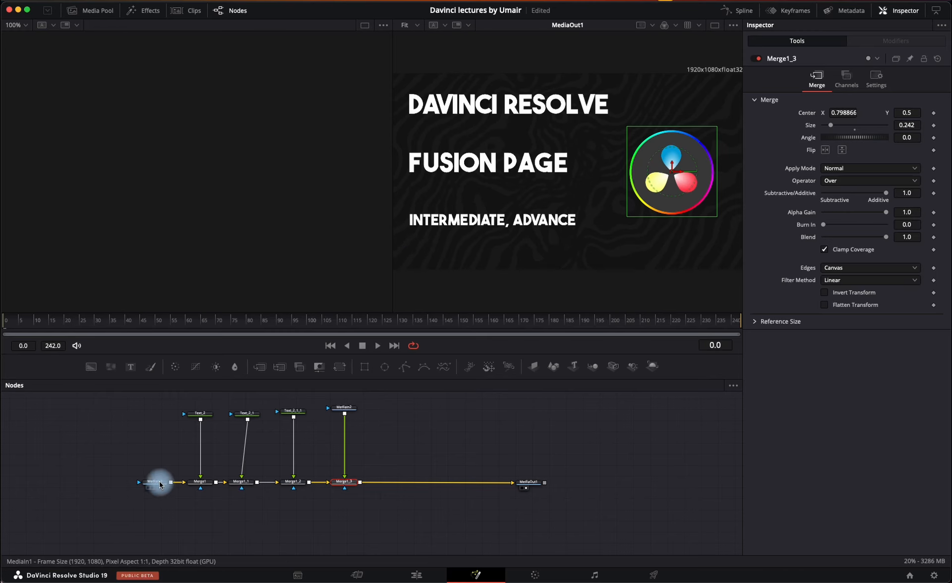
Move the MediaIn1 and MediaOut1 nodes outward, away from the text and merge nodes.
drag(158, 482, 99, 486)
click(524, 483)
drag(524, 483, 604, 490)
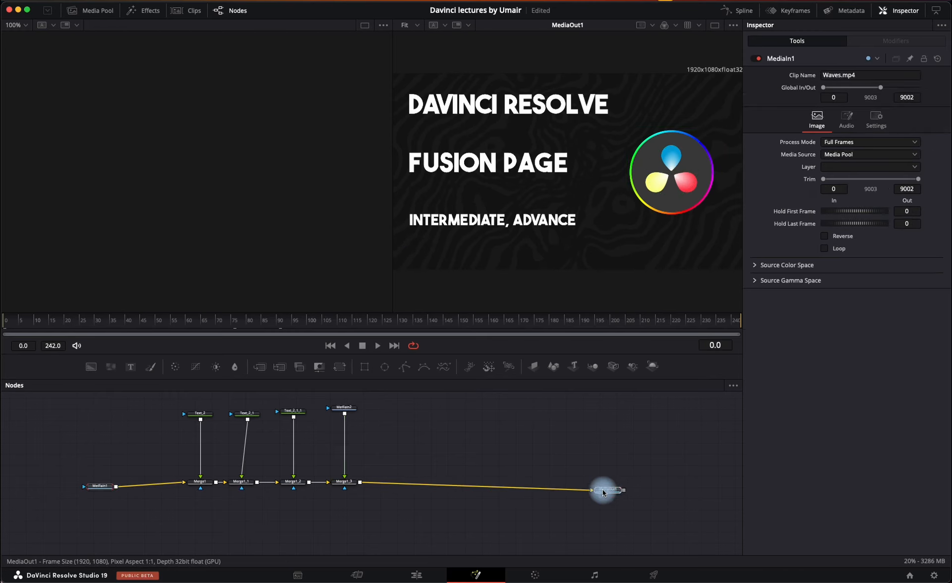
drag(100, 486, 74, 493)
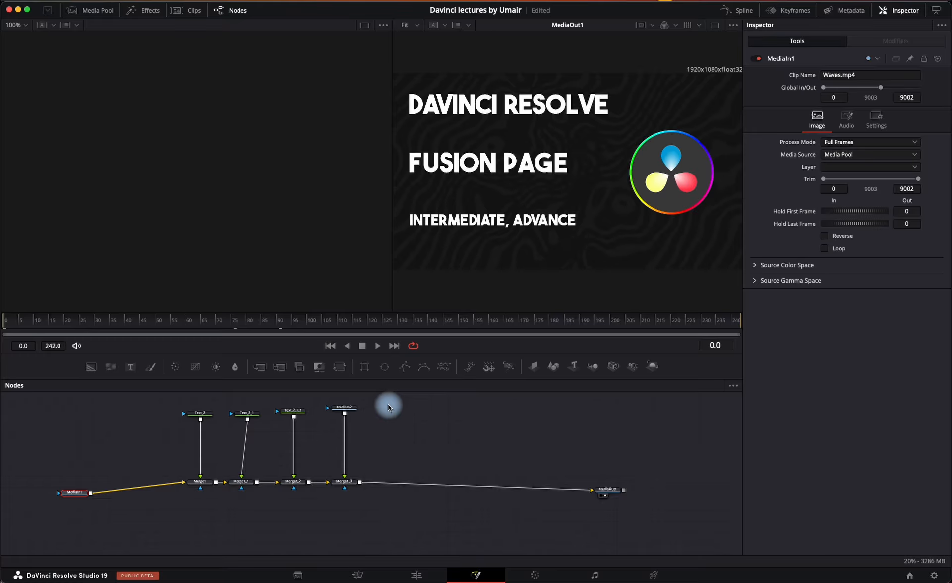
Detach the text, logo and merge nodes from the MediaIn1–MediaOut1 connection as a group, and move MediaOut1 farther out.
drag(388, 407, 170, 493)
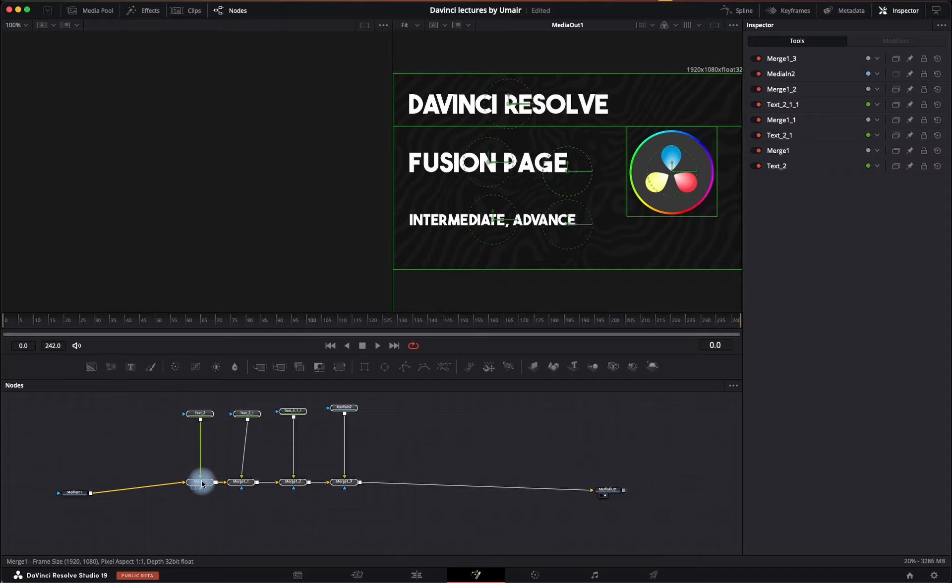
drag(202, 483, 181, 463)
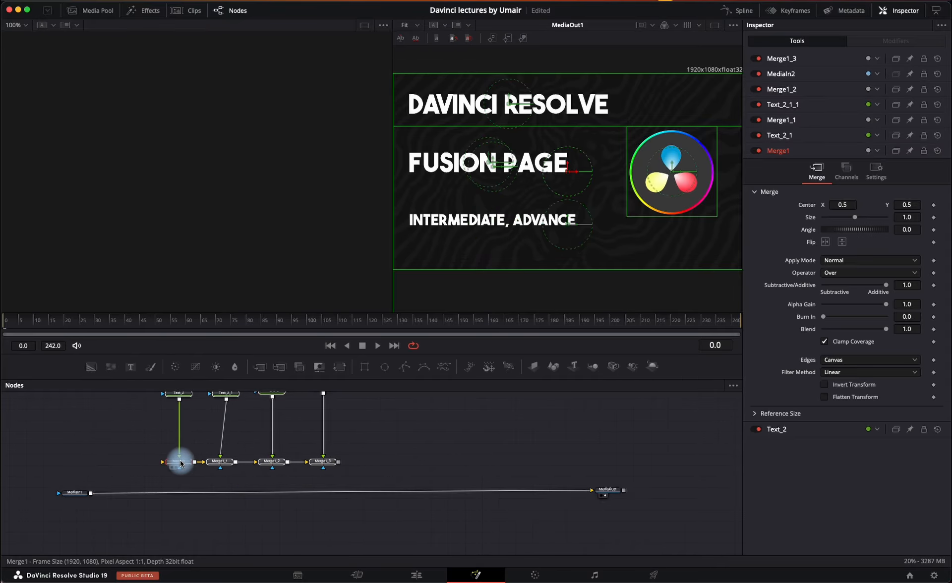
click(606, 491)
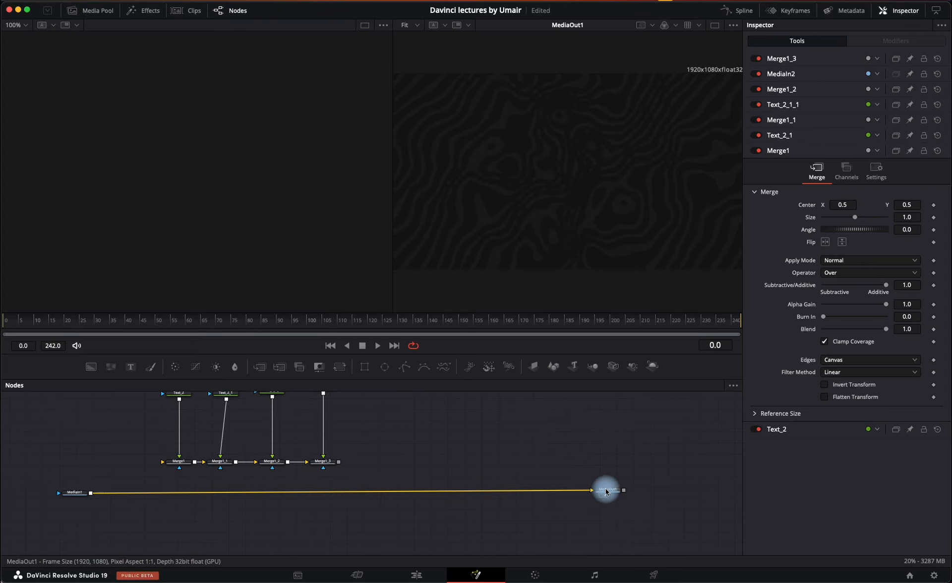
drag(605, 491, 649, 501)
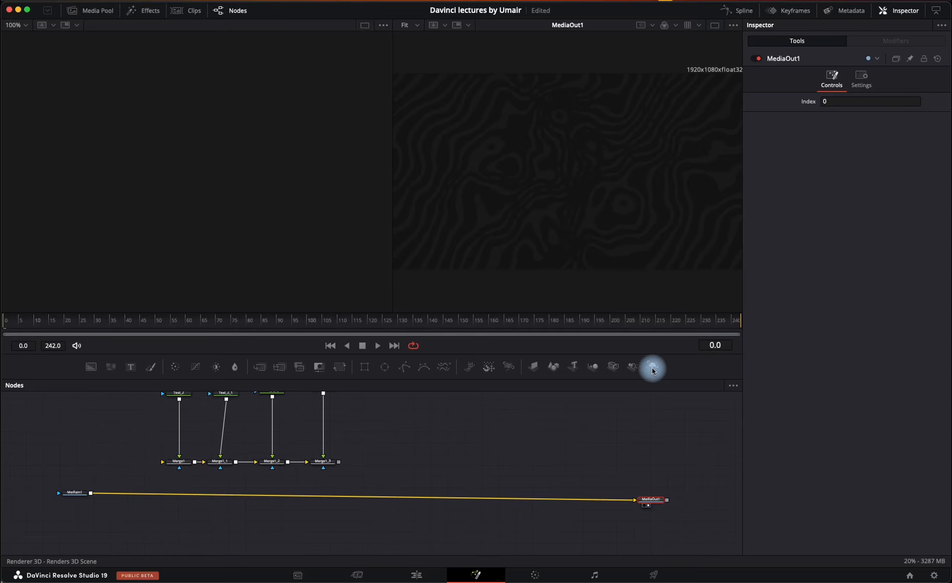
Add Renderer 3D, Camera 3D, Merge 3D and Image Plane 3D nodes in the free space between the merge nodes and MediaOut1.
drag(652, 368, 623, 428)
drag(602, 384, 561, 421)
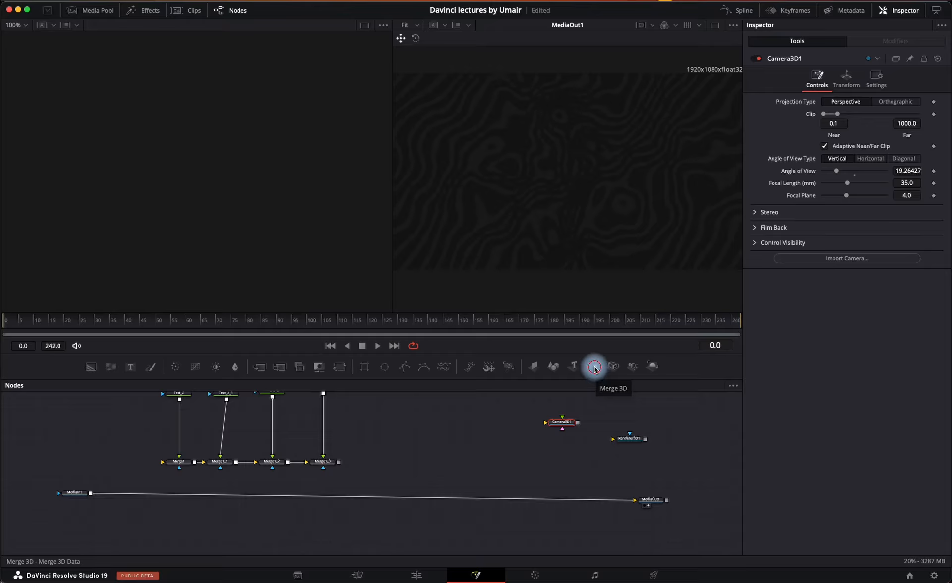
drag(595, 369, 551, 470)
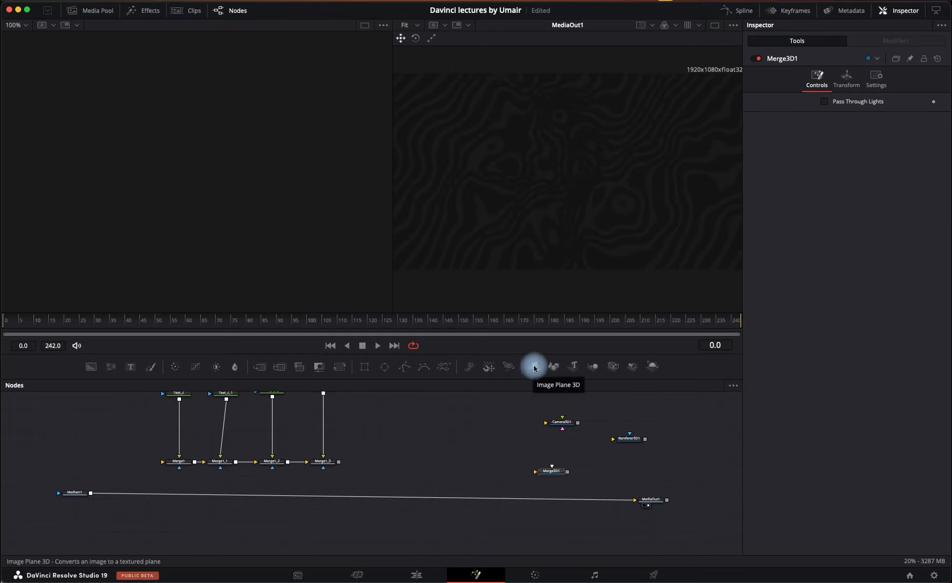
drag(534, 367, 388, 429)
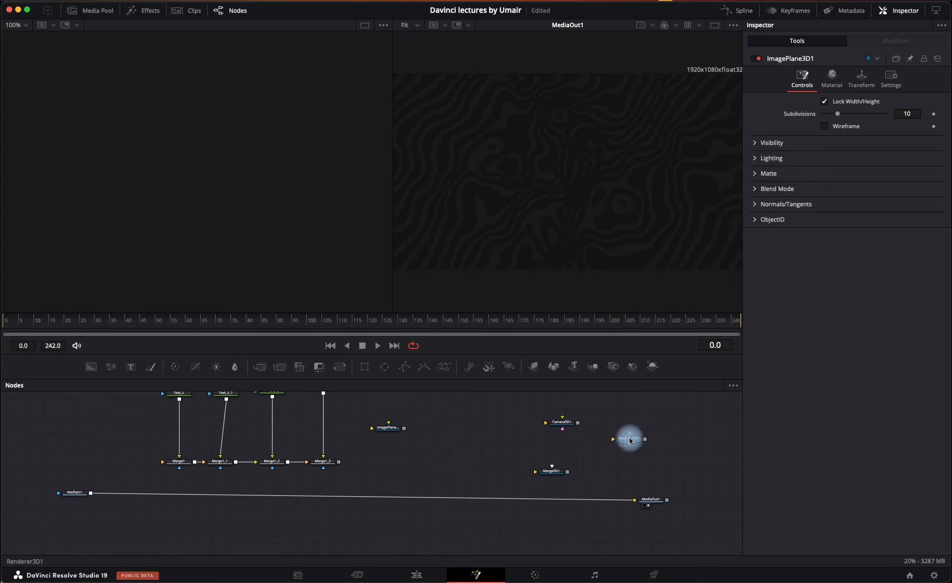
click(608, 452)
Disconnect MediaIn1 from MediaOut1, and connect ImagePlane3D1 and Camera3D1 through Merge3D1 and Renderer3D1 into MediaOut1.
drag(77, 493, 53, 501)
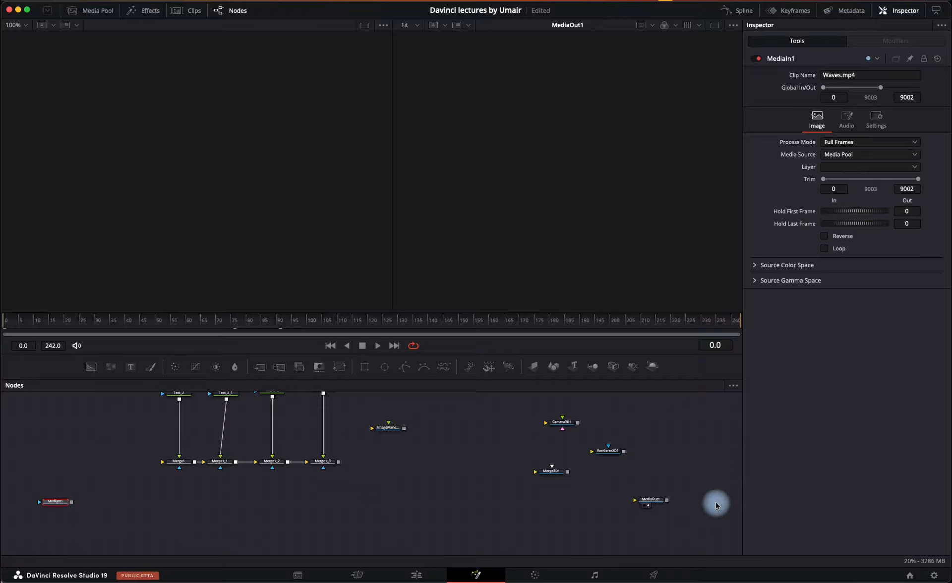
drag(644, 500, 670, 496)
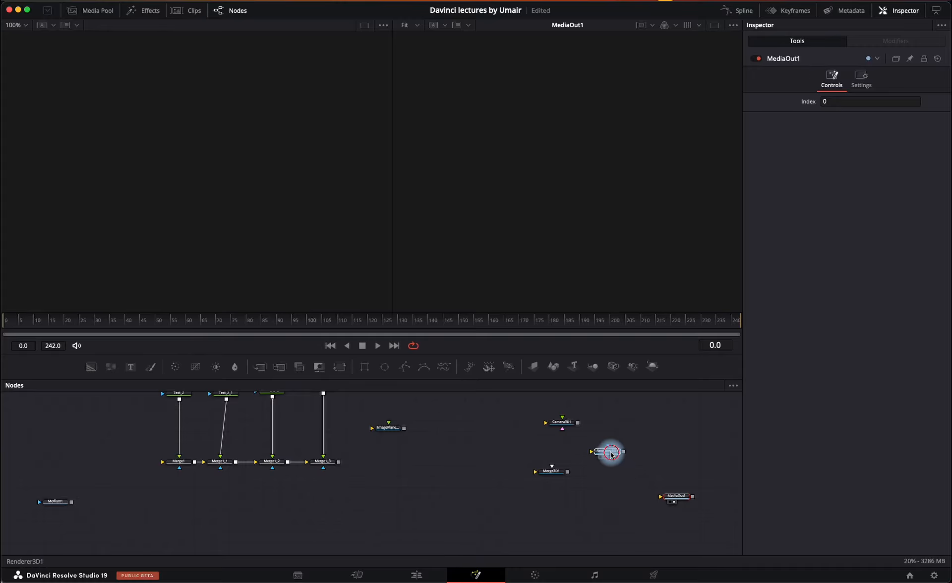
drag(611, 454, 668, 496)
drag(554, 474, 573, 502)
drag(389, 431, 477, 505)
drag(559, 426, 480, 505)
drag(392, 498, 412, 506)
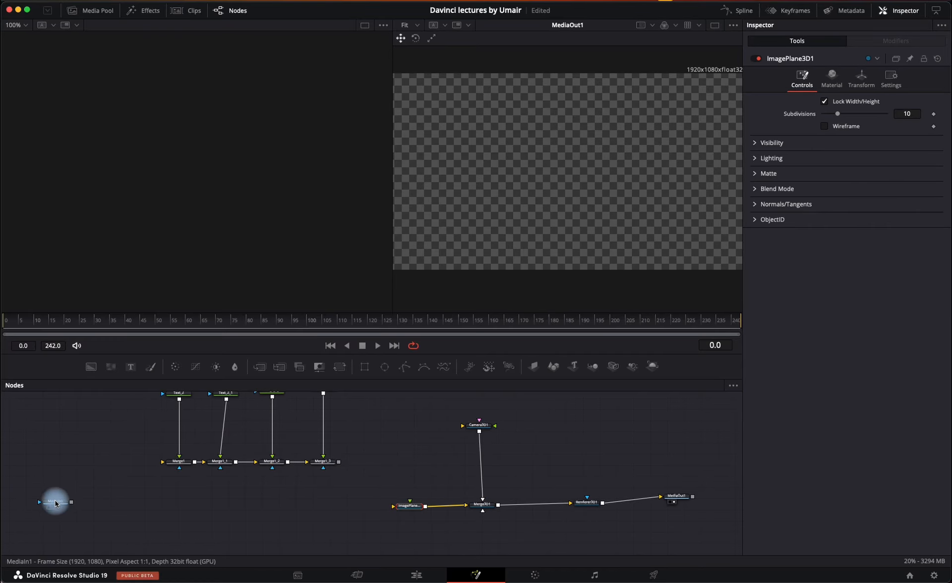
Connect Merge1_3's output to ImagePlane3D1, and MediaIn1's output to the background input of Merge1.
drag(56, 500, 64, 496)
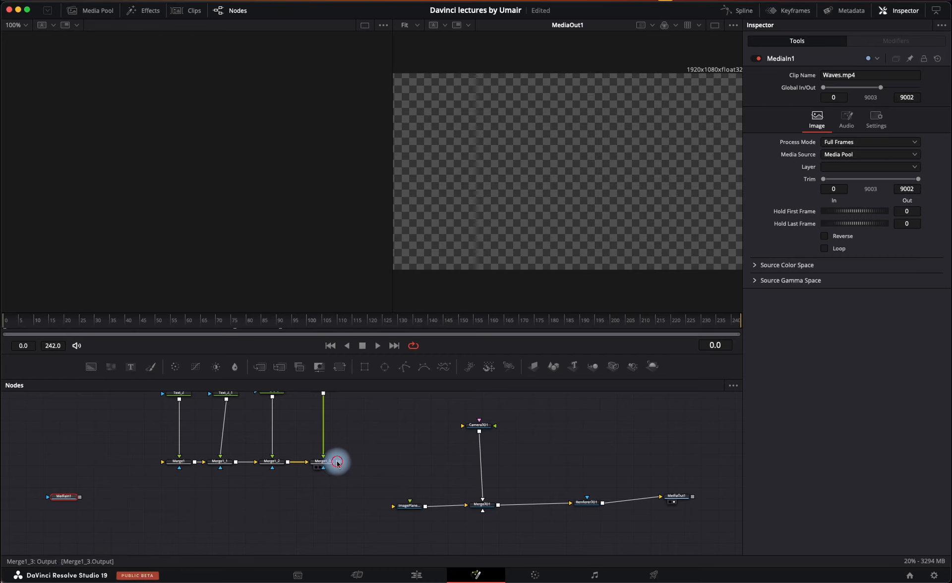
drag(337, 462, 408, 506)
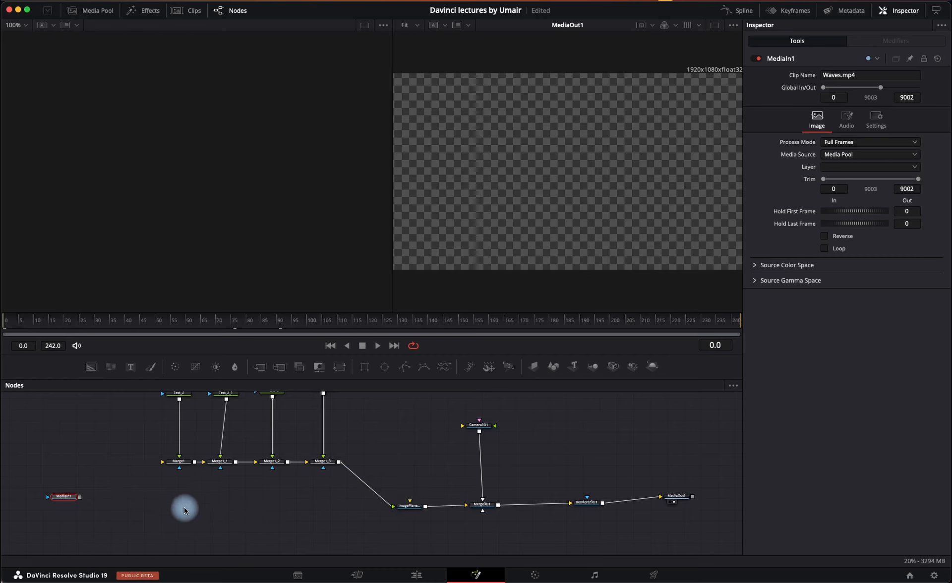
drag(69, 508, 70, 474)
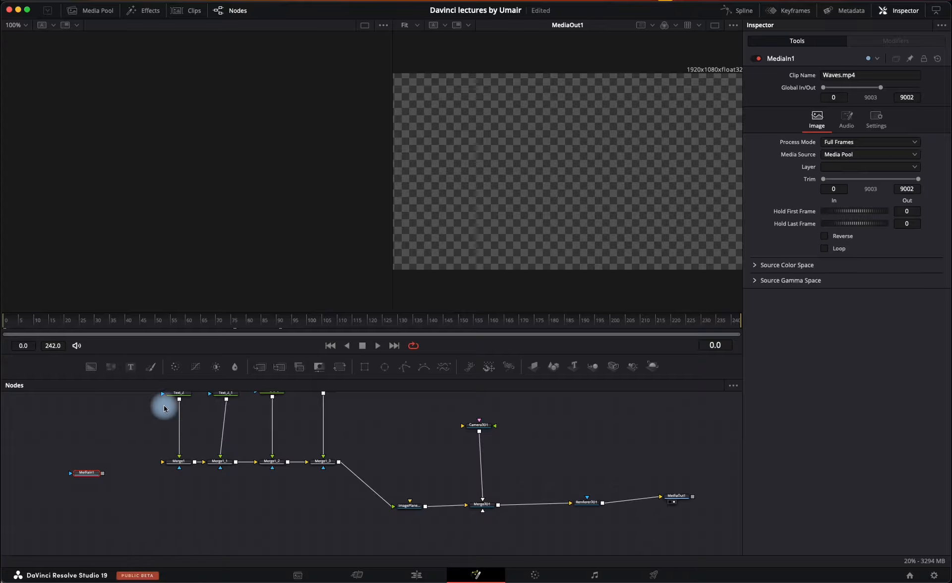
scroll(176, 458, up, 1)
scroll(189, 439, up, 3)
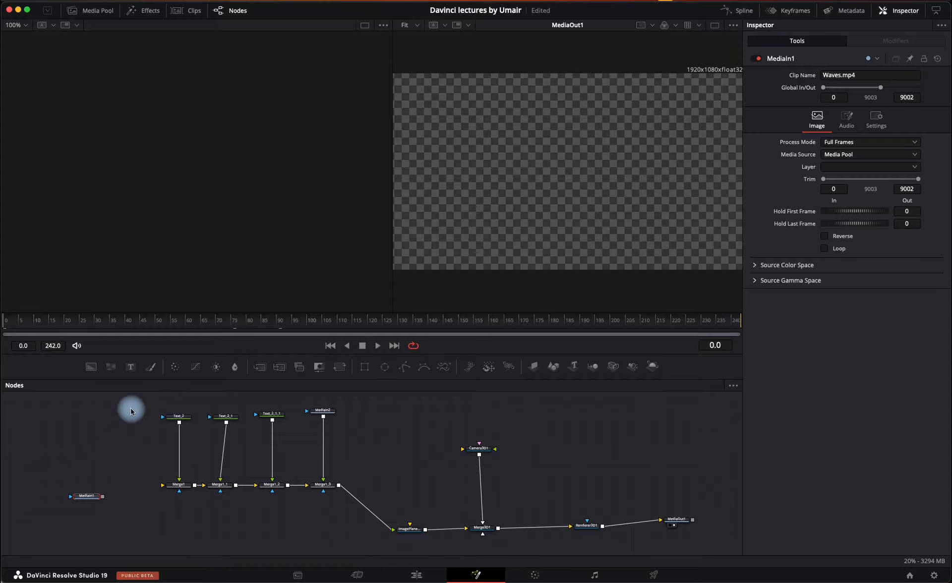
drag(131, 412, 369, 515)
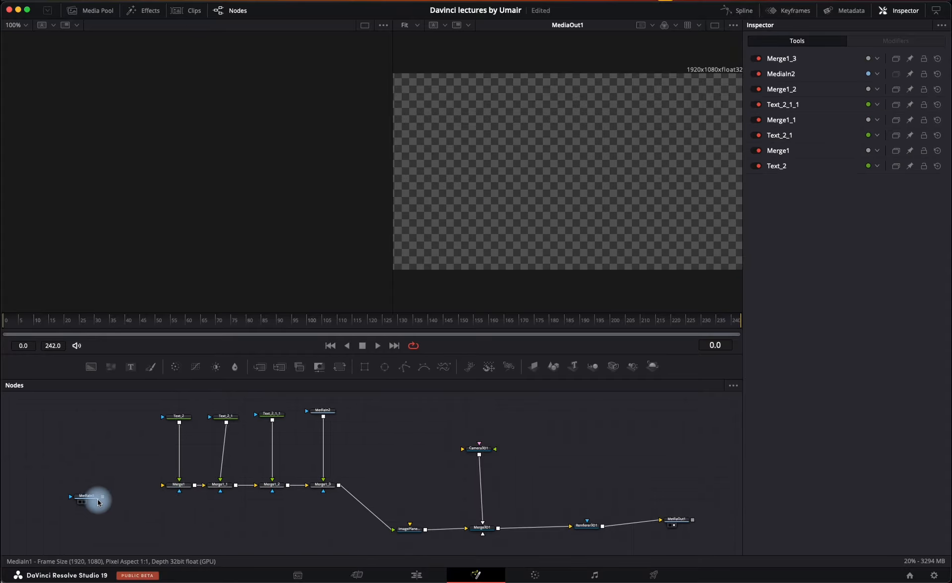
drag(102, 500, 180, 488)
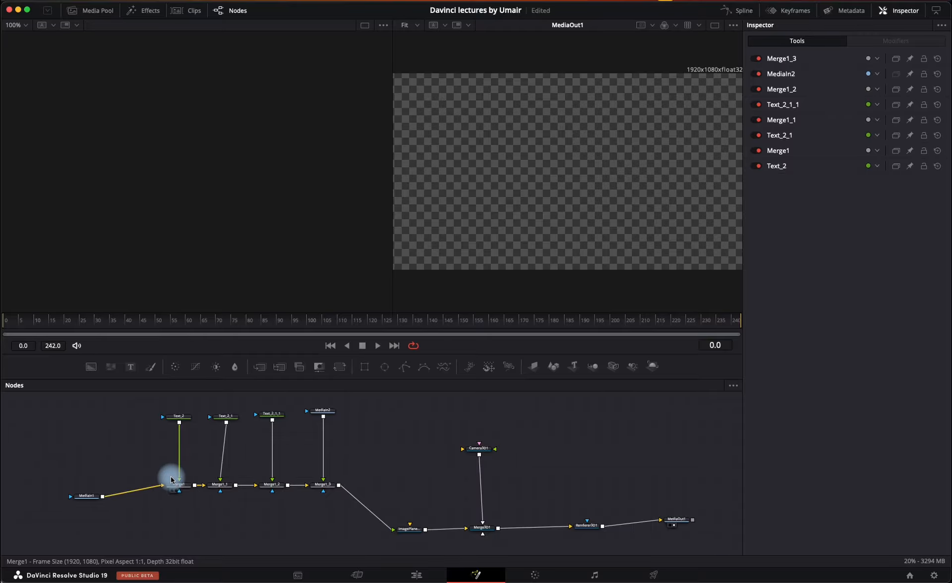
Place ImagePlane3D1 beside Merge1_3, show Merge3D1 in the empty viewer, and pull Camera3D1 back until the title plane fills the output frame.
click(443, 545)
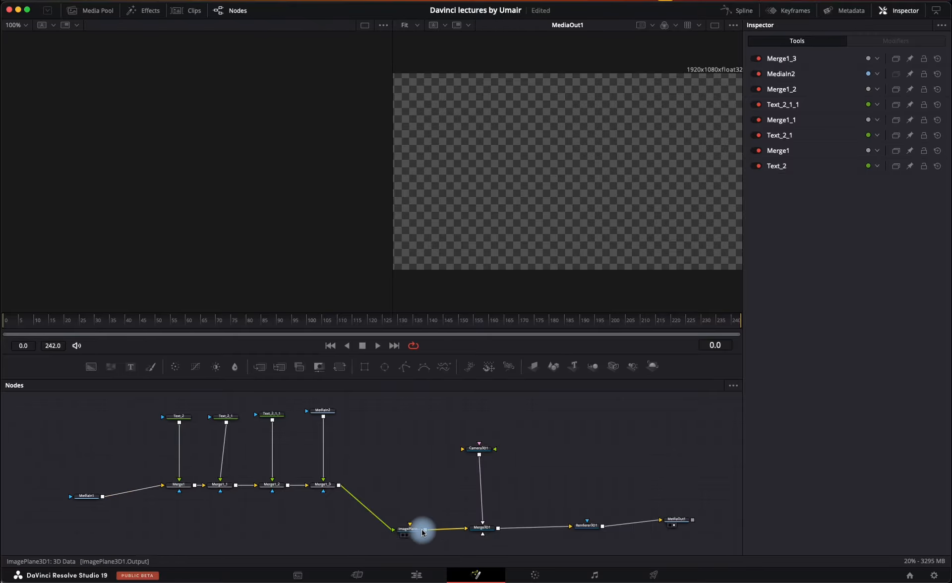
click(471, 529)
click(478, 529)
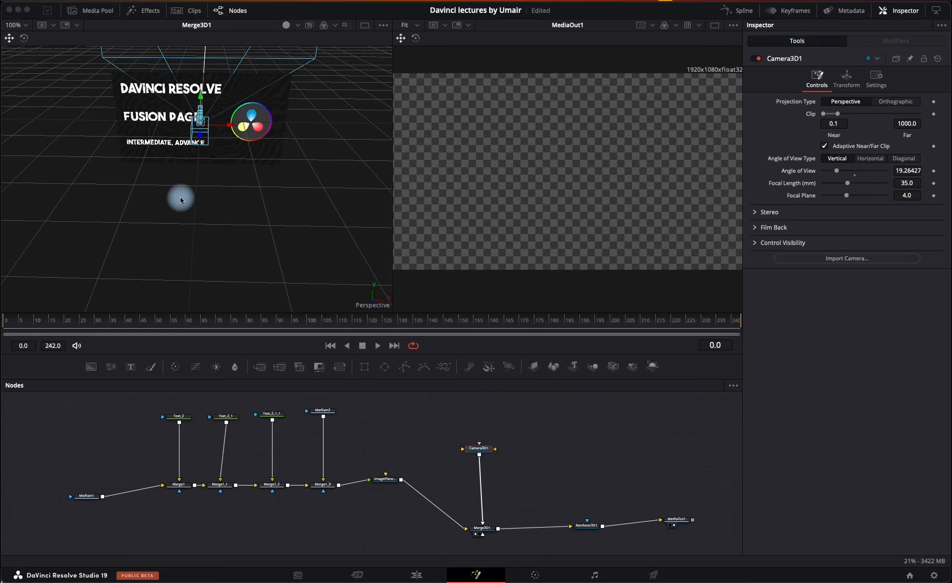
drag(143, 177, 420, 181)
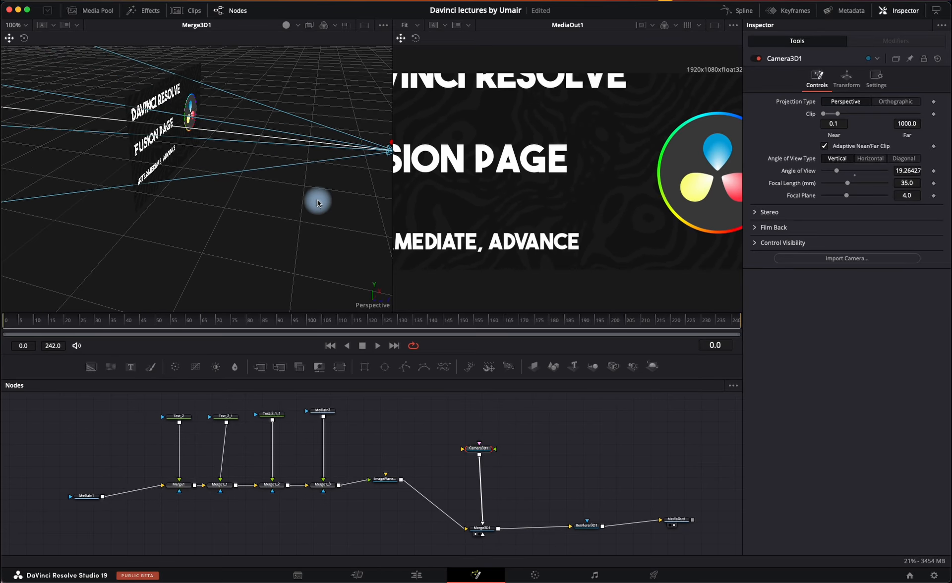
mouse_move(323, 200)
mouse_down()
mouse_move(246, 187)
mouse_move(308, 197)
mouse_up()
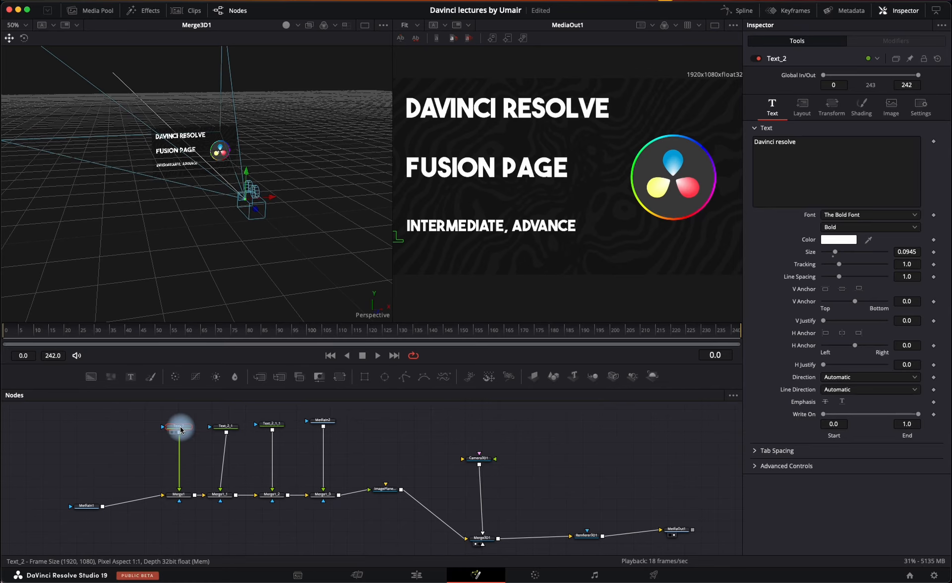
Add a Follower modifier to the "Davinci resolve" text in Text_2 and set its delay between each character to 0.5.
right_click(843, 152)
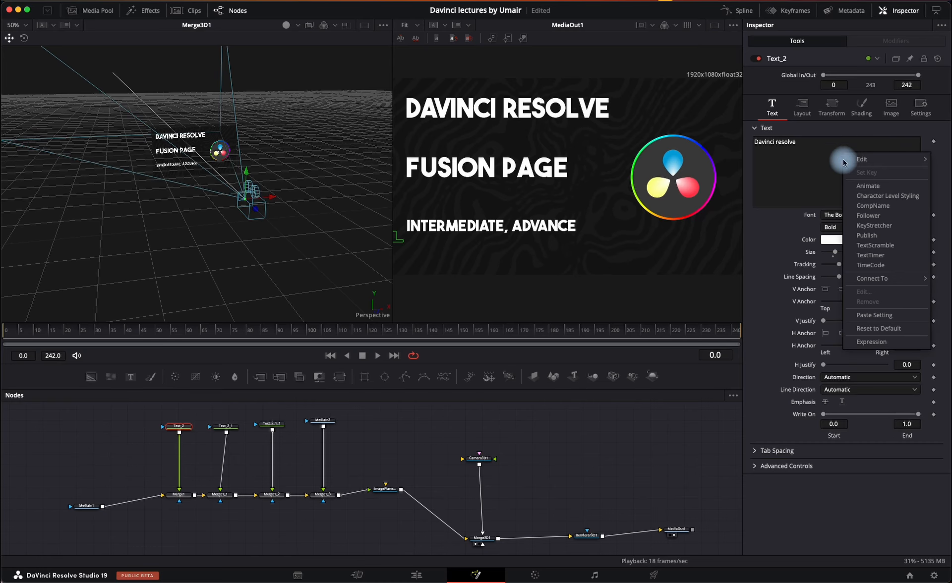
click(865, 196)
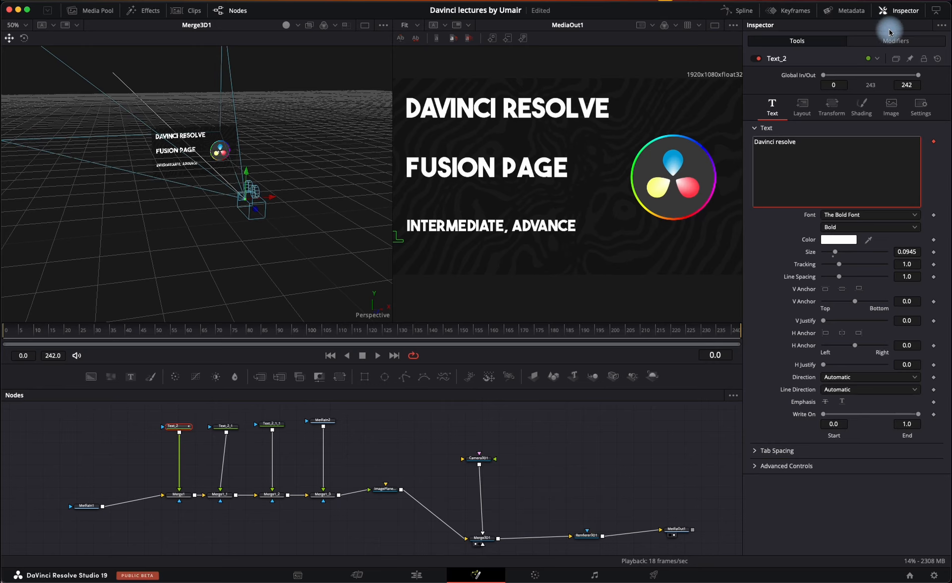
click(895, 44)
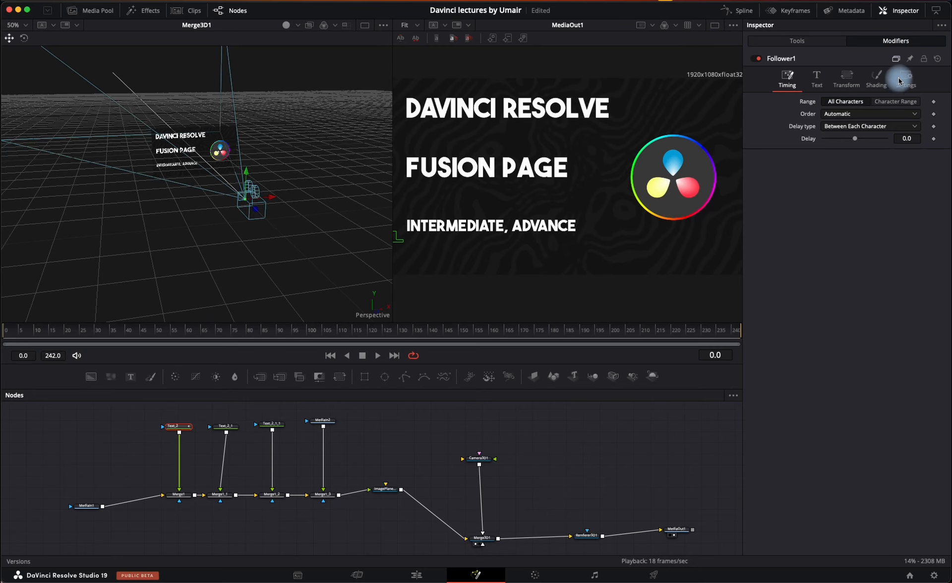
click(907, 140)
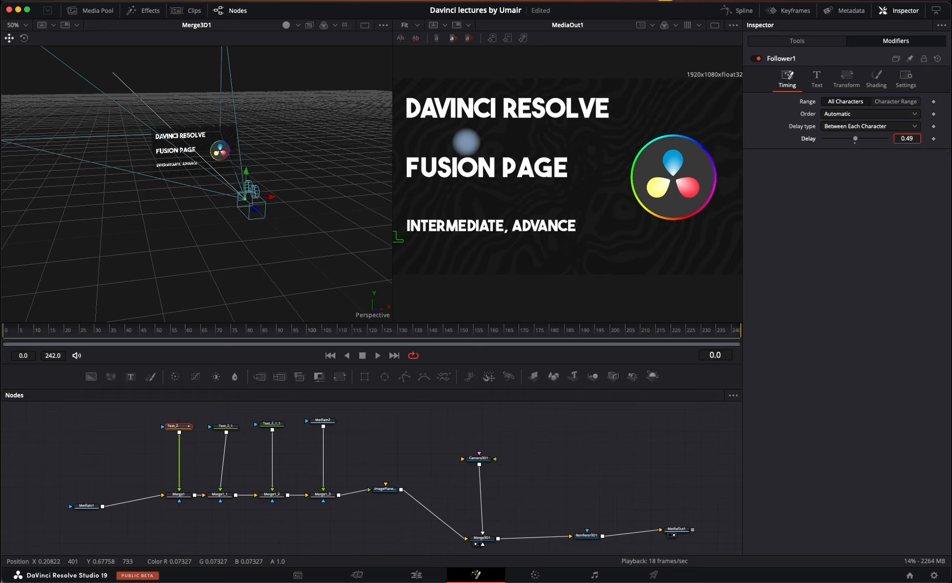
key(Return)
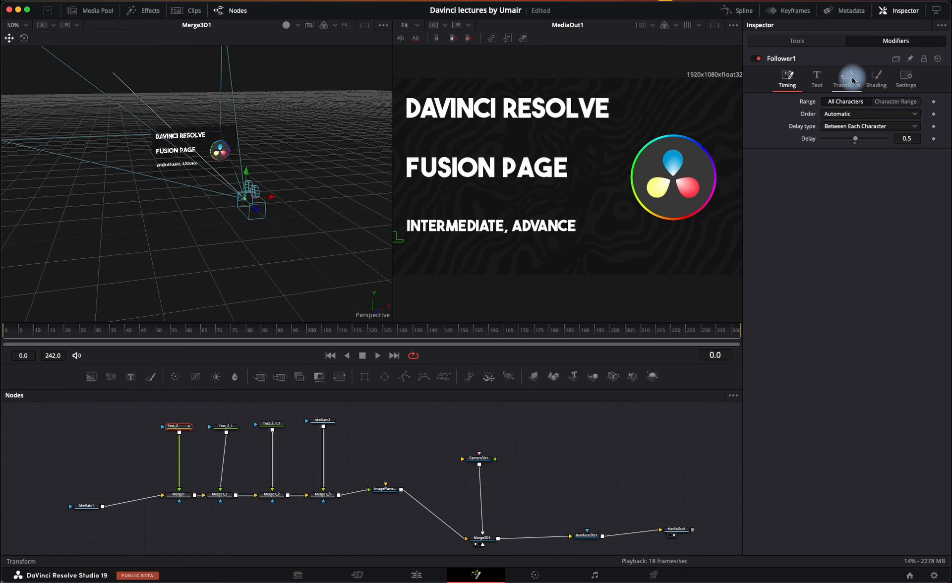
Keyframe the Follower's shading opacity from 0.0 at frame 0 to 1.0 at frame 5, and preview the fade-in.
click(874, 78)
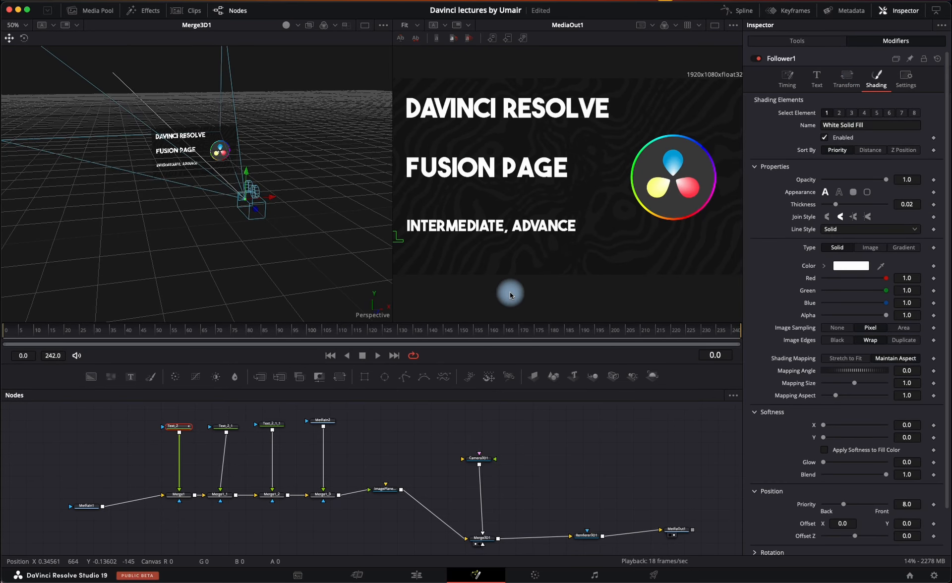
click(934, 180)
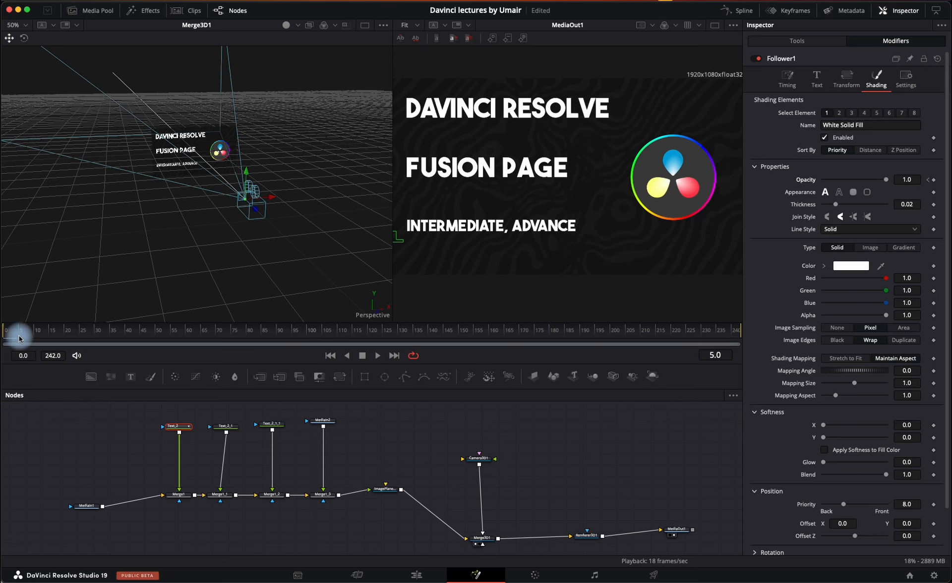
click(929, 182)
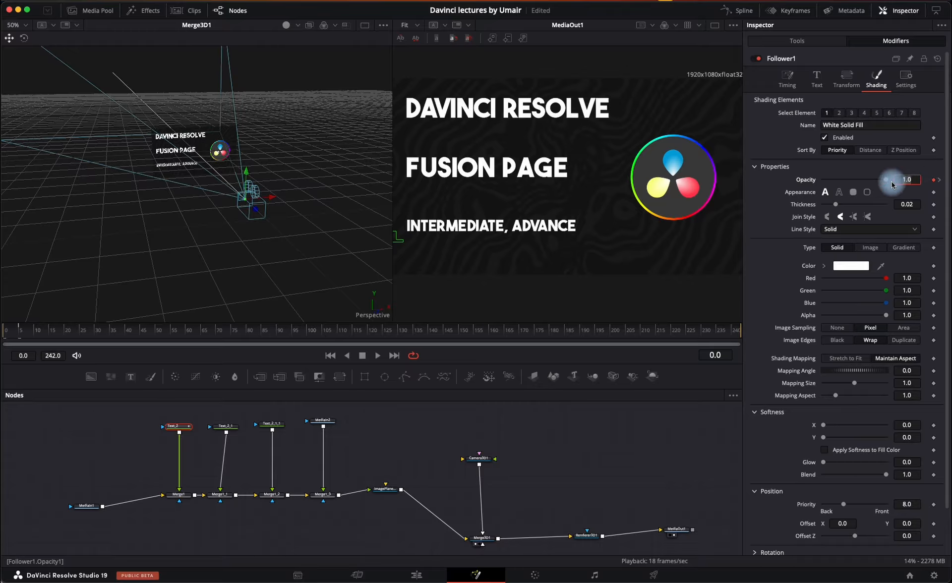
drag(887, 181, 823, 181)
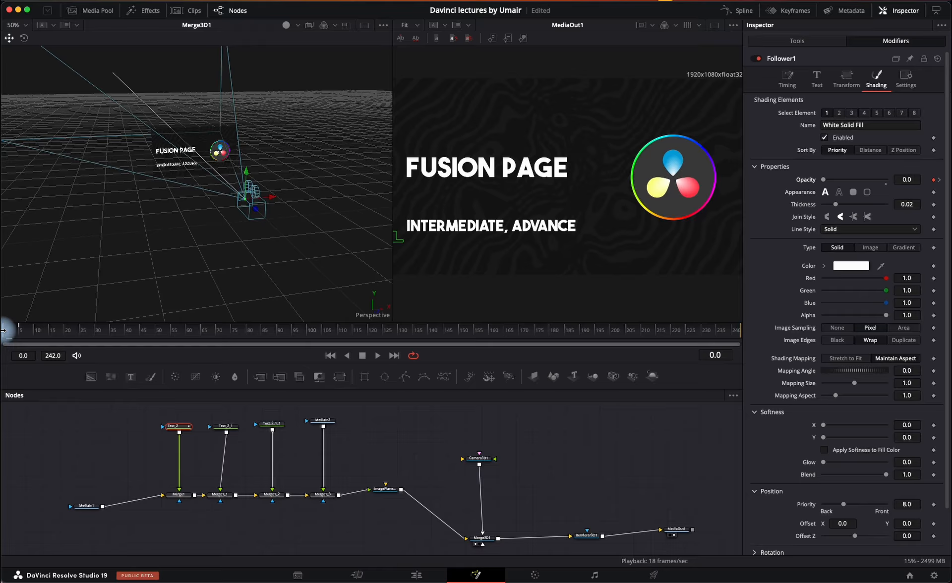
key(space)
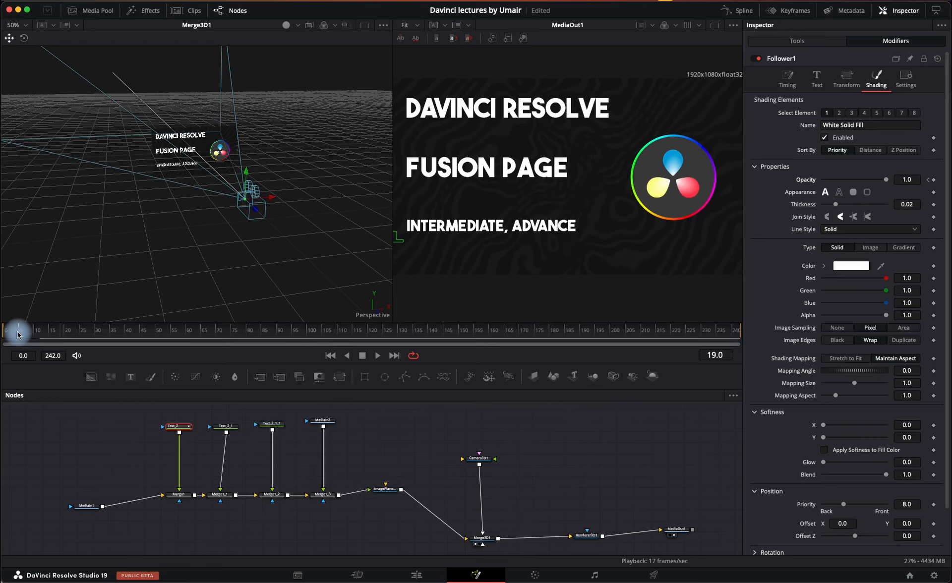
mouse_move(23, 336)
mouse_down()
mouse_move(2, 336)
mouse_move(55, 336)
mouse_move(10, 336)
mouse_move(40, 336)
mouse_move(30, 336)
mouse_up()
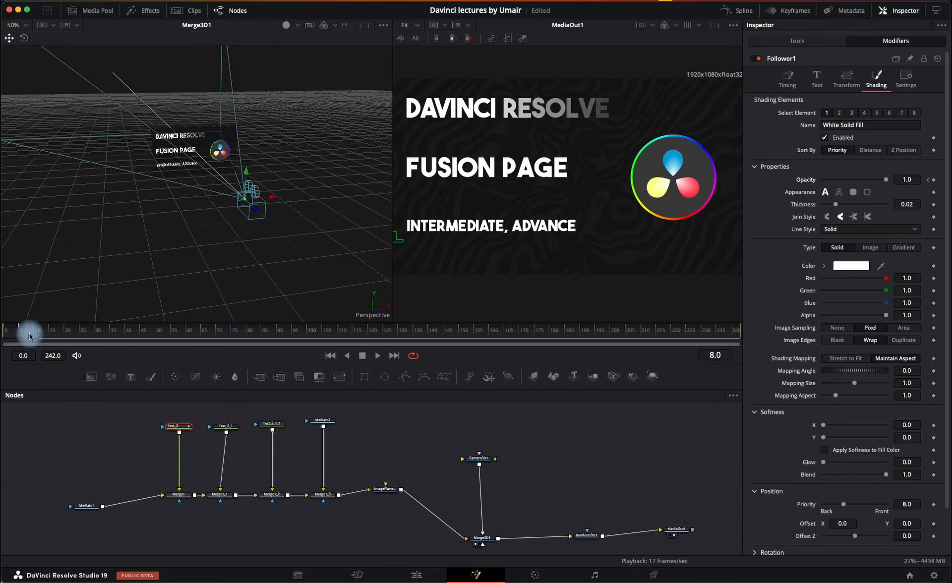
Set a keyframe on the Follower's shading position offset at frame 0.
scroll(850, 318, down, 3)
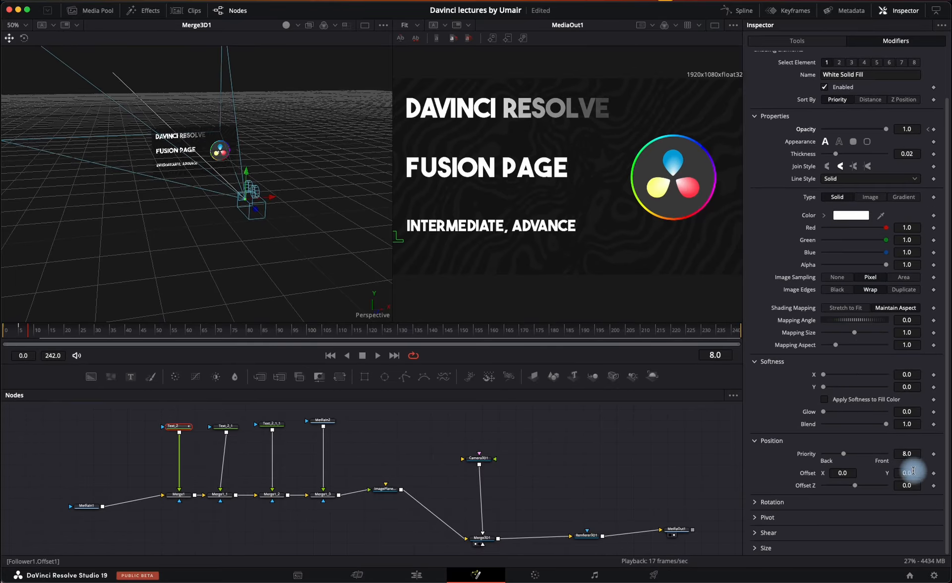
click(934, 474)
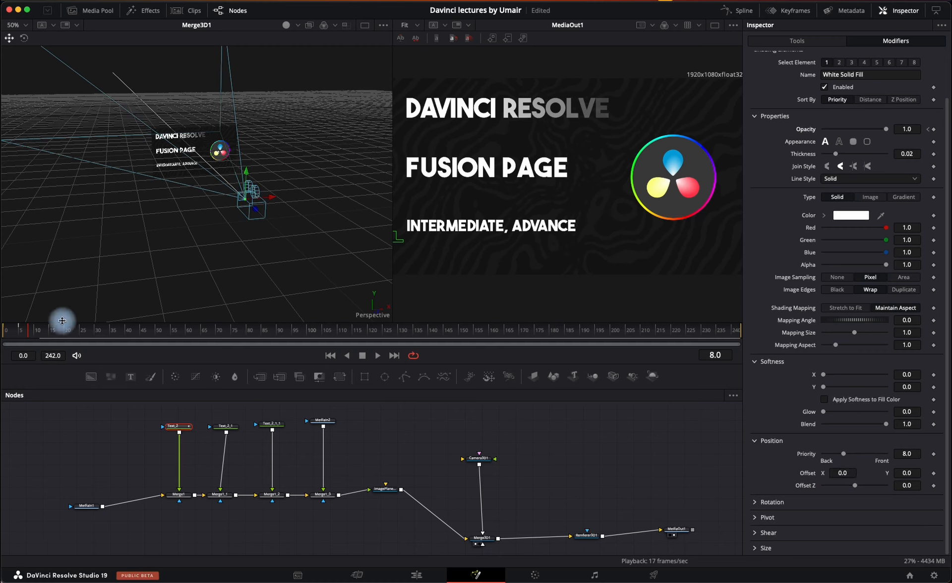
drag(22, 328, 2, 330)
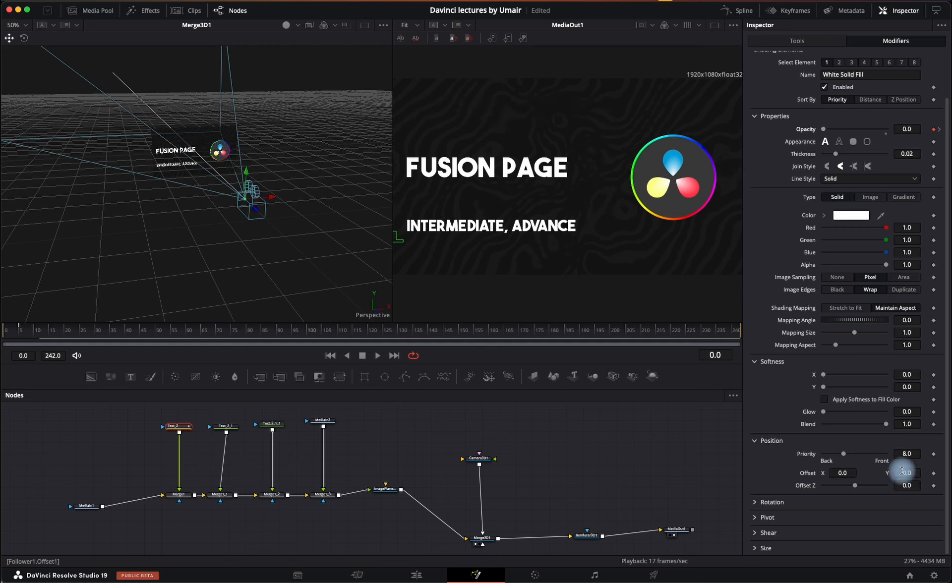
click(934, 474)
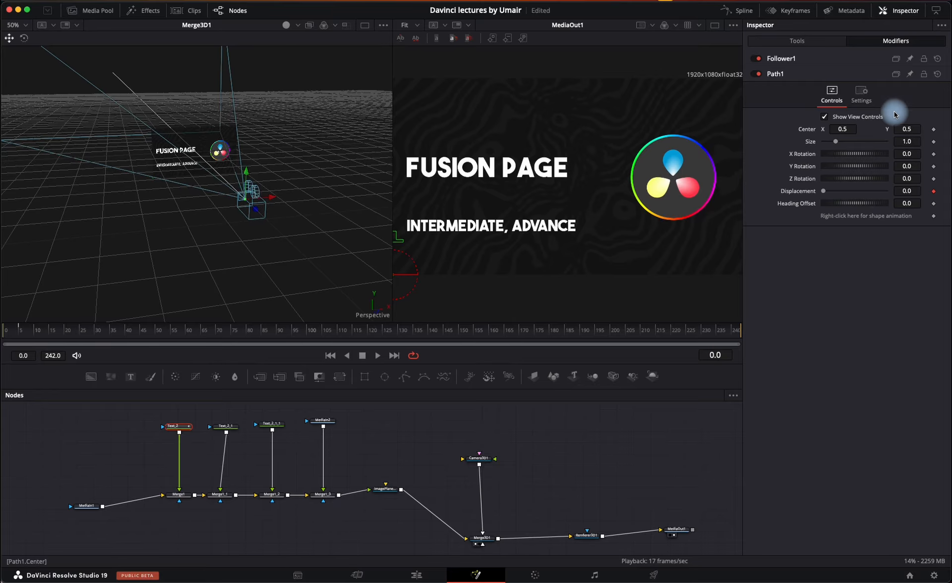
Keyframe Follower1's shading Y offset from -0.12 at frame 0 to -0.016 at frame 6, and preview the character animation.
click(783, 62)
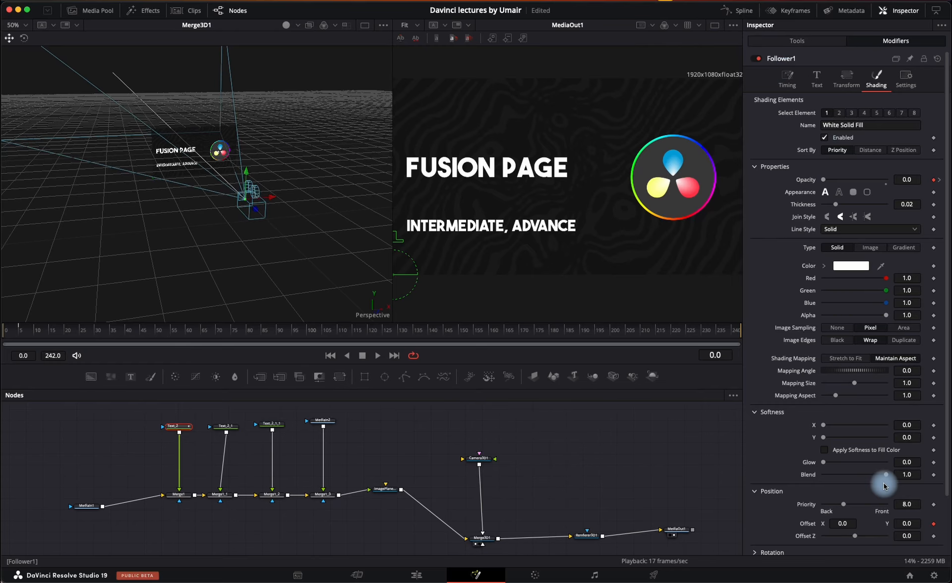
scroll(884, 483, down, 2)
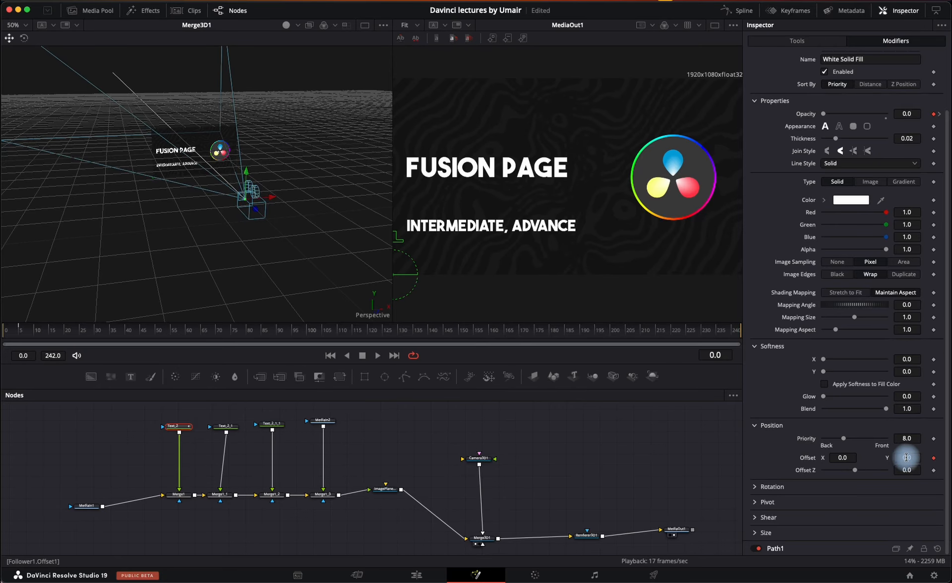
drag(906, 457, 851, 459)
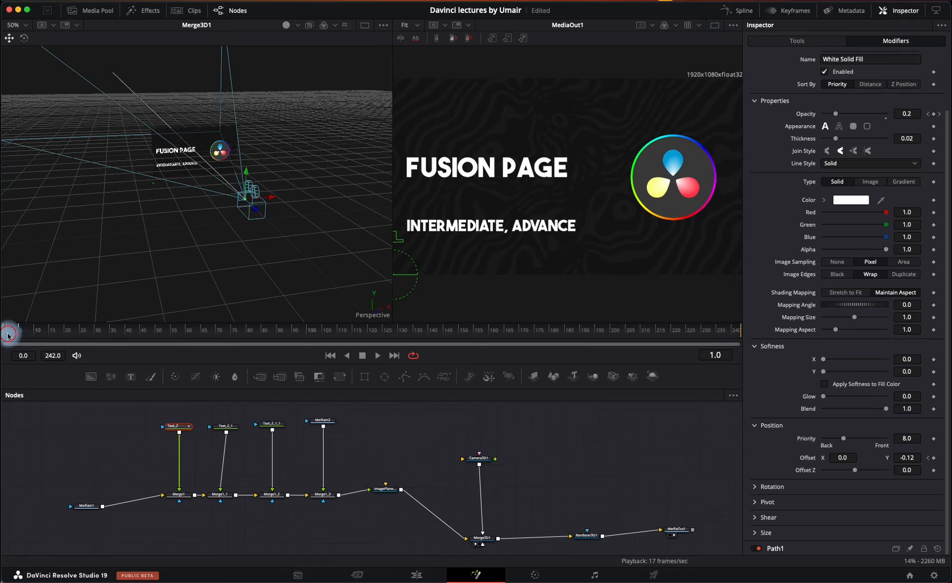
drag(8, 334, 22, 338)
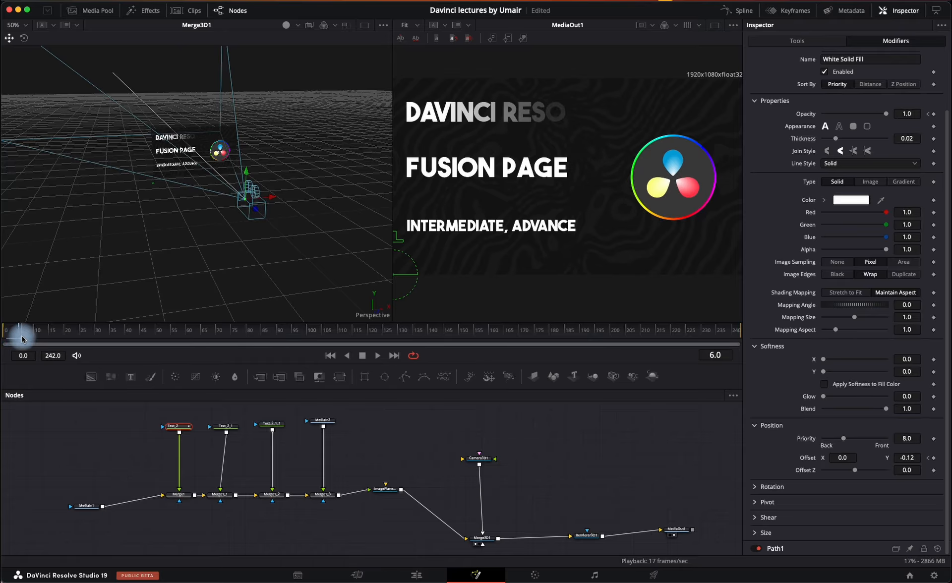
drag(909, 460, 489, 459)
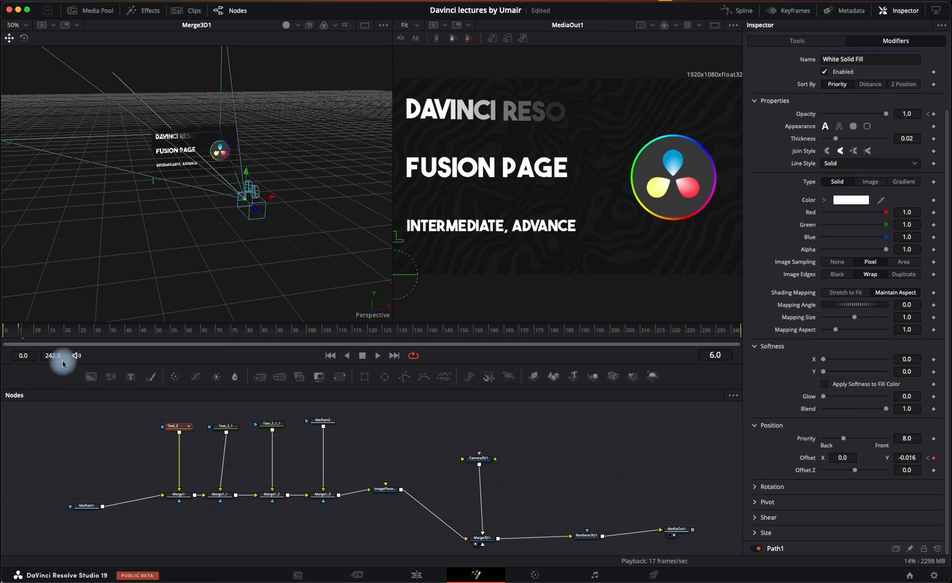
key(space)
drag(14, 331, 1, 332)
key(space)
key(space)
key(space)
key(space)
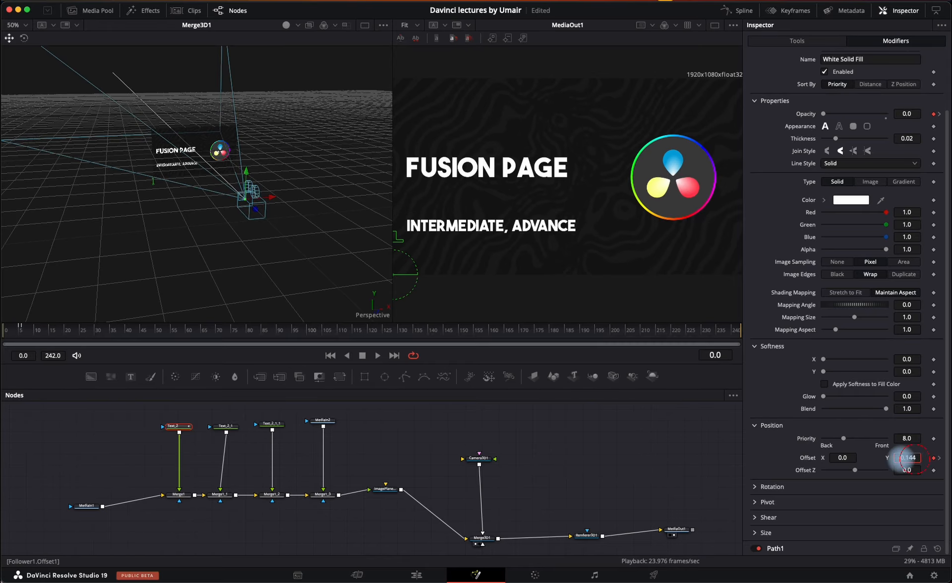
Set Follower1's Y offset keyframe at frame 0 to -0.242 and preview the motion.
drag(907, 457, 854, 463)
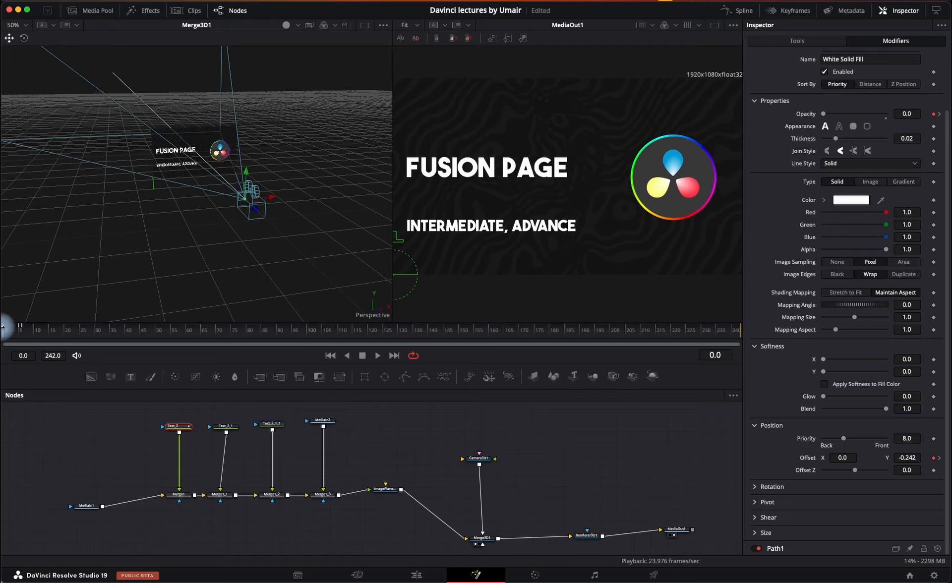
key(space)
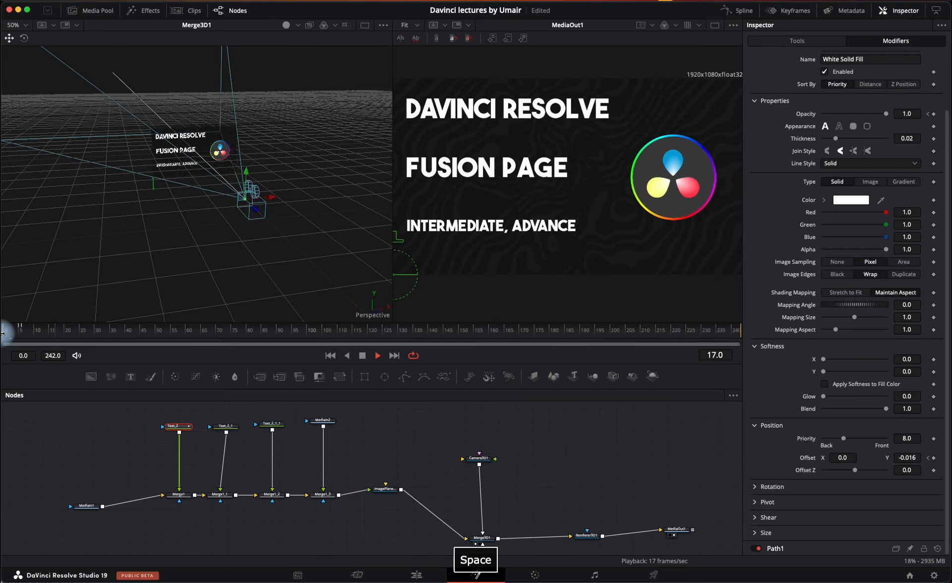
click(3, 333)
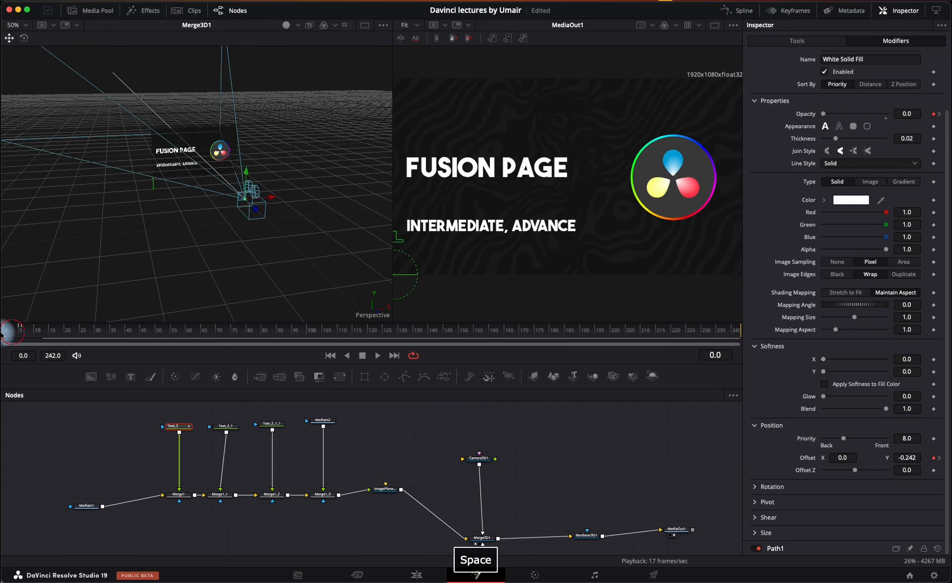
Add a Follower modifier to the "Fusion Page" text in Text_2_1.
click(224, 429)
right_click(840, 160)
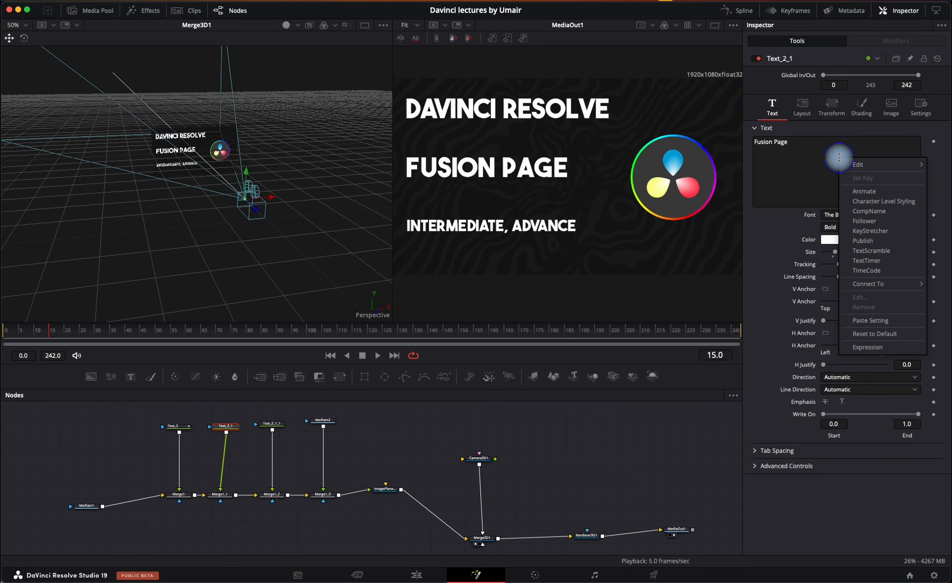
click(870, 221)
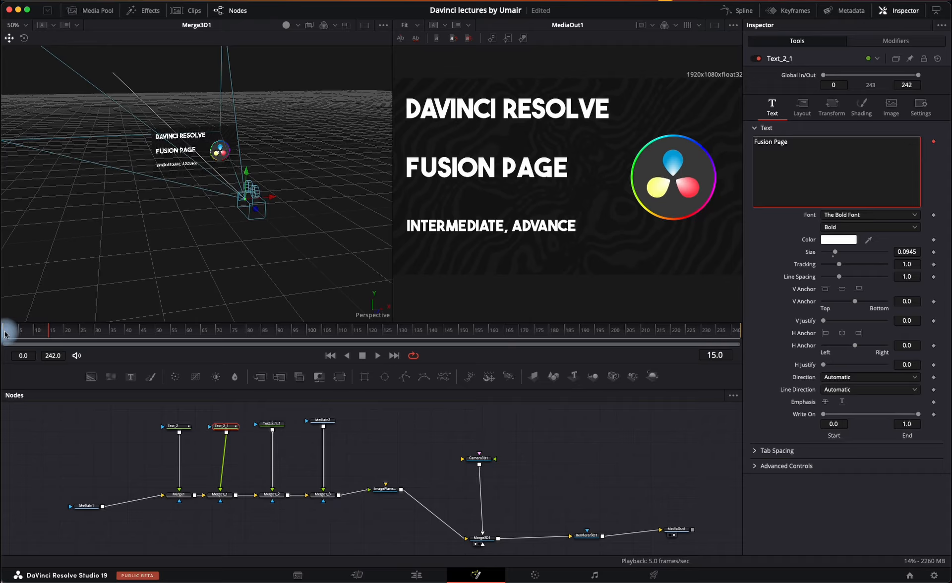
Keyframe Follower2's shading opacity from 0.0 at frame 0 to 1.0 at frame 5, and preview the fade-in.
drag(39, 331, 5, 331)
click(880, 43)
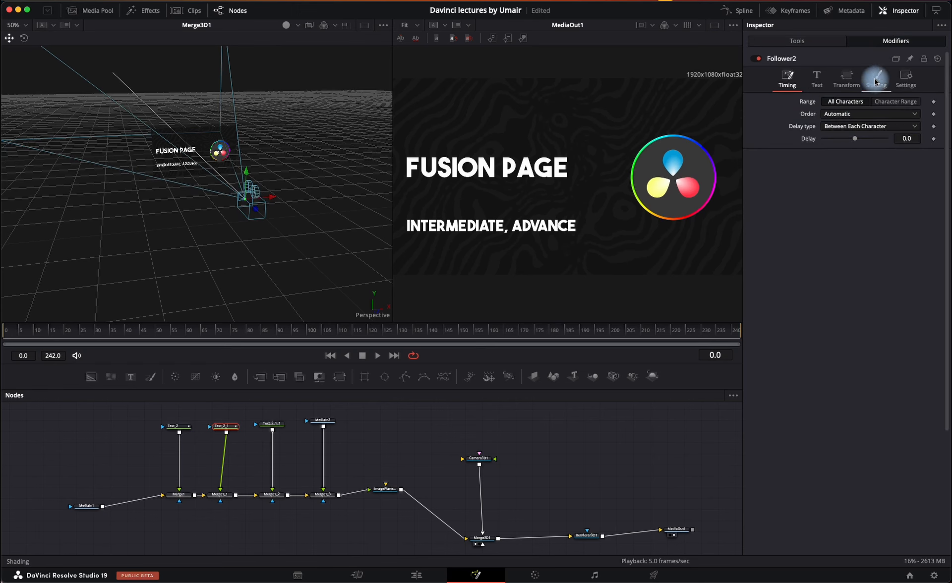
click(876, 76)
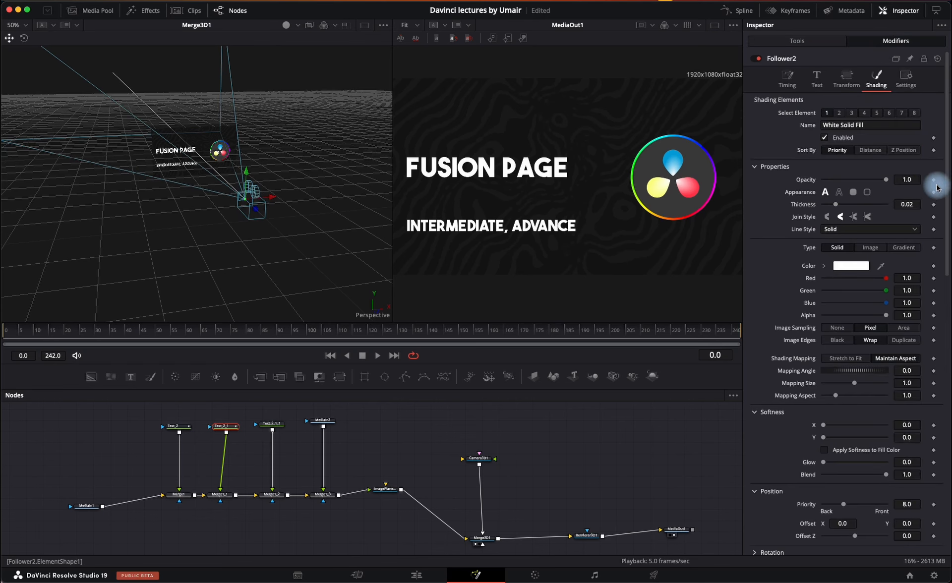
click(16, 333)
drag(17, 333, 21, 337)
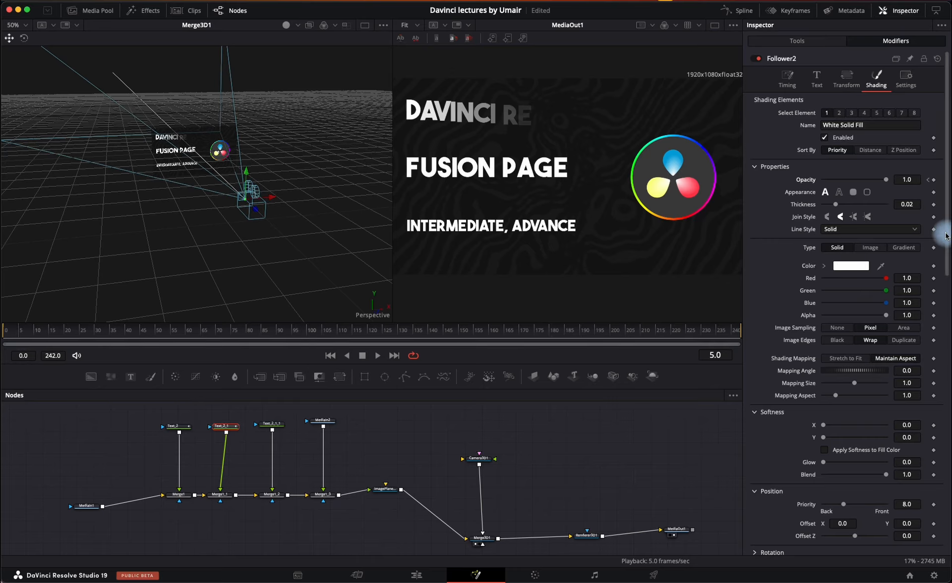
click(933, 181)
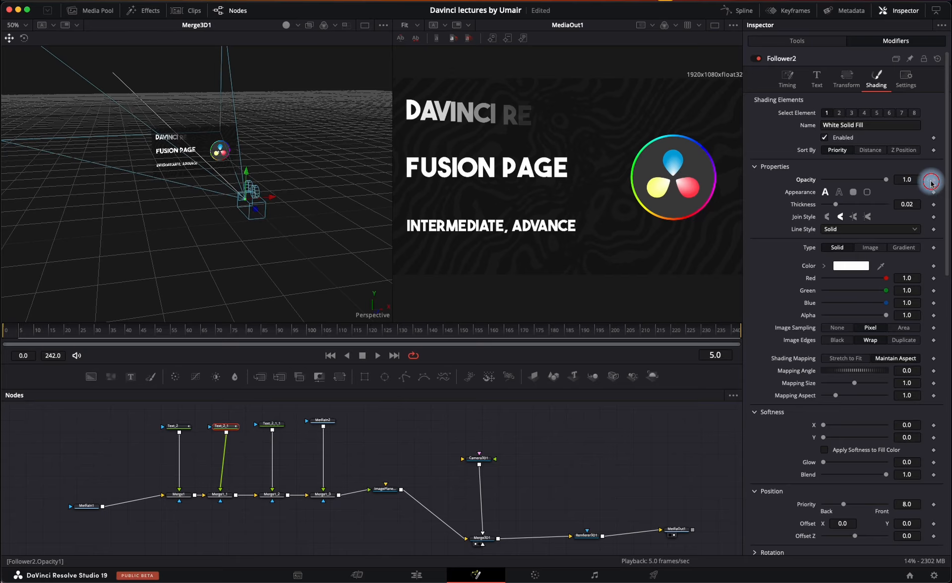
key(super+Left)
drag(887, 180, 534, 181)
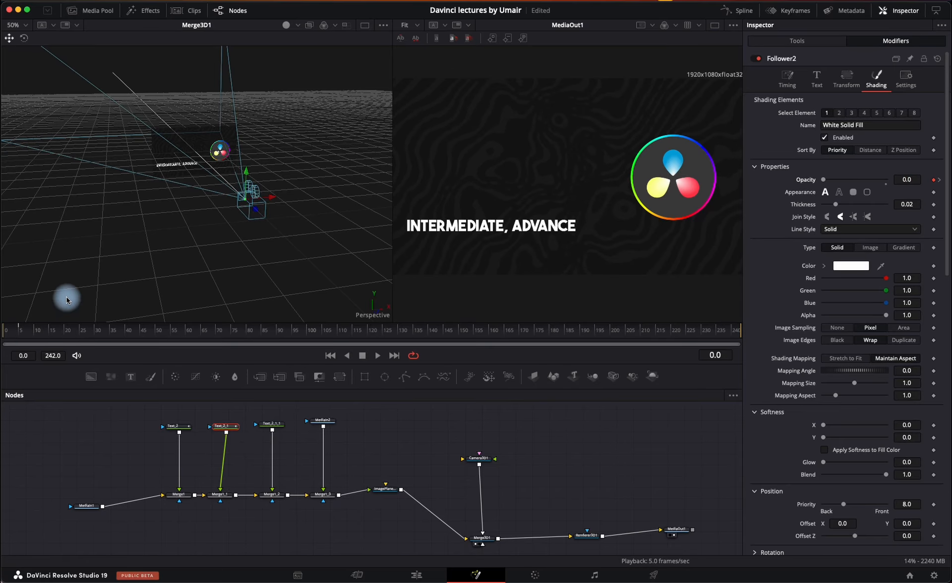
key(space)
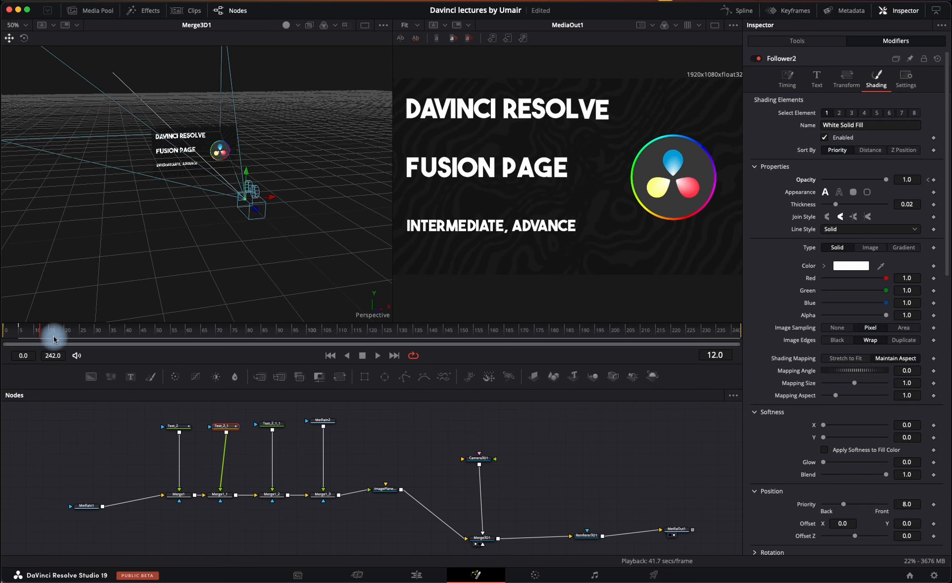
key(super+Left)
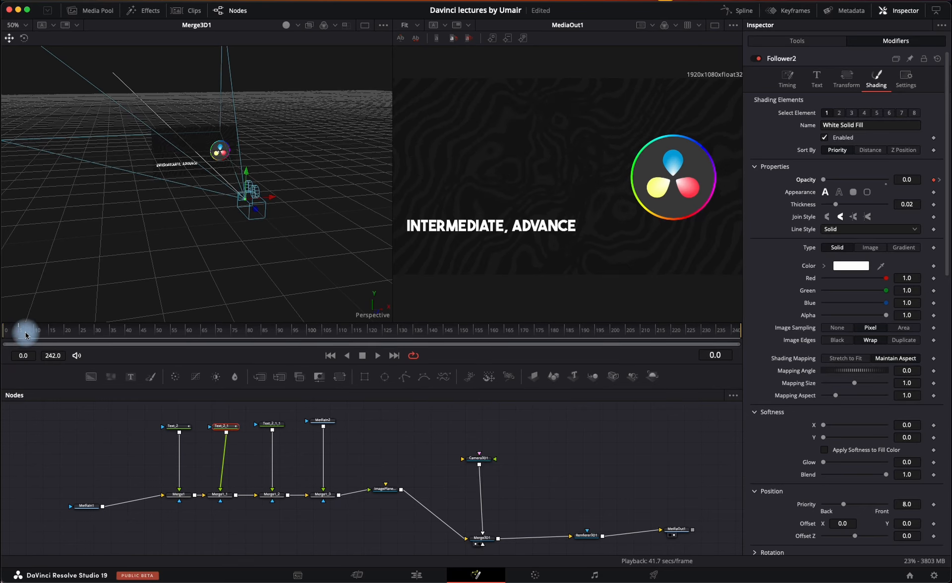
key(space)
drag(22, 332, 1, 332)
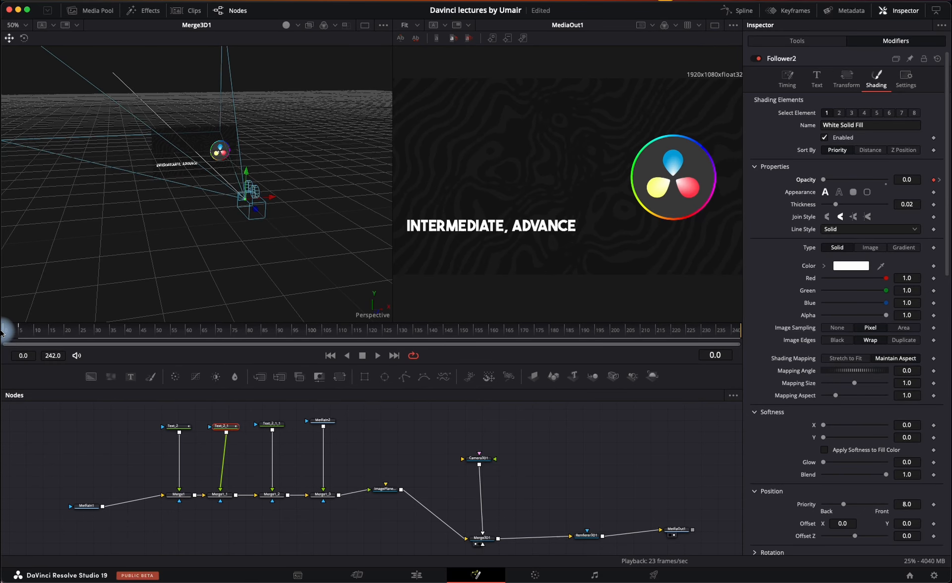
Set Follower2's delay between each character to 0.51 and preview the staggered fade-in.
click(813, 79)
click(787, 79)
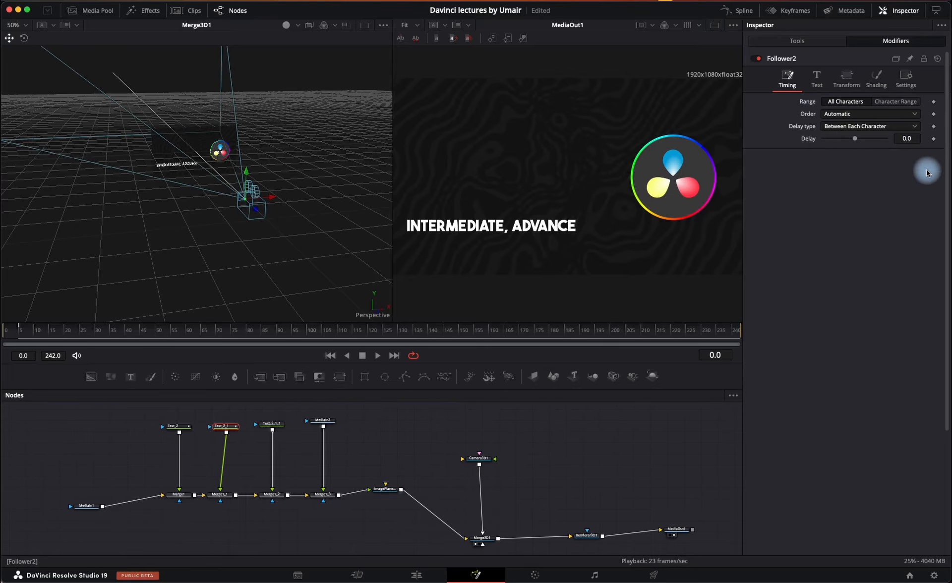
click(905, 138)
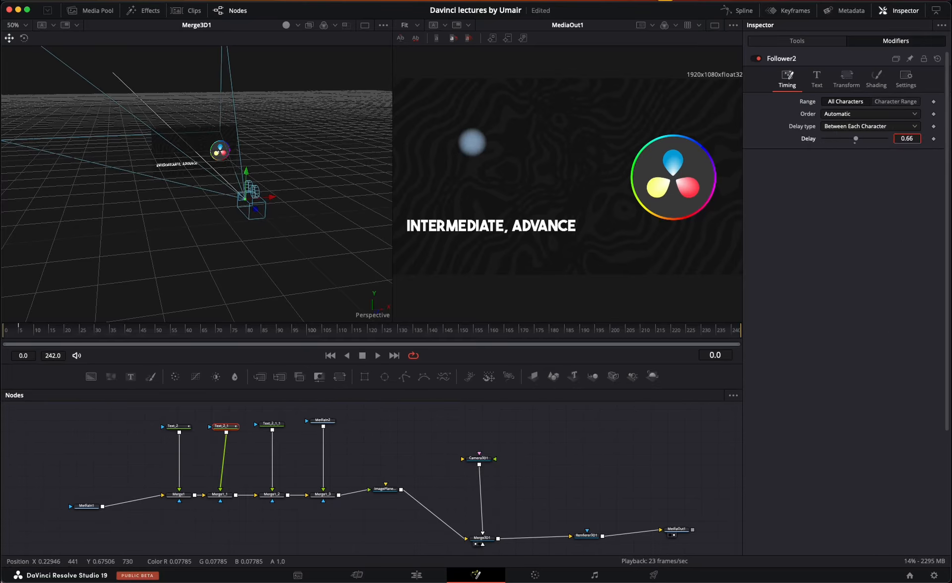
drag(472, 142, 470, 141)
key(space)
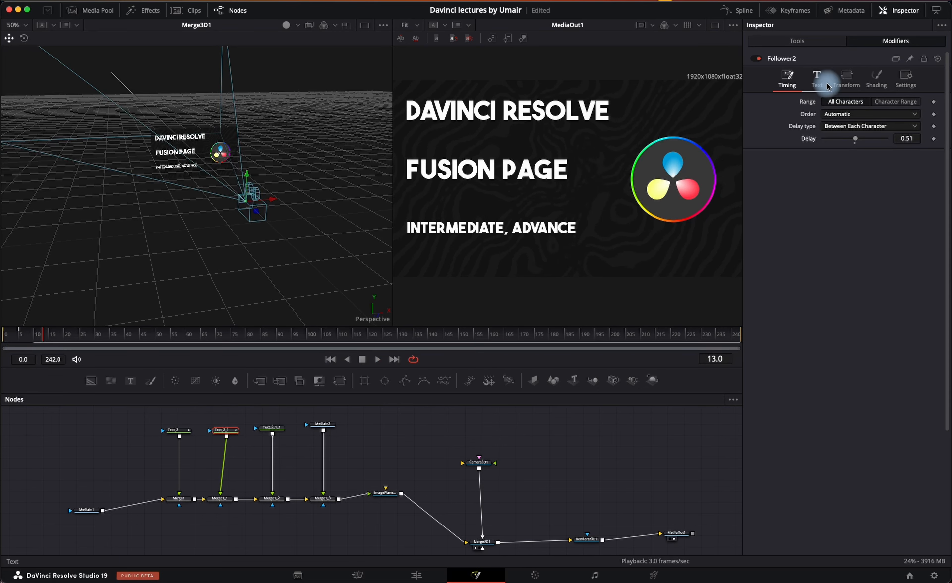
Set a keyframe on Follower2's shading position offset at frame 0 and return to the Follower2 position settings.
click(876, 78)
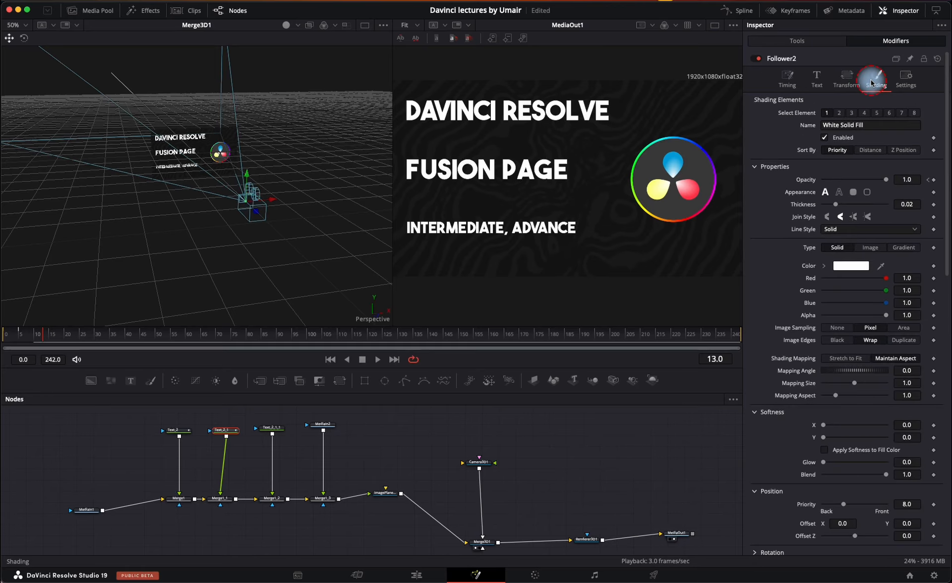
scroll(882, 248, down, 5)
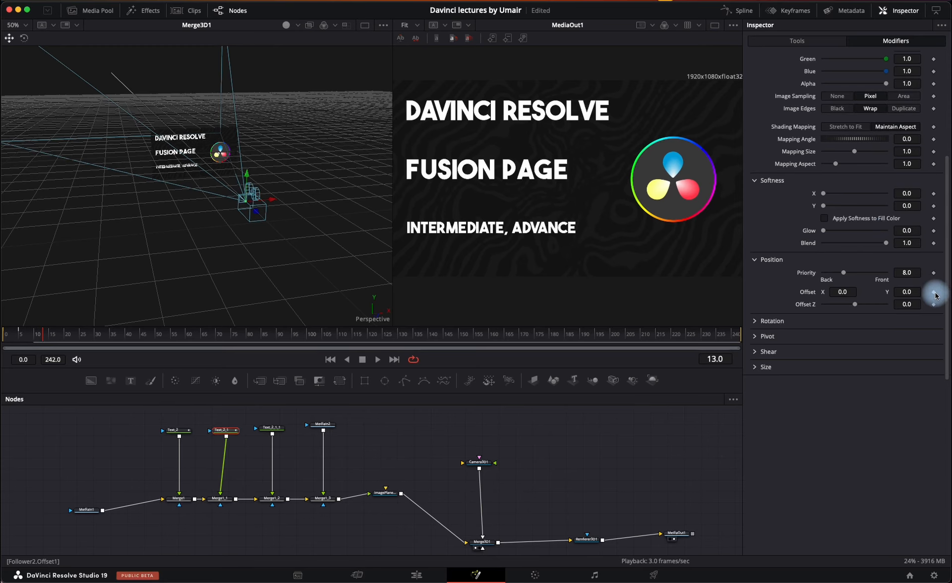
key(Home)
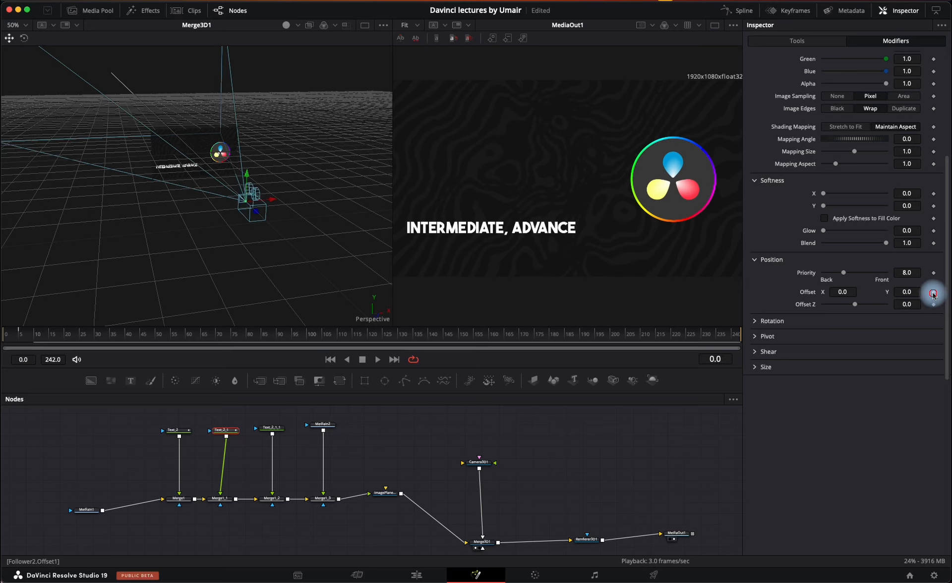
click(933, 293)
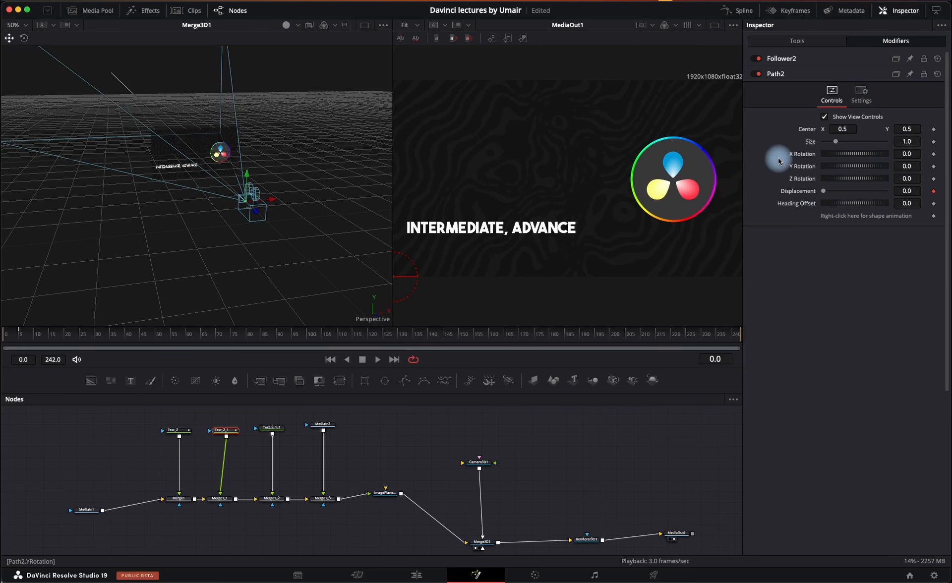
click(781, 60)
scroll(844, 377, down, 5)
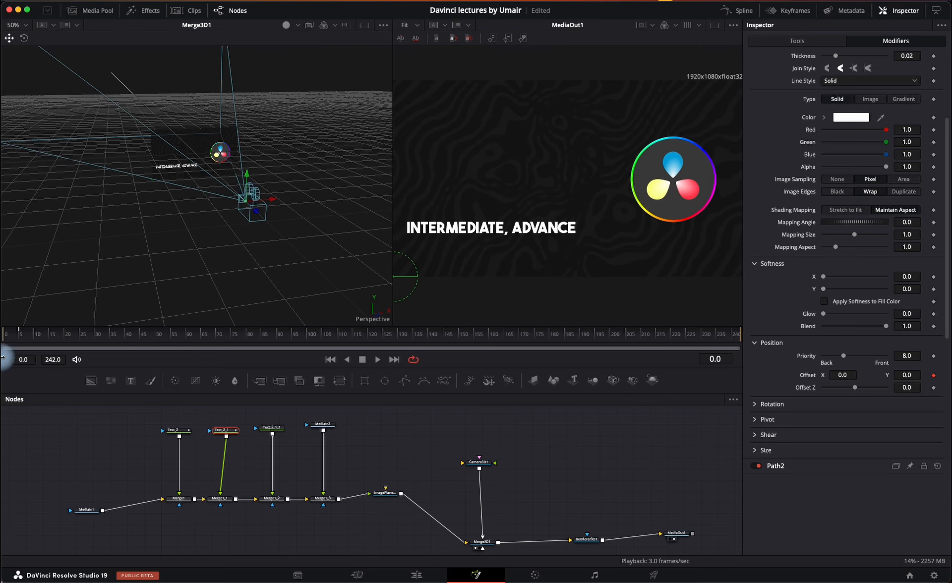
Set Follower2's shading Y offset to about -0.586 at frame 0 and -0.188 at frame 7.
drag(12, 339, 26, 341)
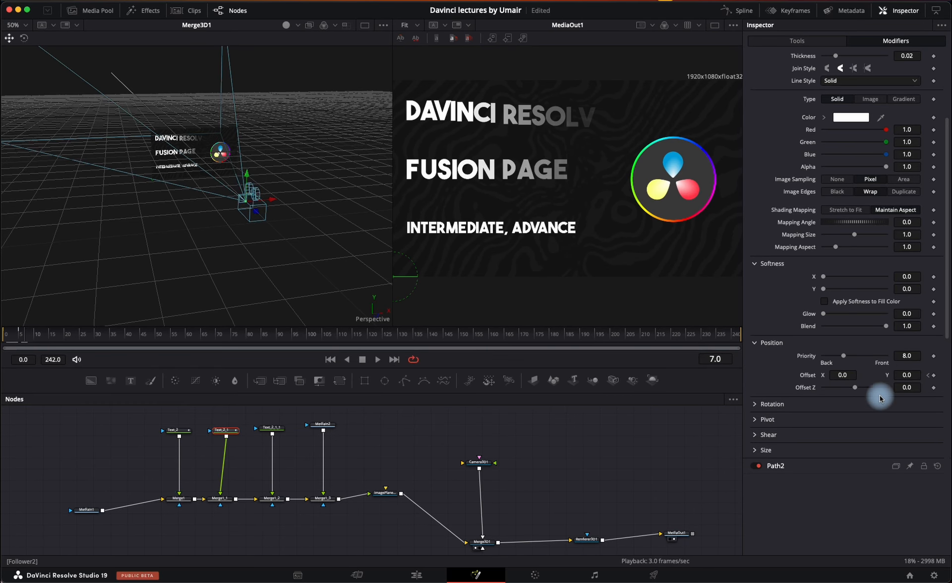
drag(25, 331, 6, 335)
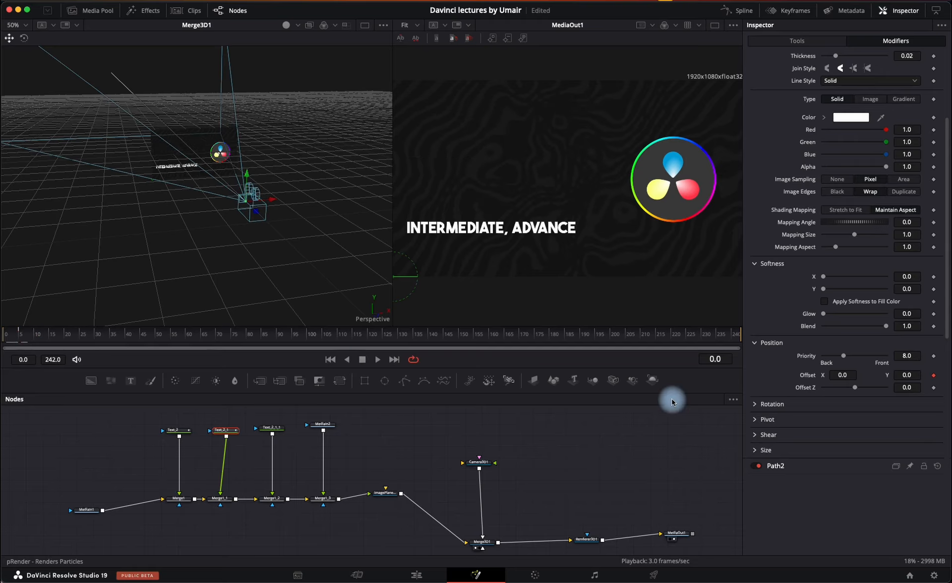
drag(909, 381, 606, 380)
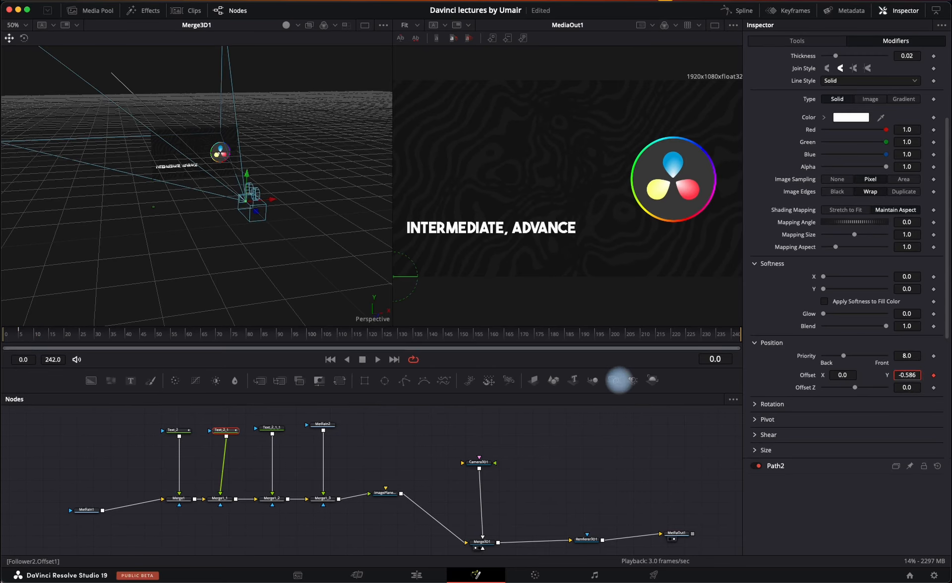
drag(14, 332, 25, 341)
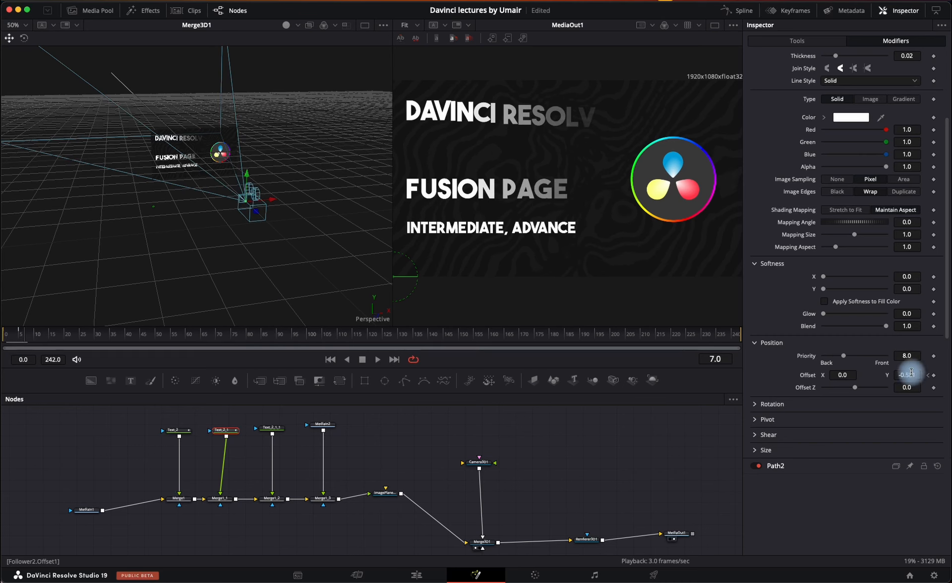
drag(907, 375, 625, 378)
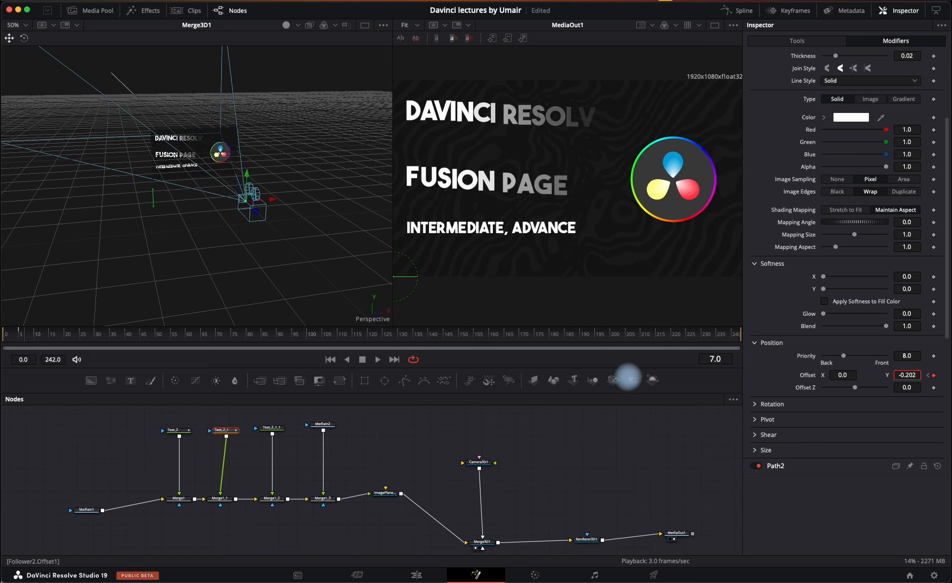
Play back both text line animations from frame 0 and move the playhead to frame 8.
drag(23, 337, 1, 335)
key(space)
key(space)
key(space)
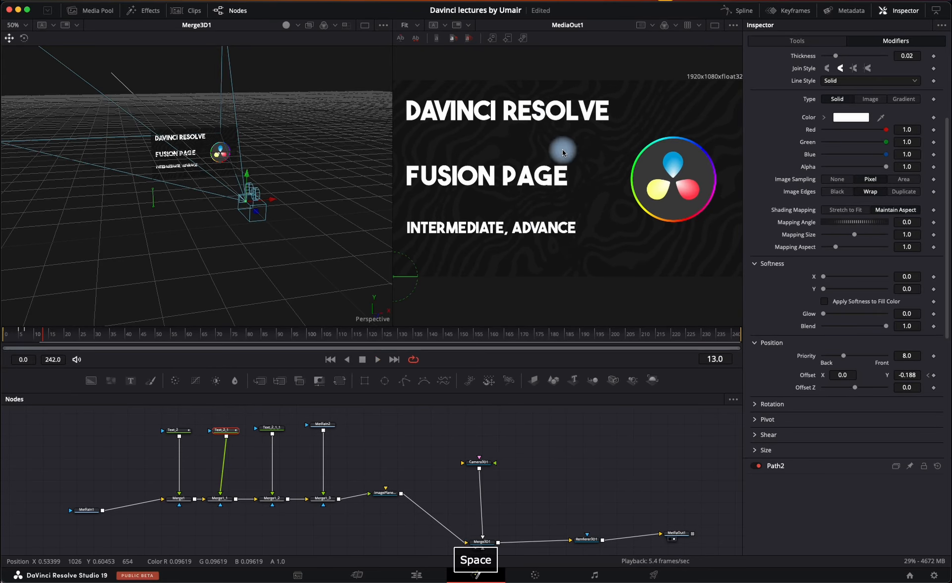
key(space)
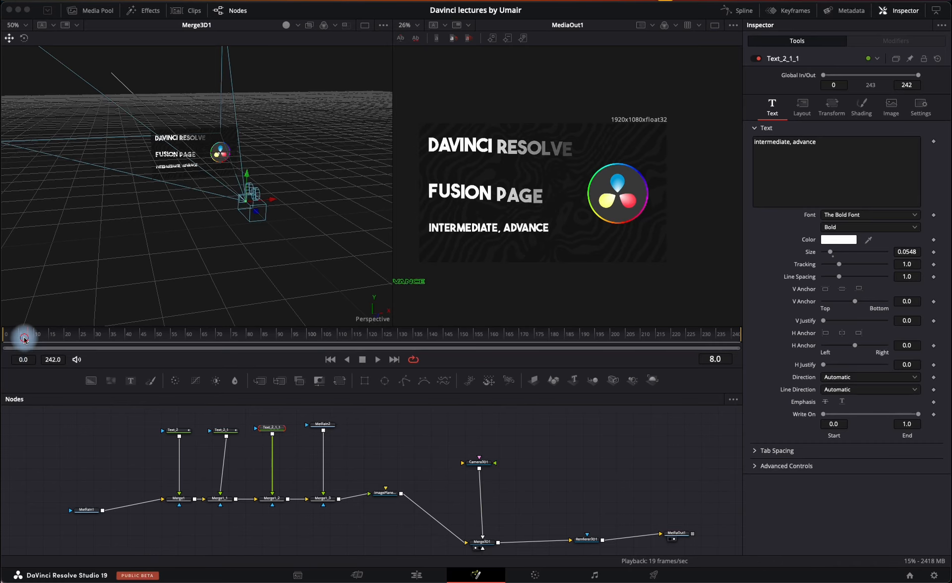
mouse_move(24, 339)
mouse_down()
mouse_move(13, 334)
mouse_move(27, 339)
mouse_up()
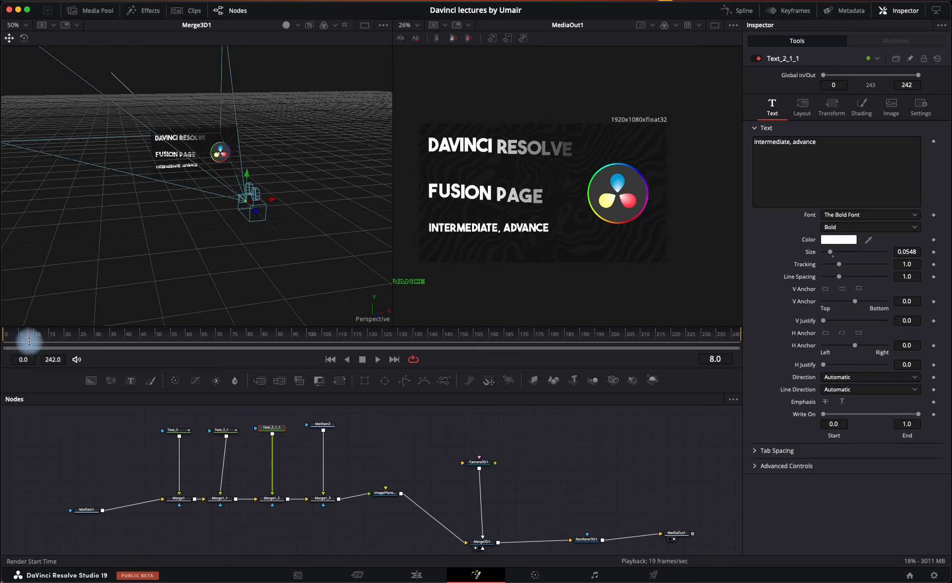
Keyframe the "intermediate, advance" text's tracking at 1.197 on frame 8 and 1.0 on frame 17, and preview it.
click(933, 265)
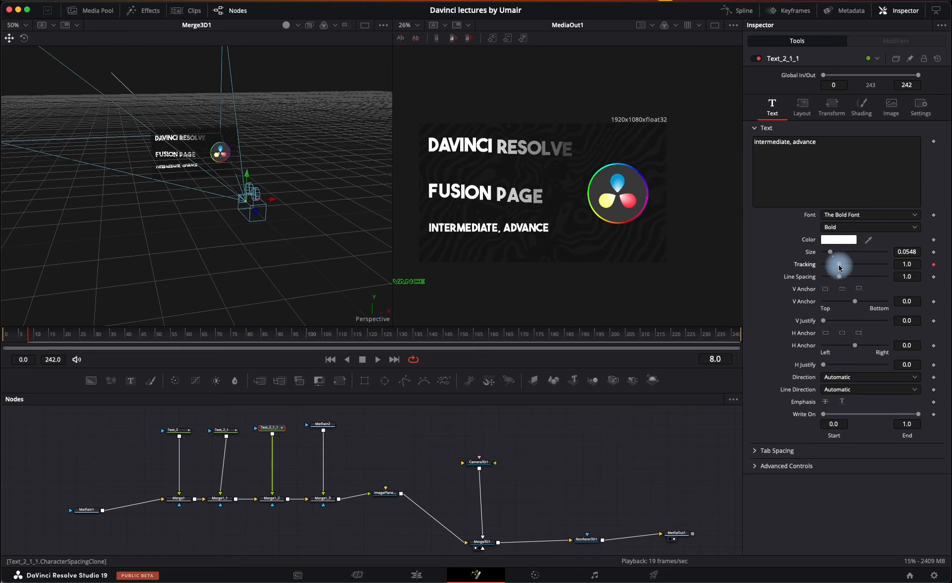
drag(839, 266, 842, 267)
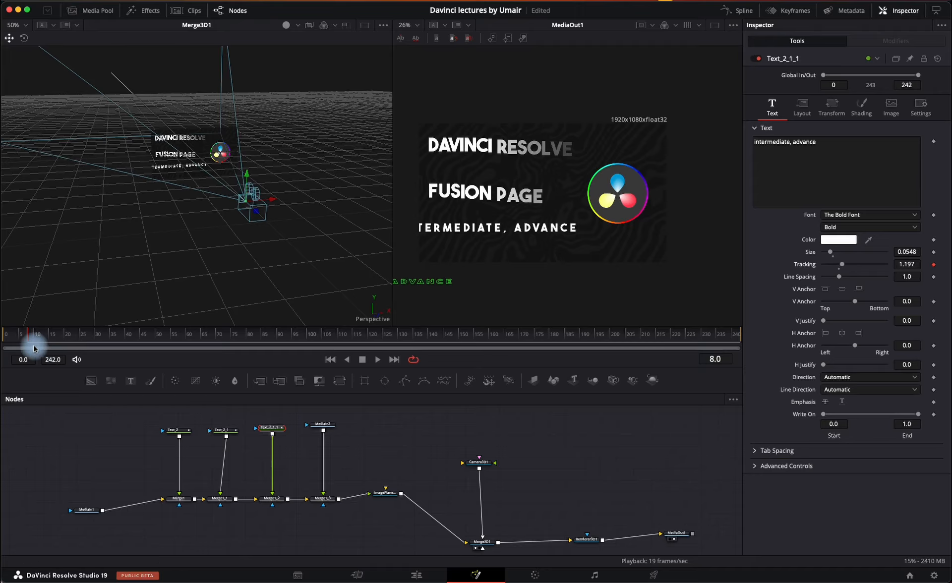
drag(27, 339, 53, 345)
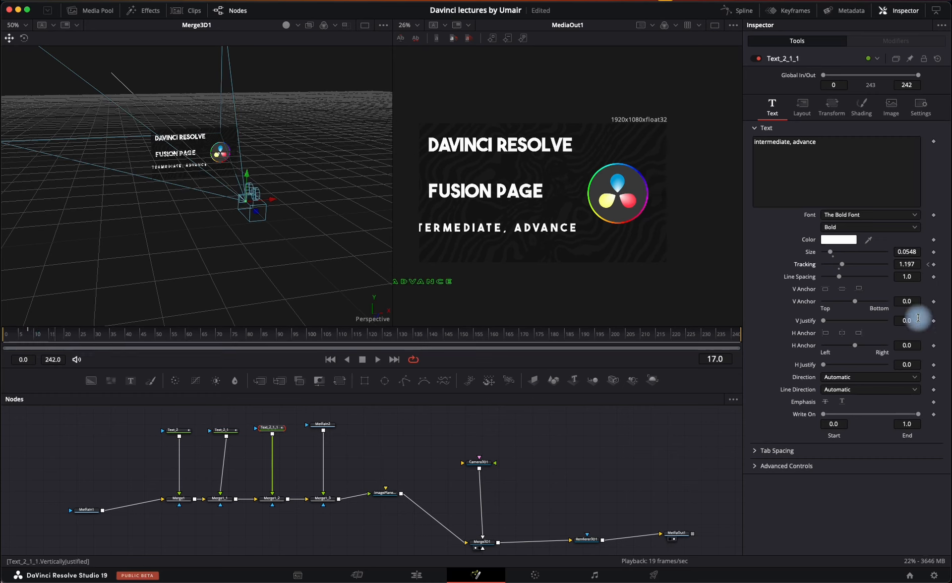
double_click(840, 271)
click(19, 311)
drag(21, 336, 22, 337)
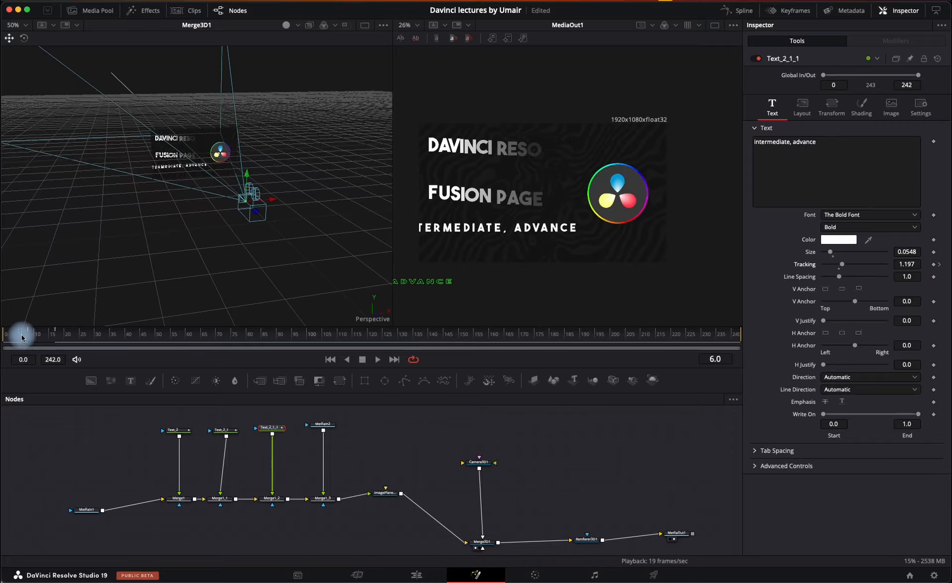
key(space)
key(space)
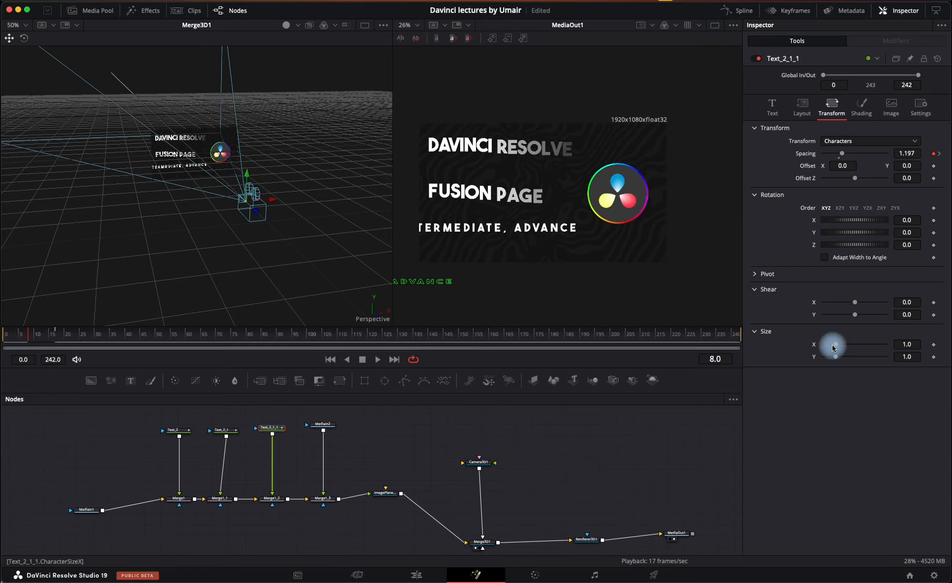
drag(835, 347, 834, 347)
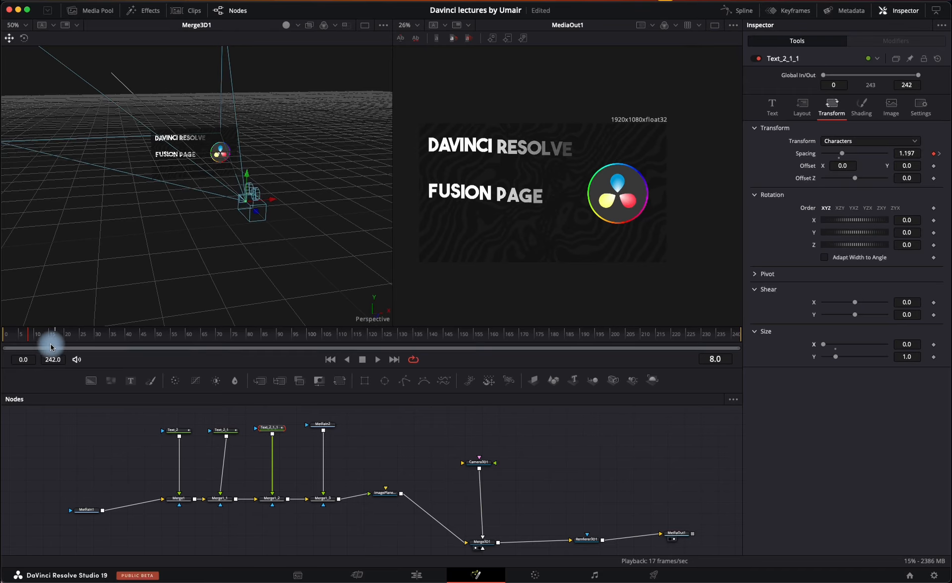
drag(29, 335, 54, 338)
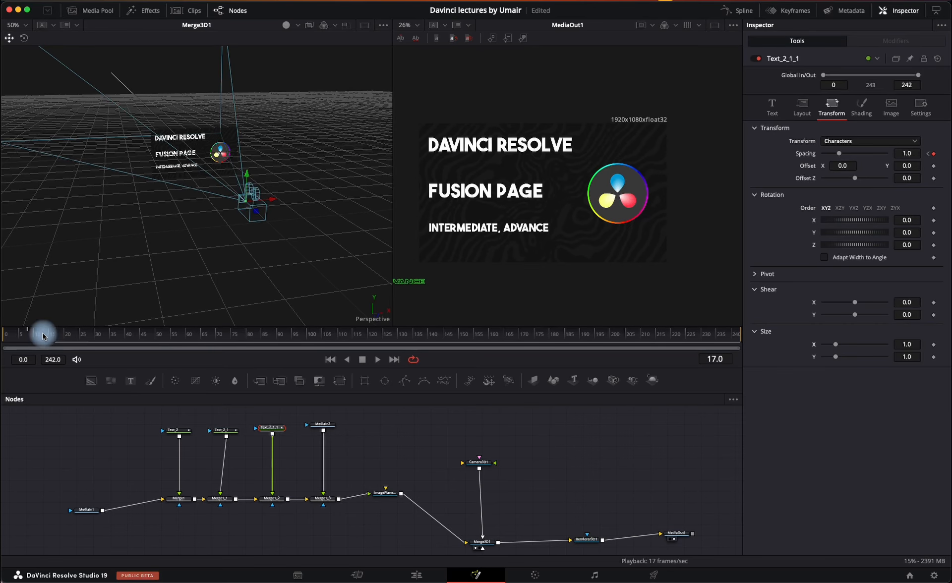
click(30, 335)
key(space)
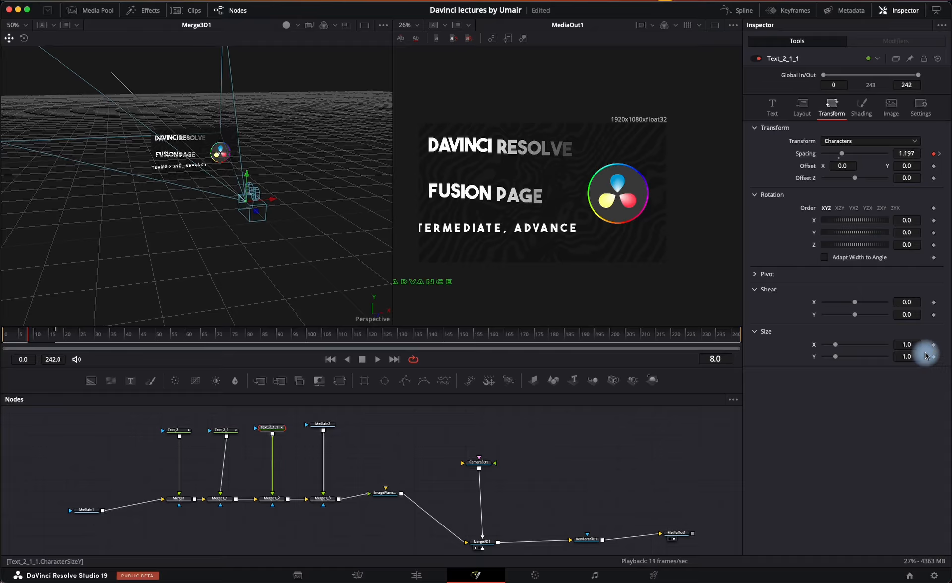
Keyframe the third text line's character size X at 0 on frame 8 and 1.0 on frame 17, and preview it.
click(934, 346)
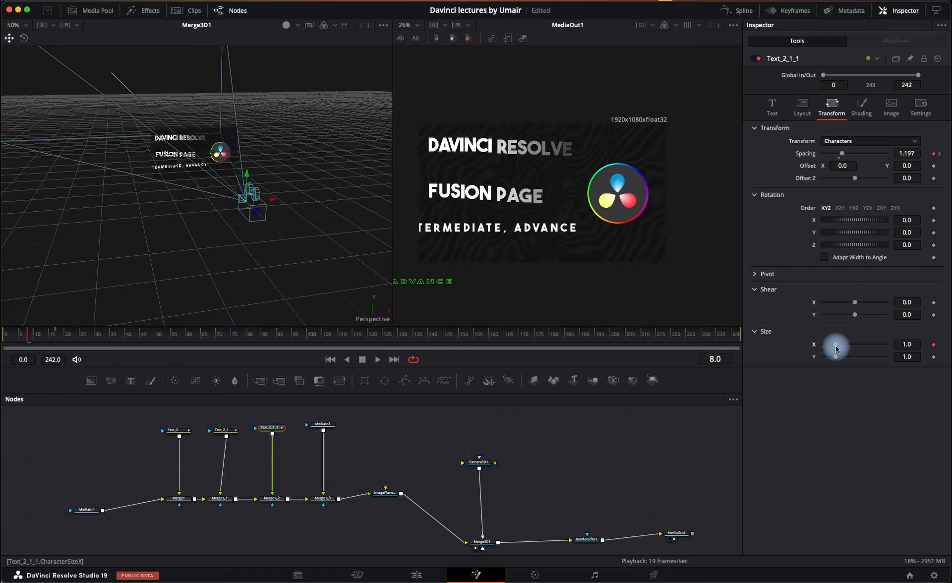
drag(836, 348, 814, 346)
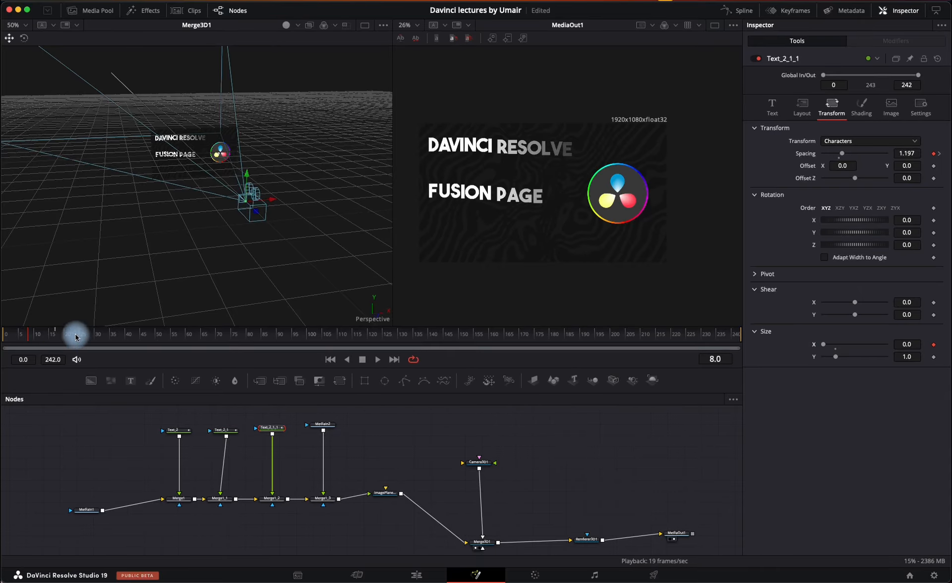
drag(75, 337, 56, 339)
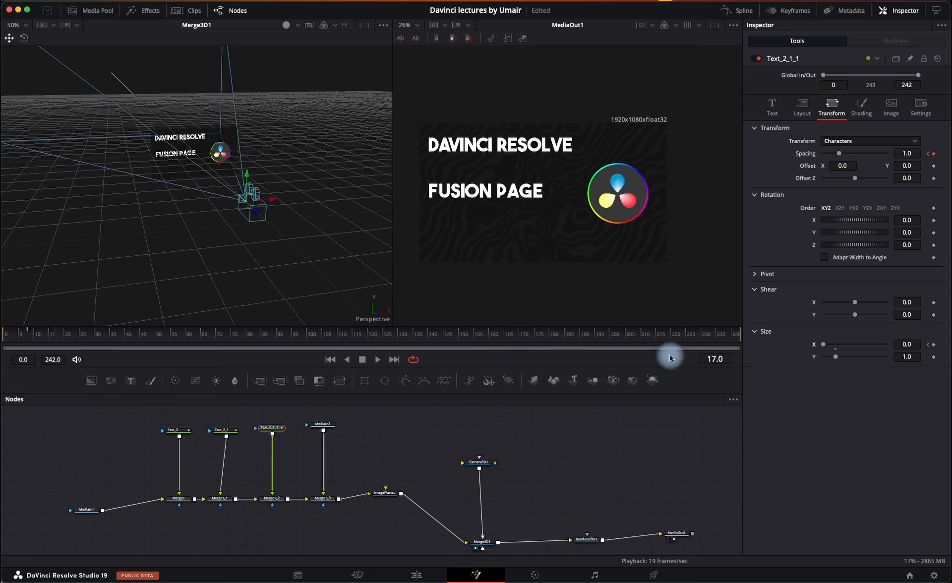
click(835, 347)
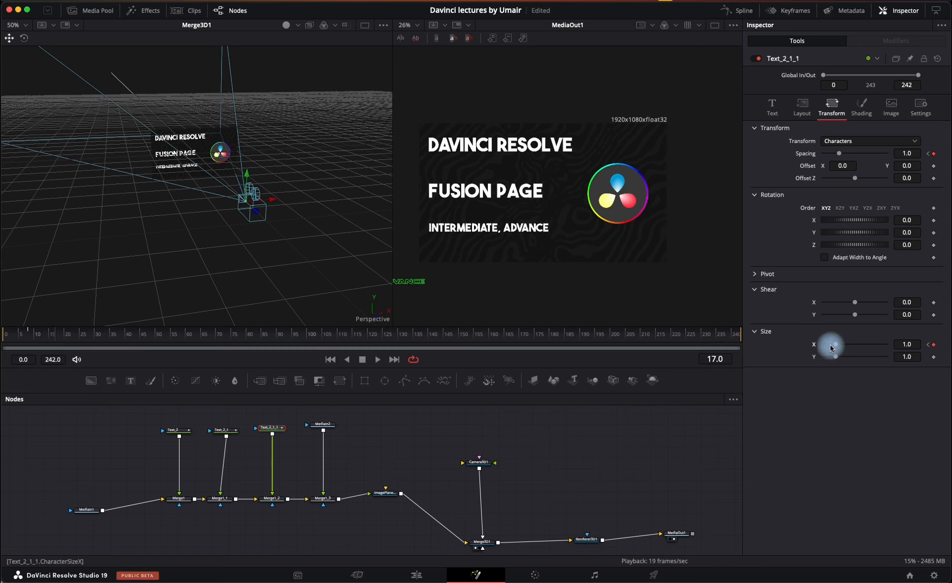
drag(38, 333, 25, 329)
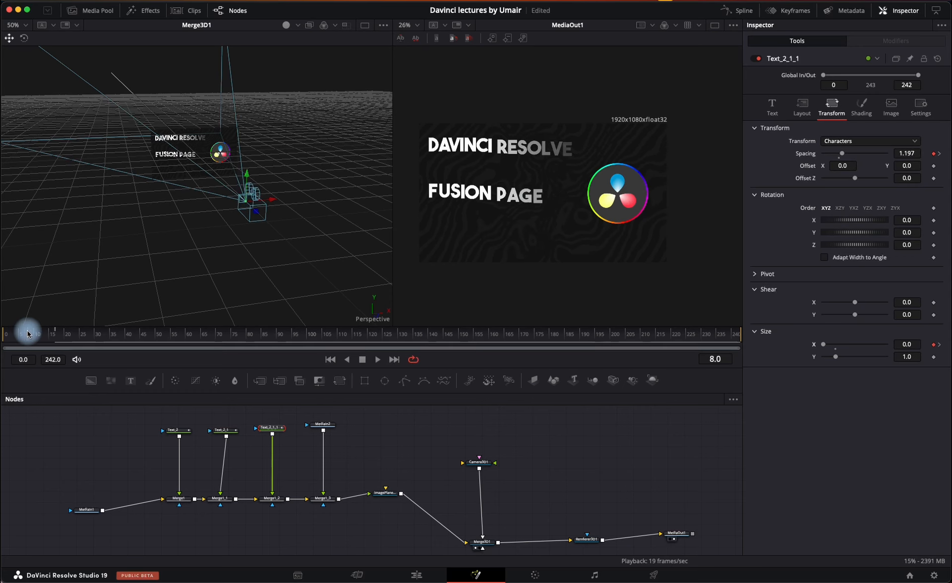
key(space)
click(26, 335)
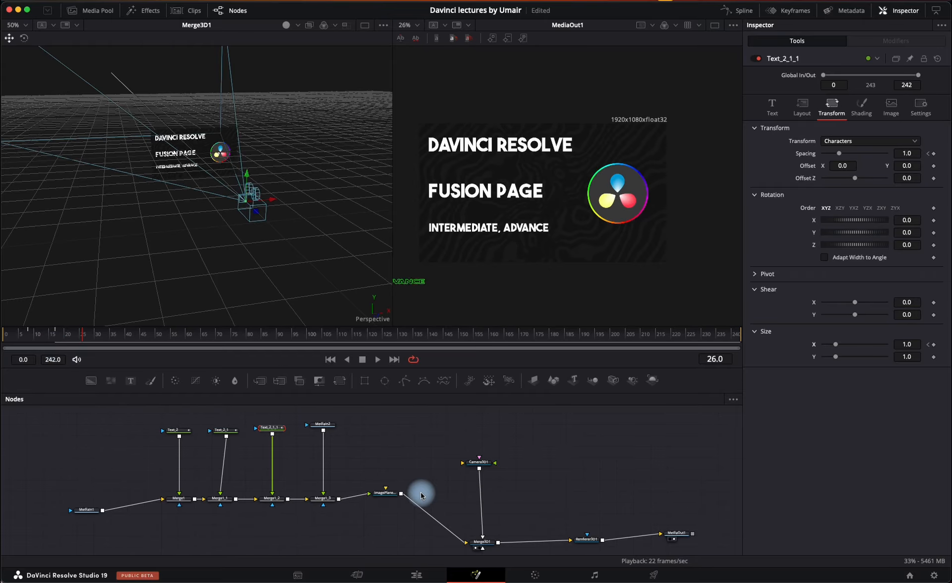
Insert a Transform node between the logo's MediaIn2 and Merge1_3, with the playhead at frame 0.
click(327, 428)
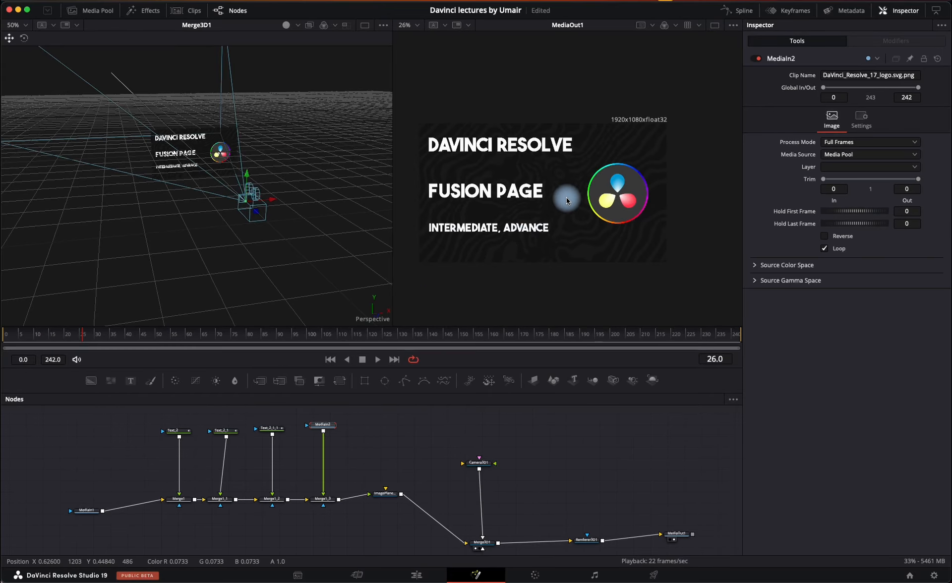
drag(59, 342, 2, 336)
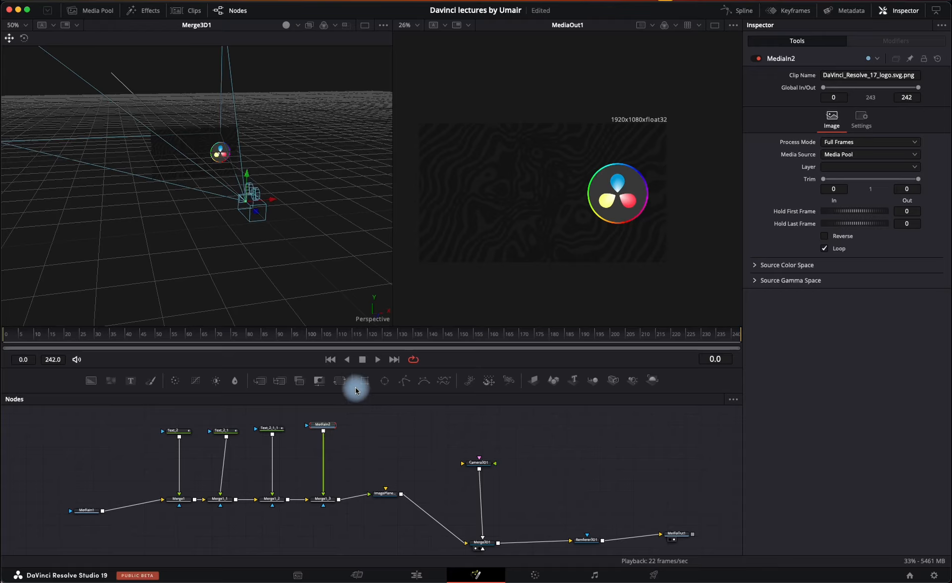
drag(340, 380, 323, 452)
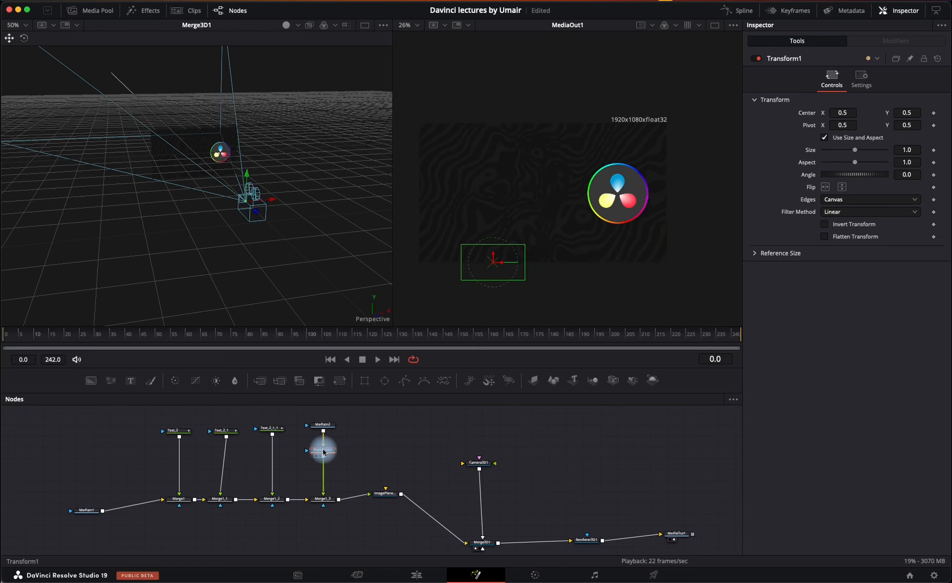
key(shift+space)
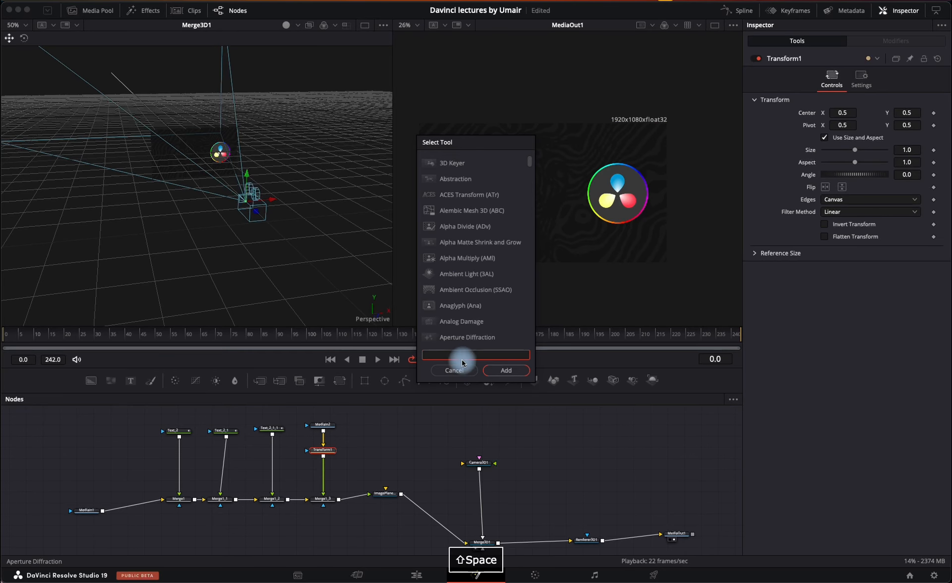
click(455, 372)
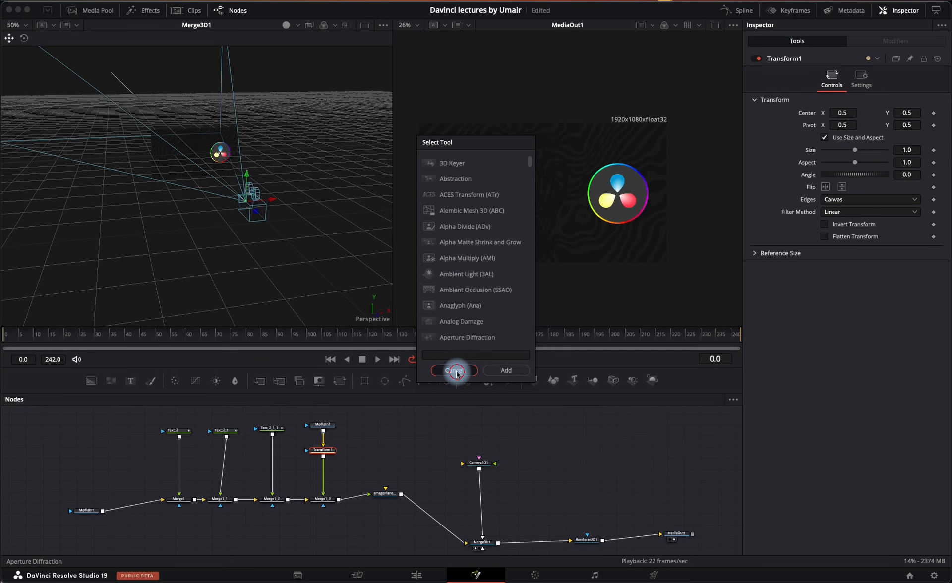
Keyframe the logo Transform's size at 0 on frame 0, 1.1 on frame 6 and 1.0 on frame 9.
click(934, 151)
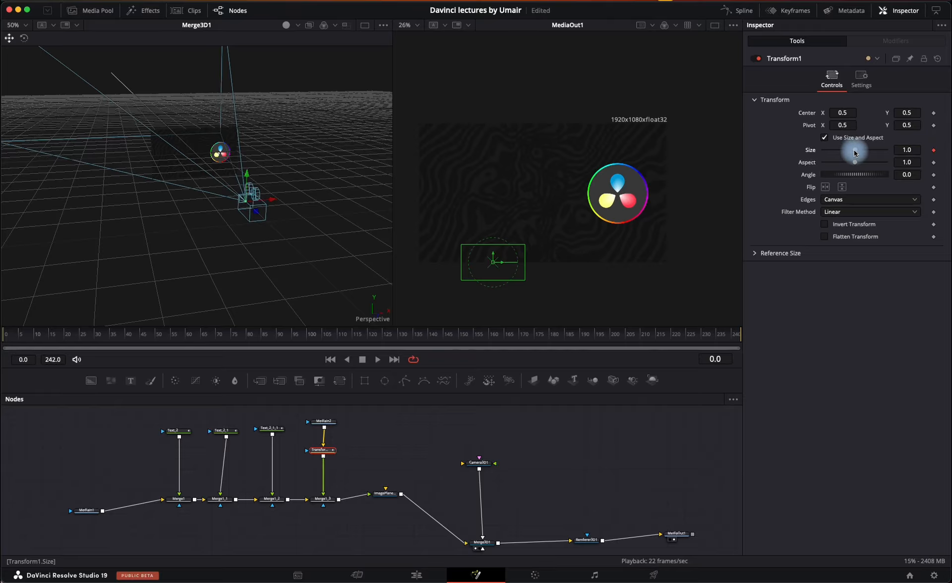
drag(855, 149, 599, 150)
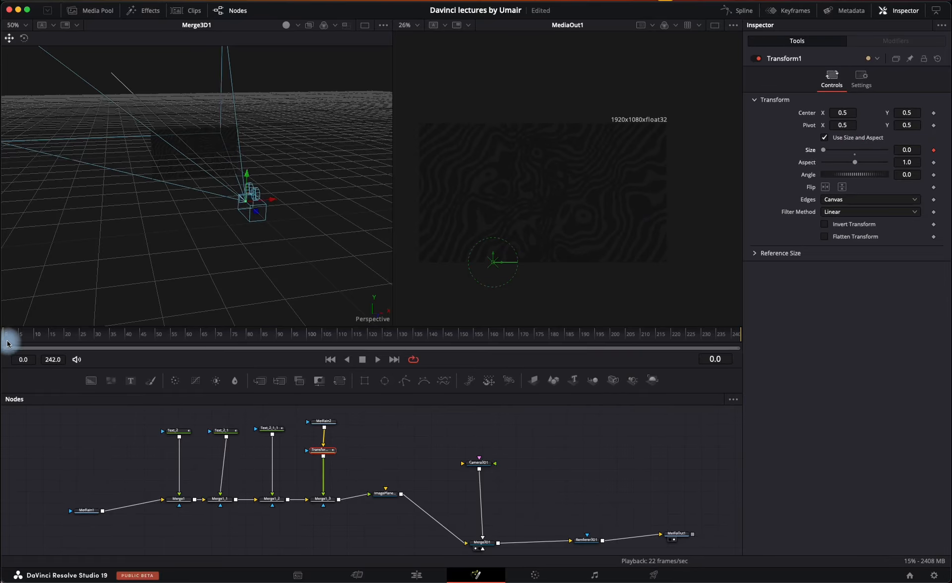
drag(9, 338, 23, 344)
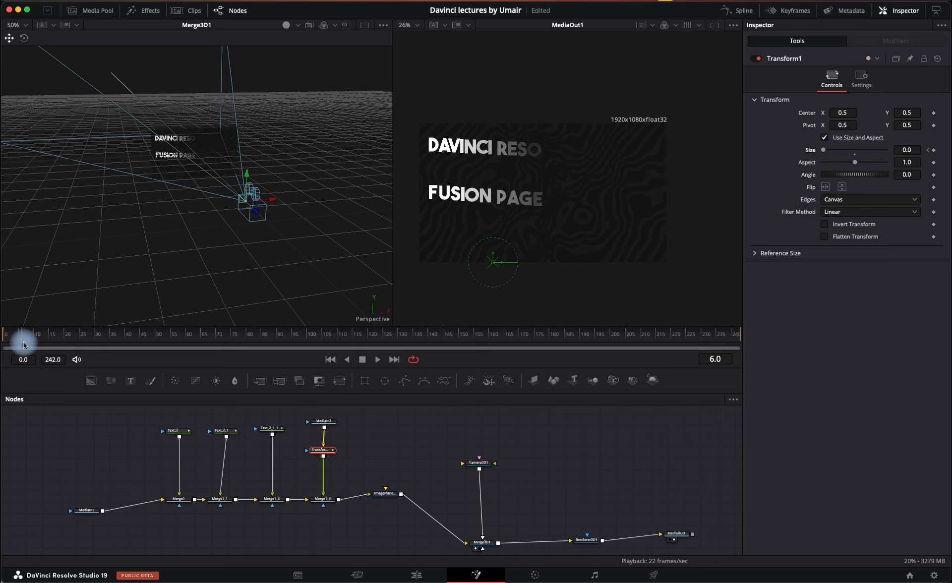
click(855, 157)
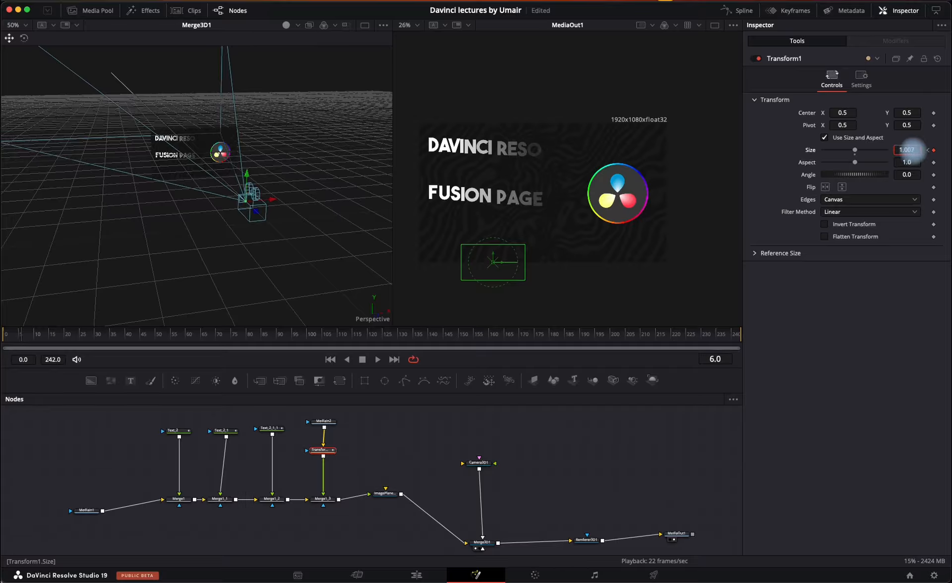
drag(911, 149, 935, 151)
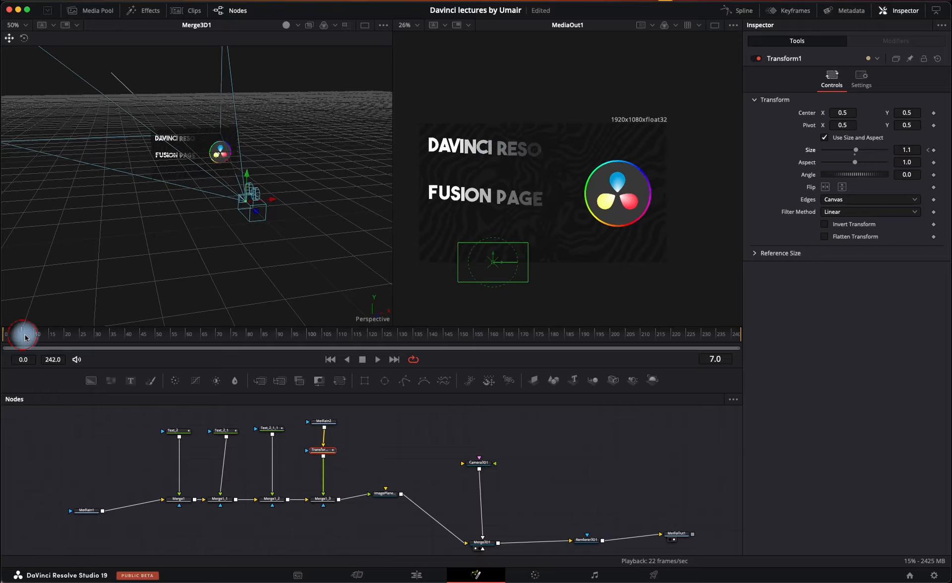
drag(25, 338, 33, 339)
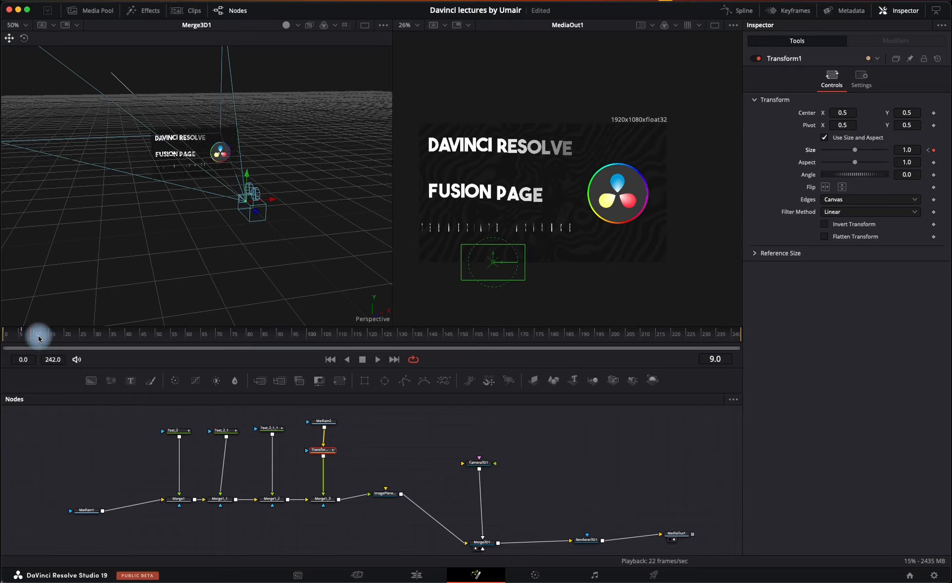
Play back the complete text and logo animation from frame 0.
drag(32, 333, 2, 335)
key(space)
key(space)
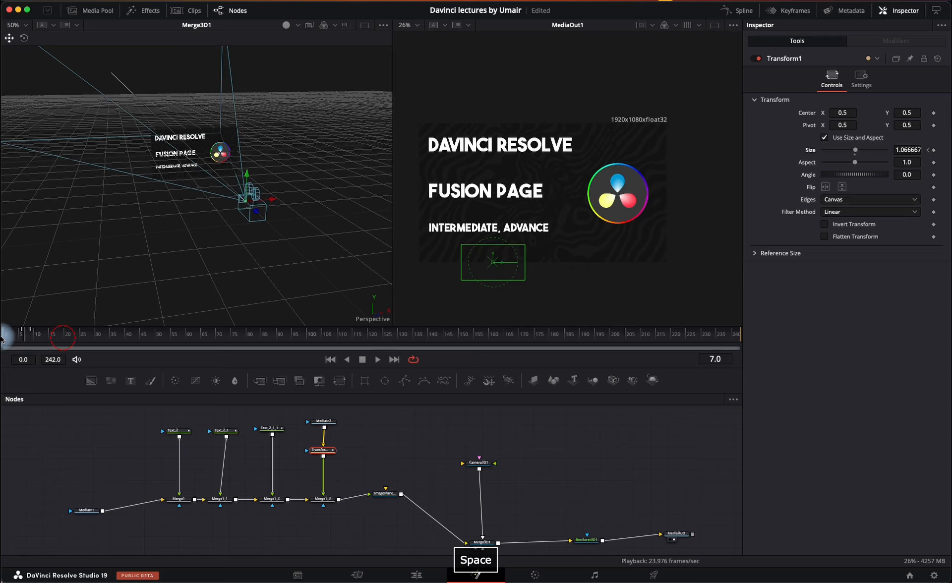
drag(63, 334, 2, 337)
key(space)
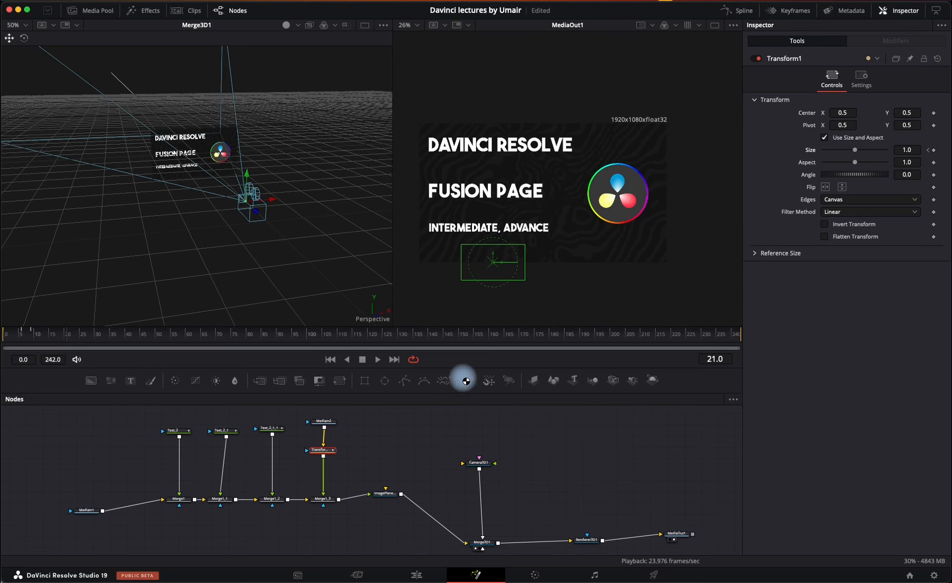
Show all animation curves of the three text nodes and Transform1 in the Spline editor, fitted to the graph.
click(743, 11)
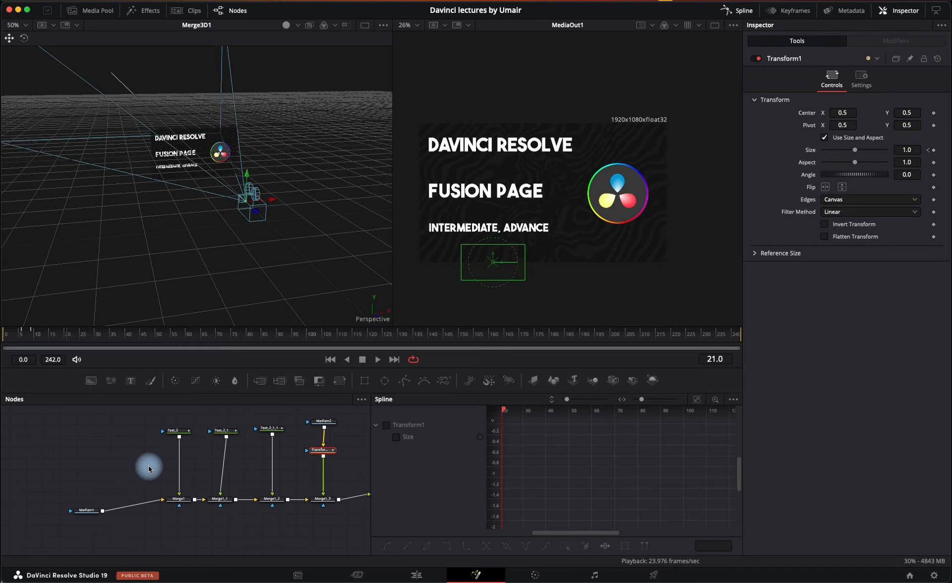
drag(153, 425, 291, 446)
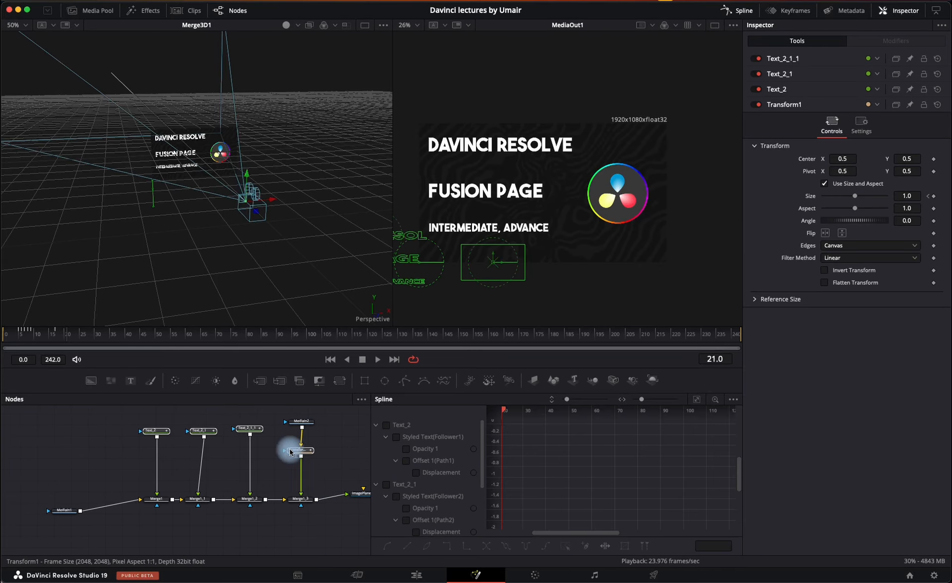
click(387, 425)
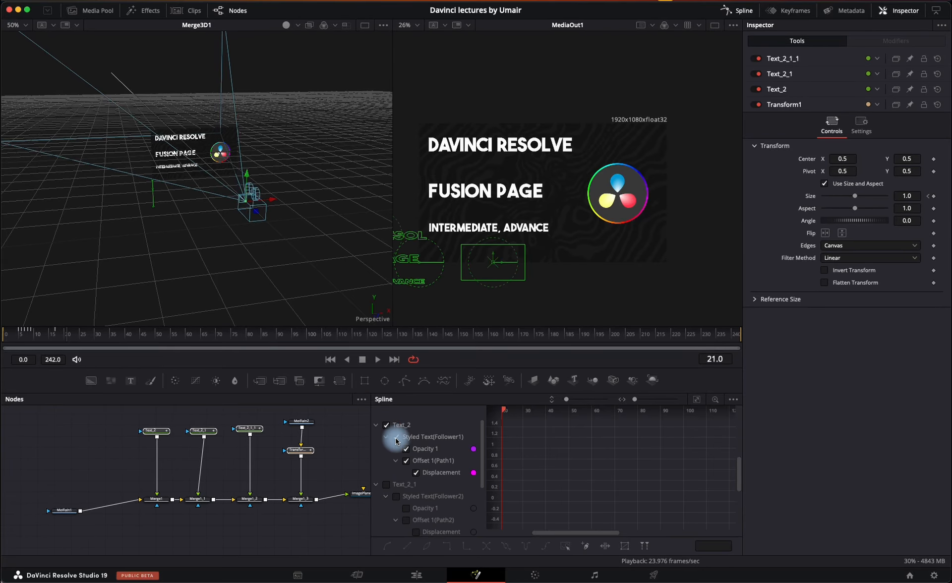
click(387, 489)
scroll(392, 492, down, 3)
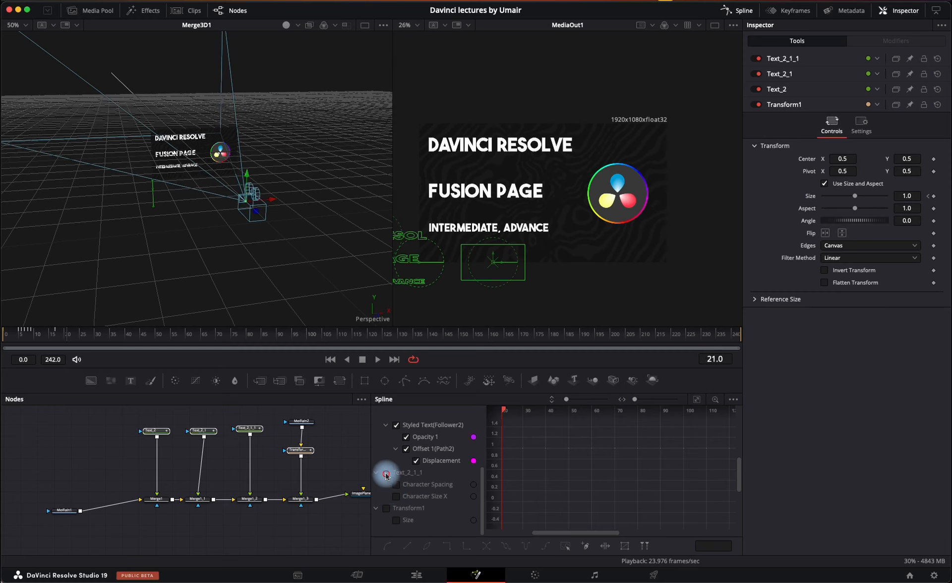
click(387, 473)
click(389, 511)
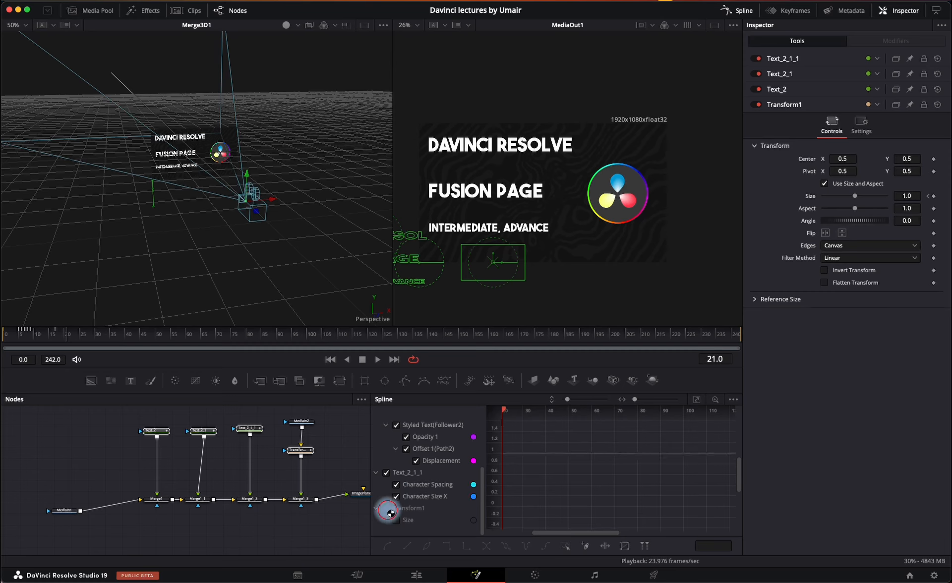
click(698, 403)
Select all keyframes in the spline graph and ease them with flat handles.
click(645, 474)
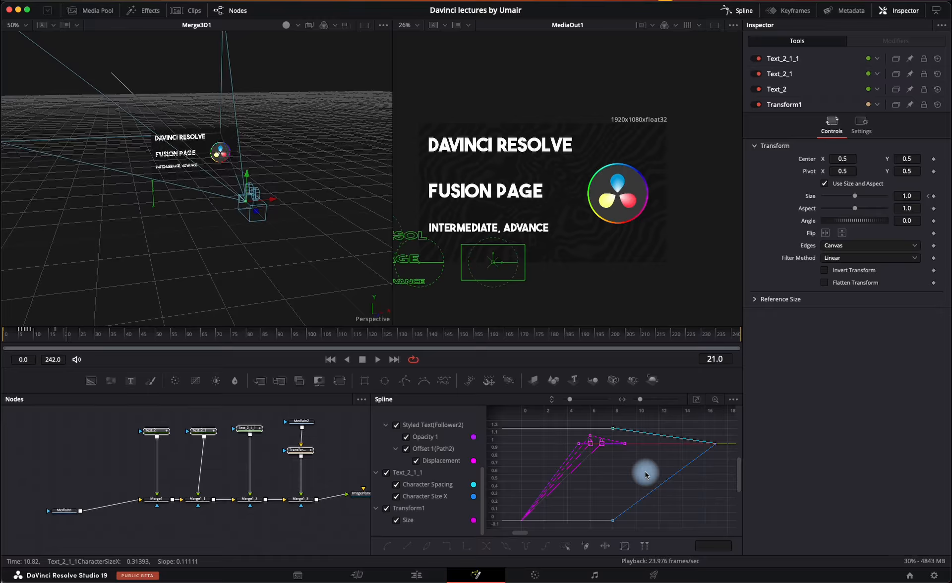
key(super+a)
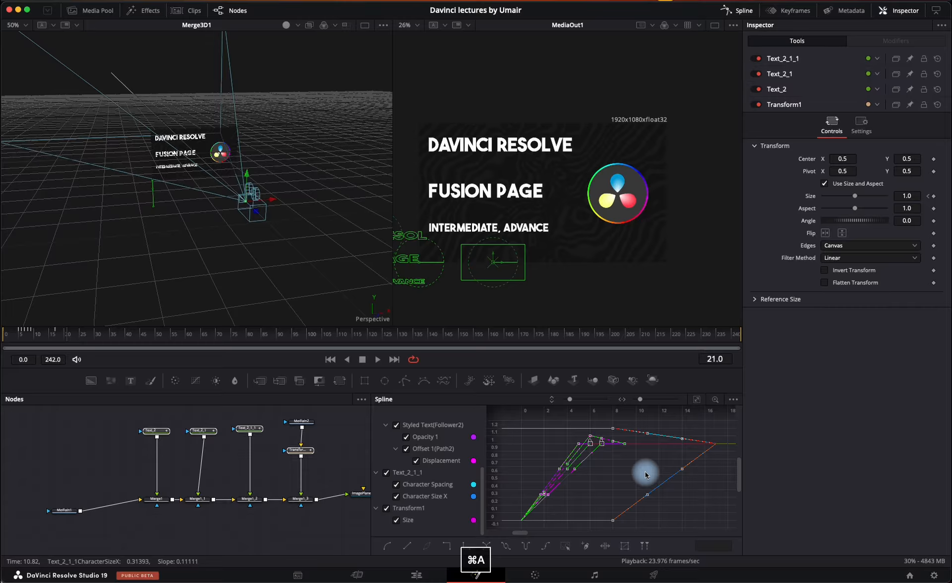
key(f)
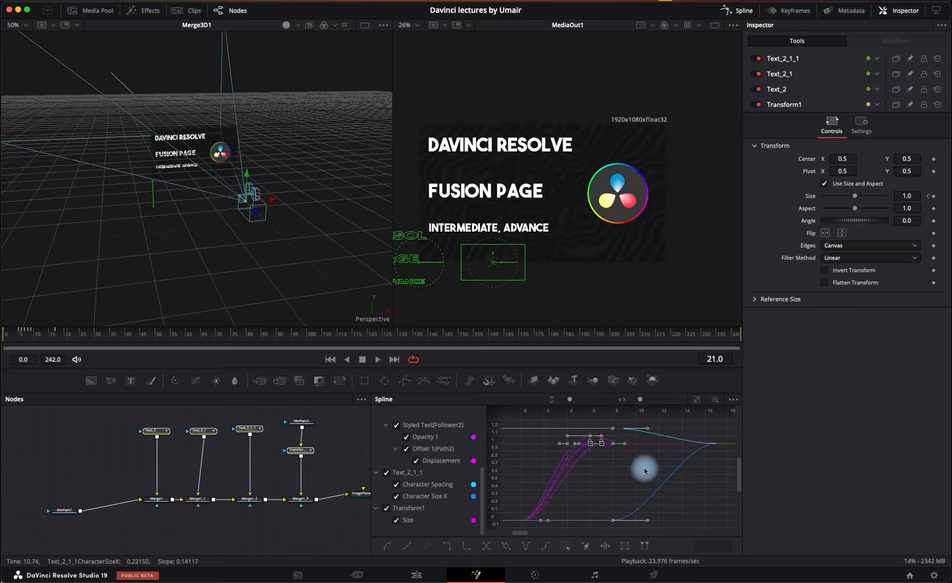
Set the selected keyframes' ease in to 51.4 and ease out to 49.7 in the Spline editor.
key(t)
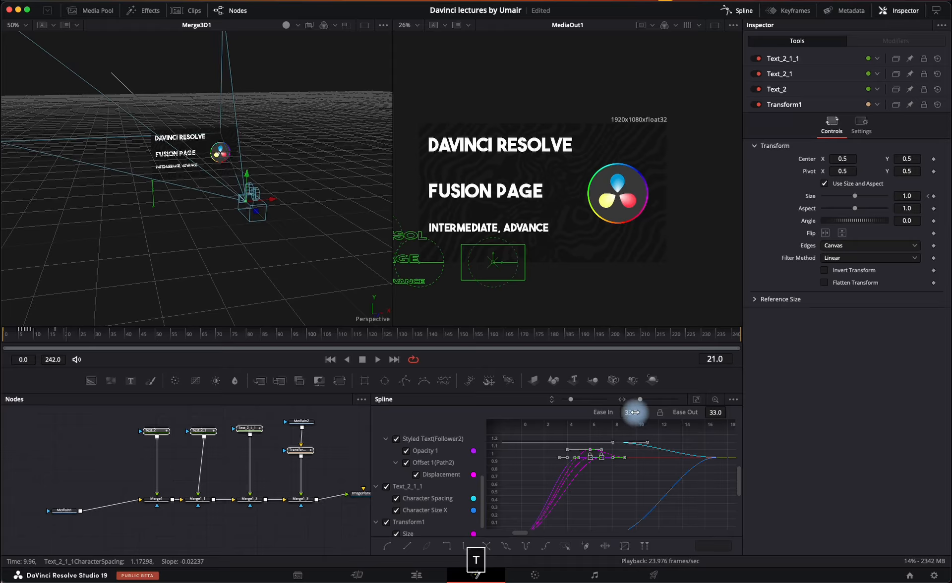
drag(689, 415, 913, 404)
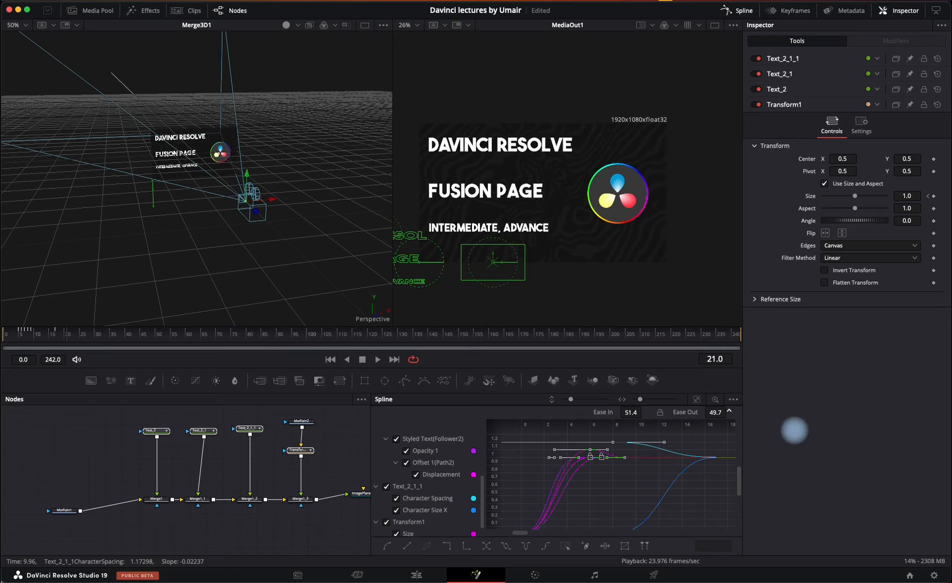
Switch from the Spline editor to the Keyframes editor and expand the keyframe tracks of the three text nodes.
click(738, 10)
click(784, 11)
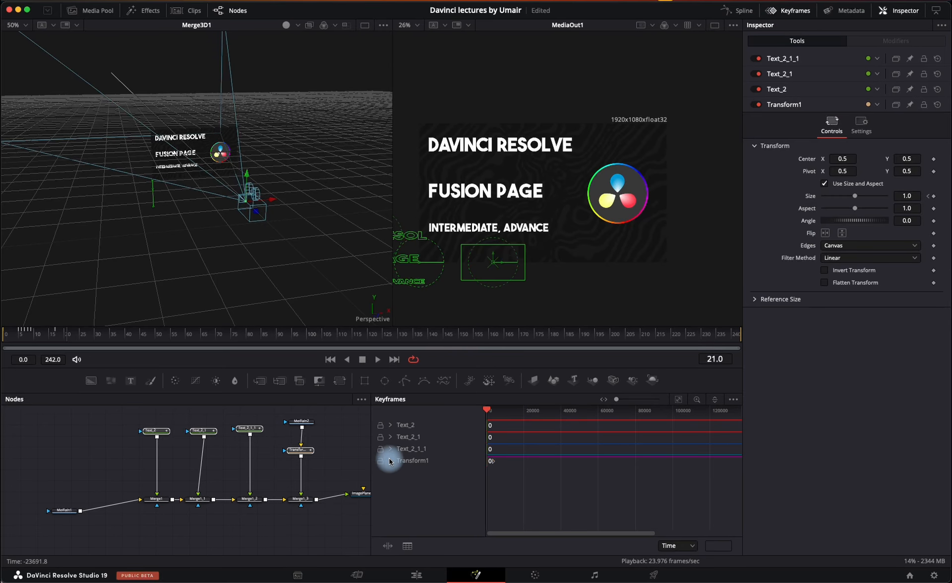
click(390, 425)
click(390, 461)
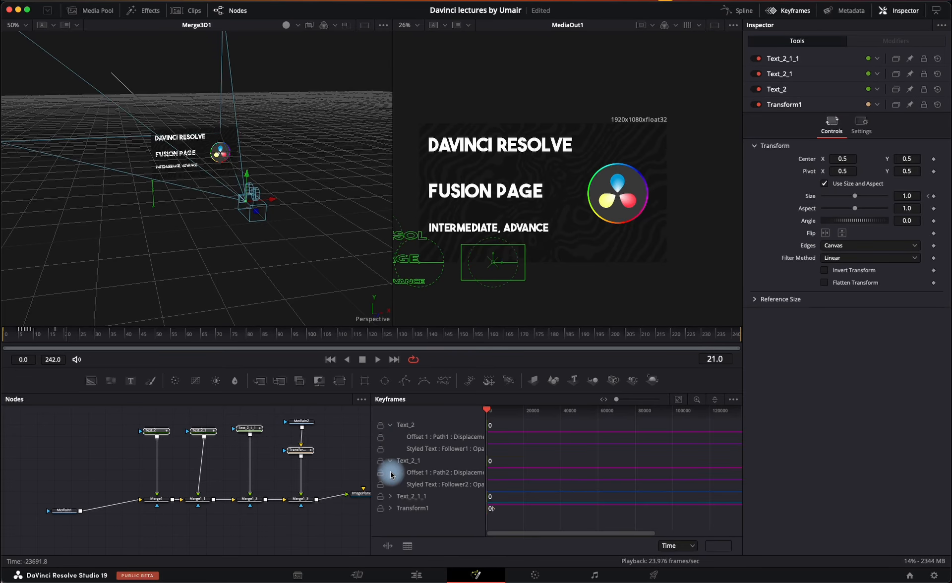
click(390, 496)
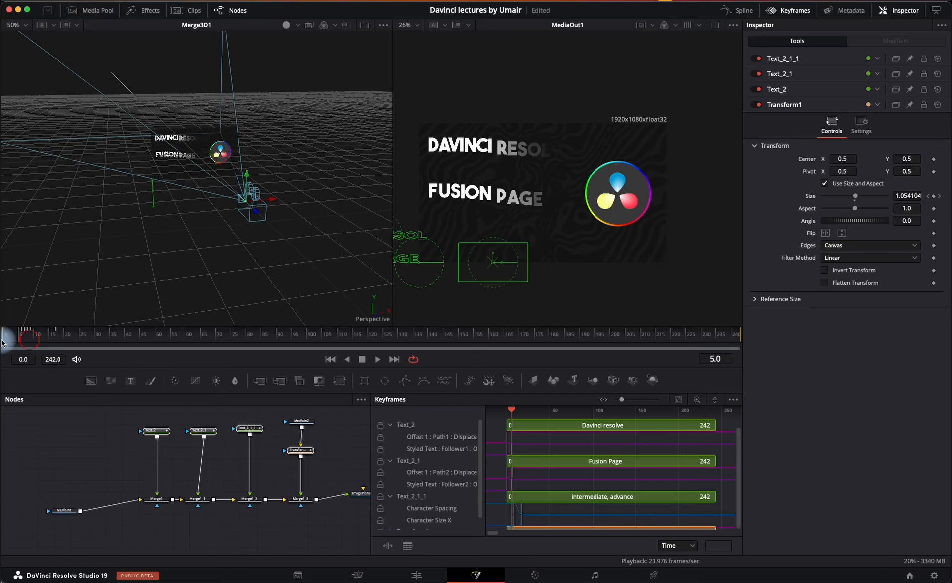
Delay the Fusion Page text's keyframes to start around frame 12 and the third text's keyframes to start around frame 22.
mouse_move(21, 342)
mouse_down()
mouse_move(3, 341)
mouse_move(40, 343)
mouse_up()
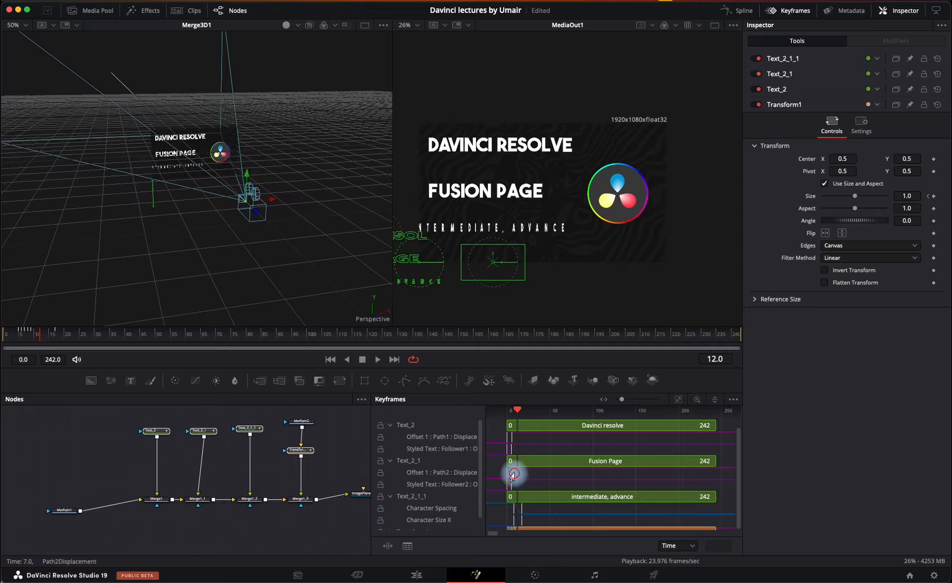
drag(513, 474, 525, 475)
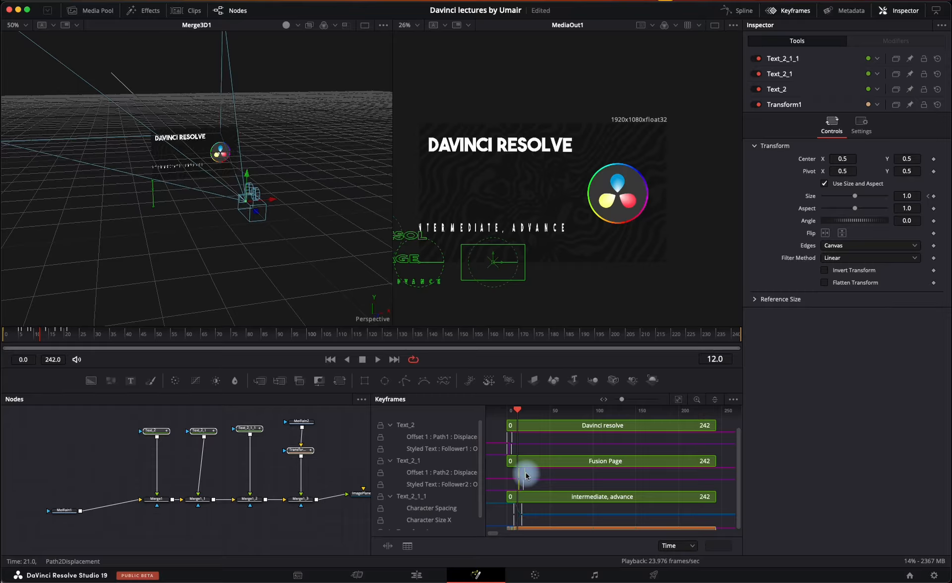
drag(511, 411, 523, 425)
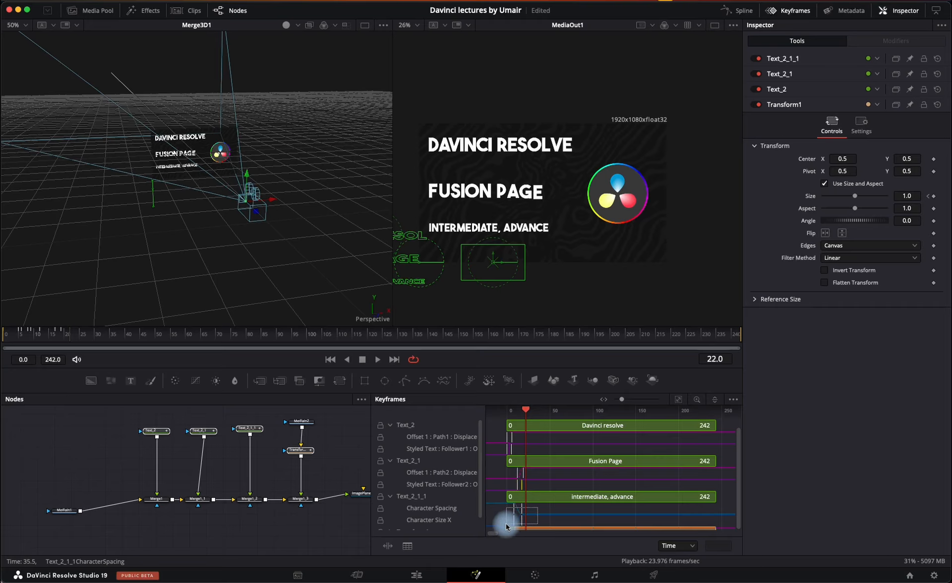
drag(511, 515, 524, 515)
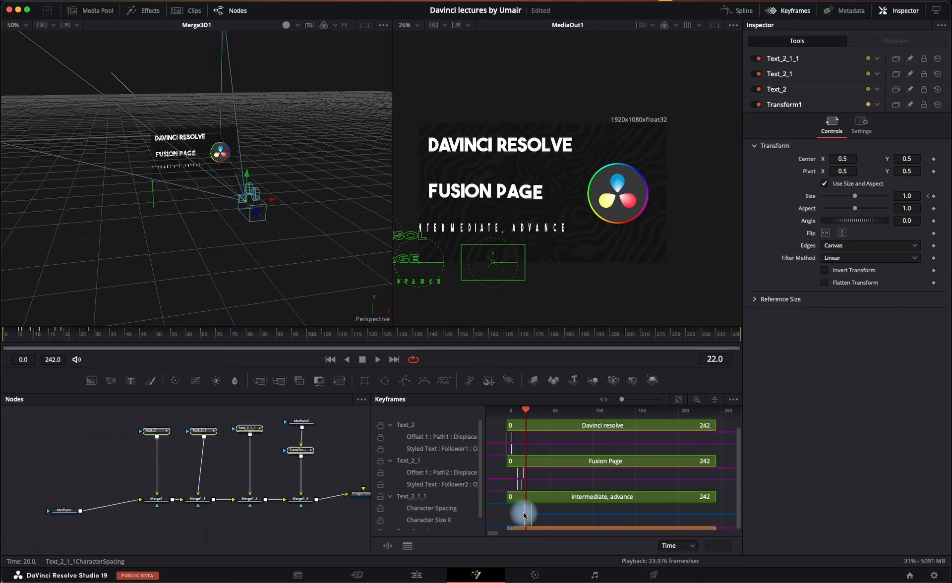
drag(525, 411, 540, 410)
Collapse the first two text tracks, expand Transform1 and delay its size keyframes to start around frame 30.
click(391, 426)
click(391, 437)
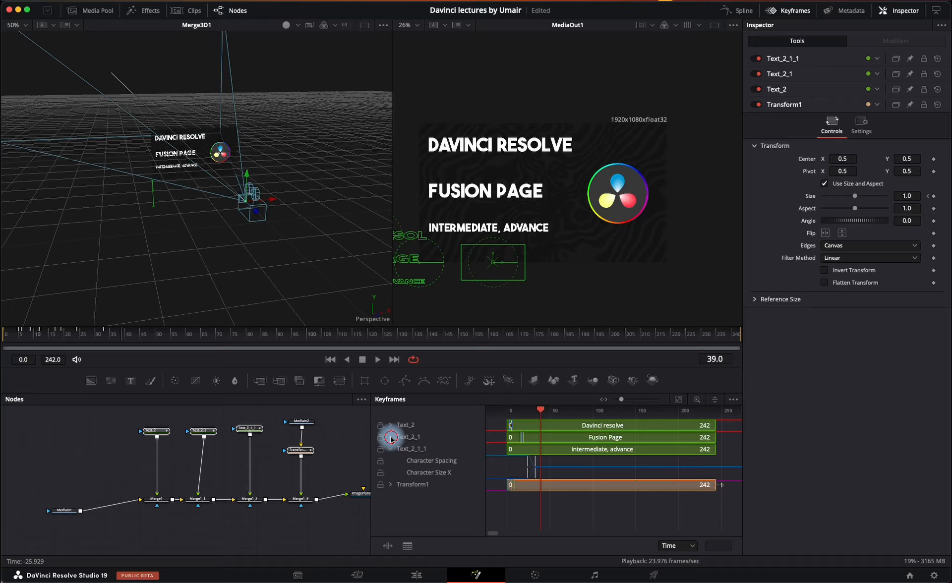
click(391, 485)
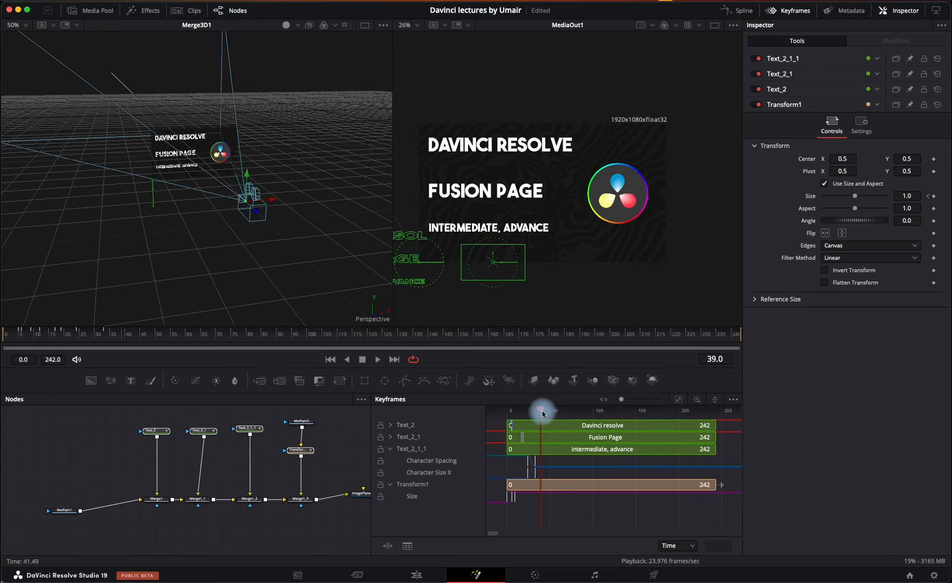
mouse_move(534, 413)
mouse_down()
mouse_move(546, 414)
mouse_move(534, 413)
mouse_up()
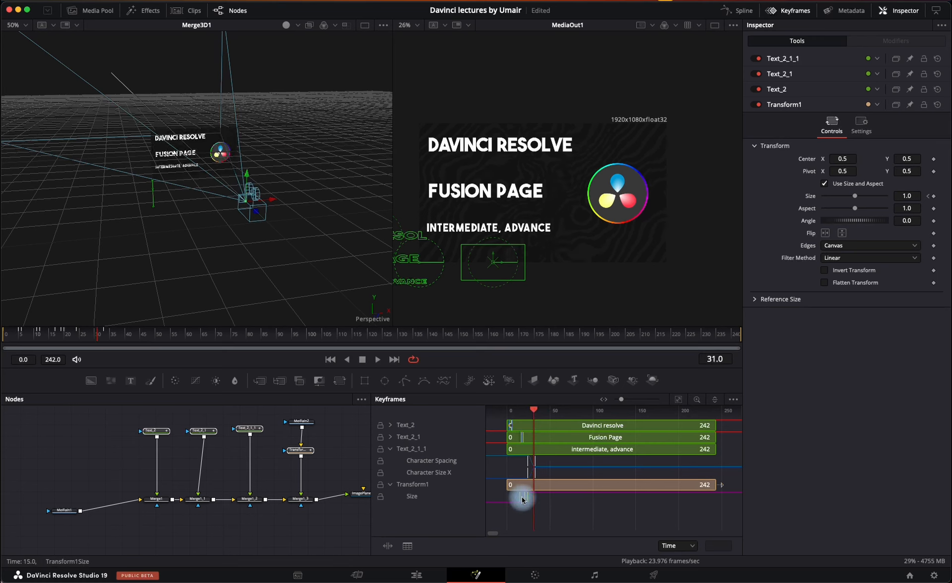
mouse_move(523, 500)
mouse_down()
mouse_move(536, 504)
mouse_move(527, 505)
mouse_up()
Play back the staggered text and logo animation from the start and scrub through it to frame 149.
click(28, 339)
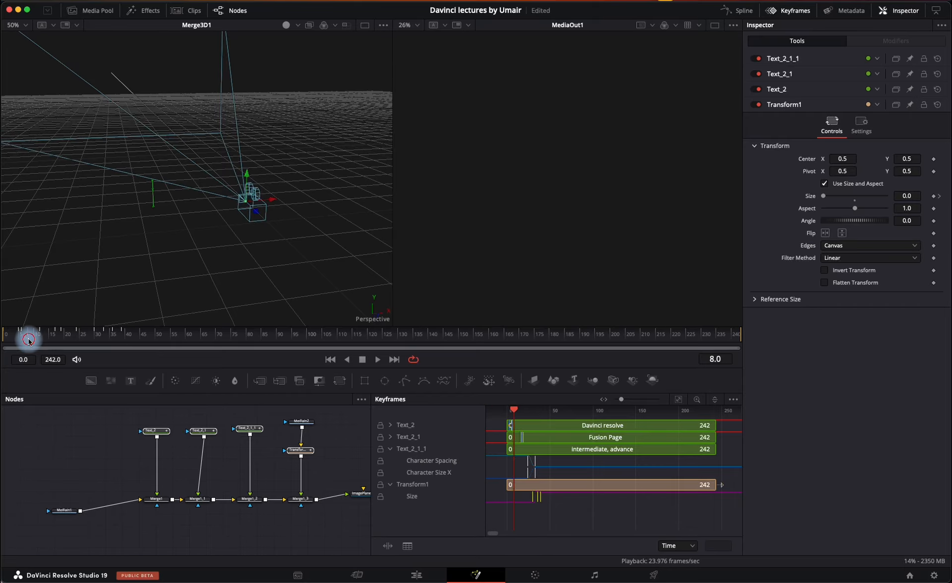
key(space)
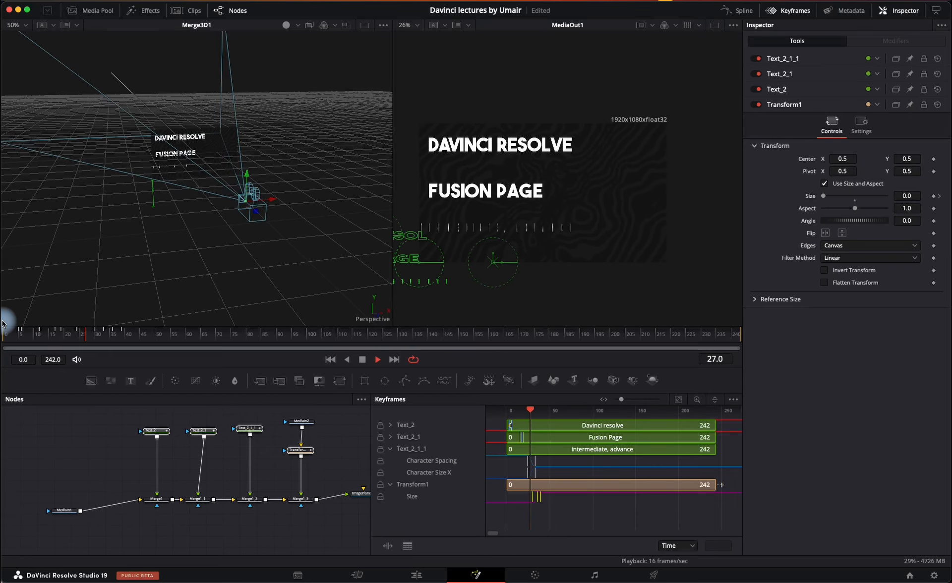
key(space)
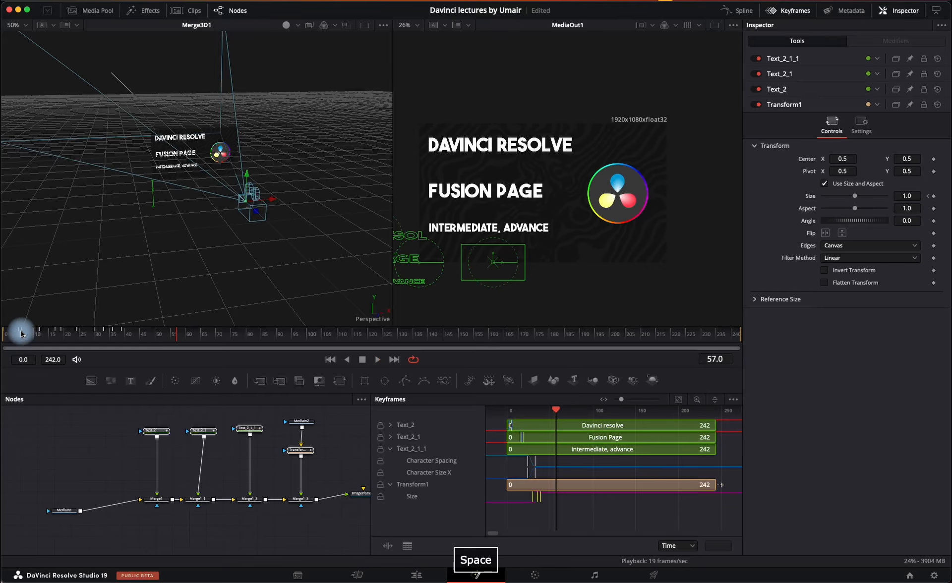
click(3, 336)
key(space)
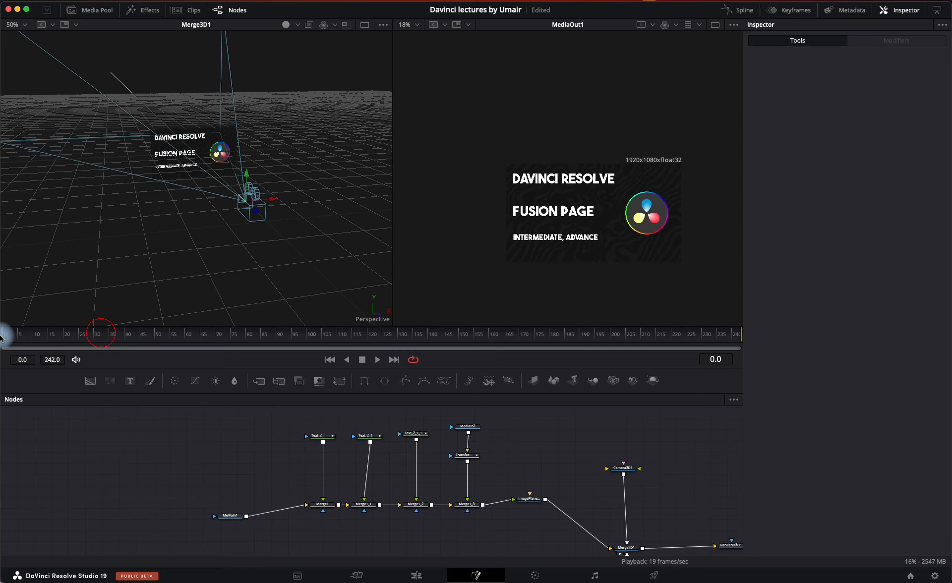
click(2, 336)
drag(12, 331, 456, 331)
Replace the text composite feeding ImagePlane3D1 with Grid .jpg, imported from the asserts folder.
drag(203, 426, 463, 489)
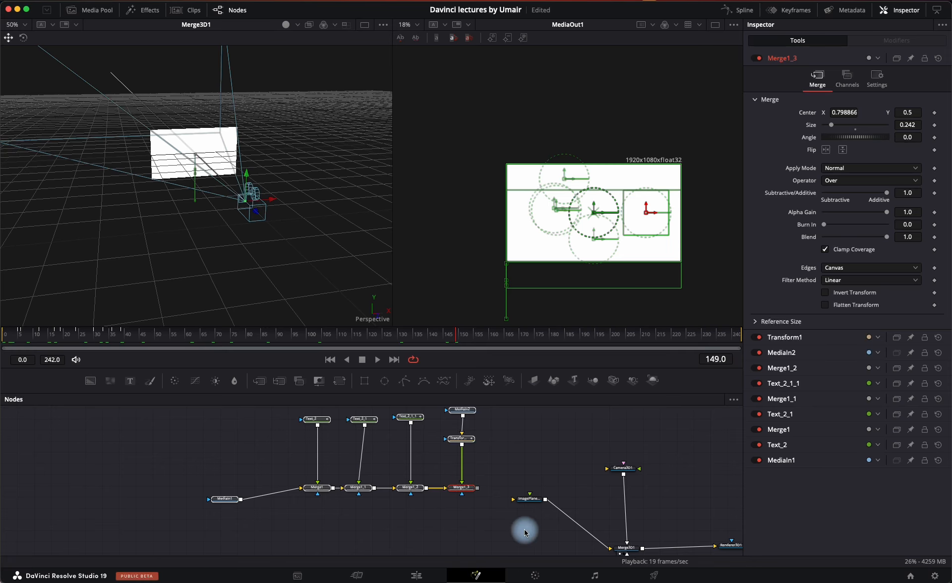
key(super+Tab)
key(super+Tab)
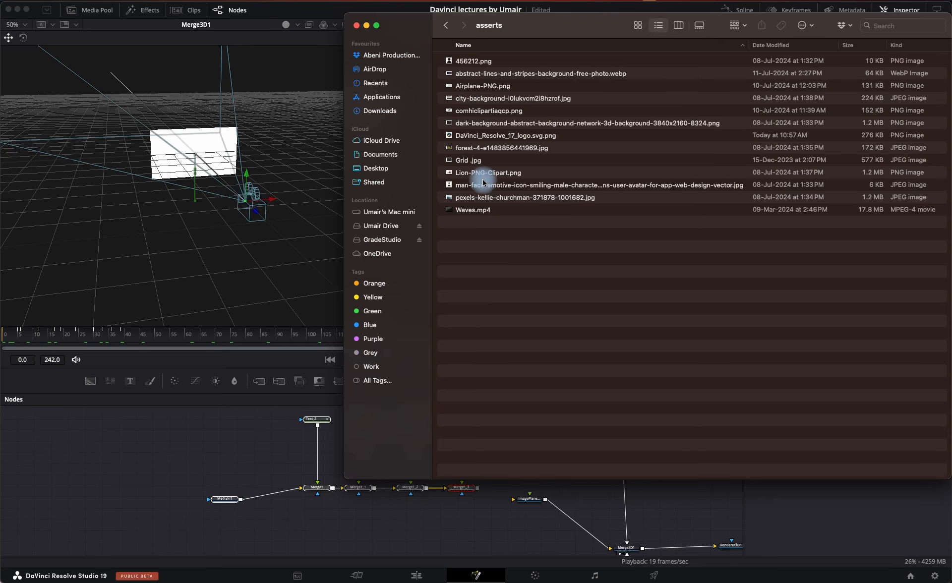
drag(468, 163, 128, 512)
click(150, 517)
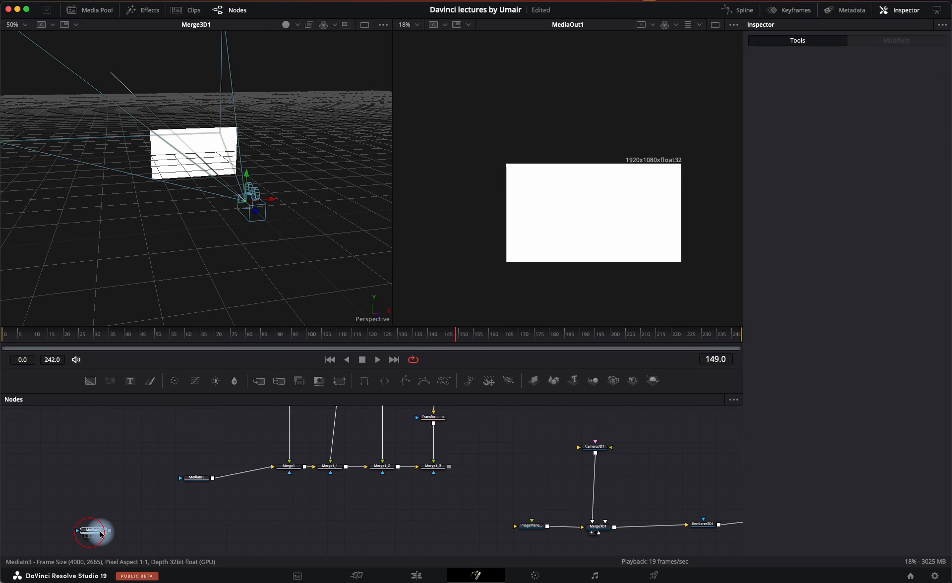
mouse_move(93, 529)
mouse_down()
mouse_move(544, 527)
mouse_move(533, 528)
mouse_up()
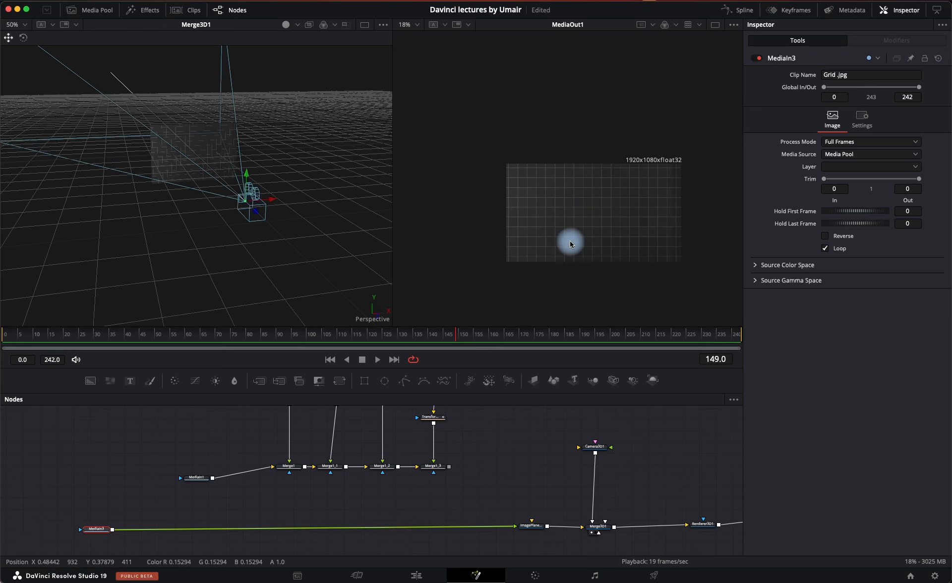
Scale the grid's ImagePlane3D1 to 1.005.
click(531, 525)
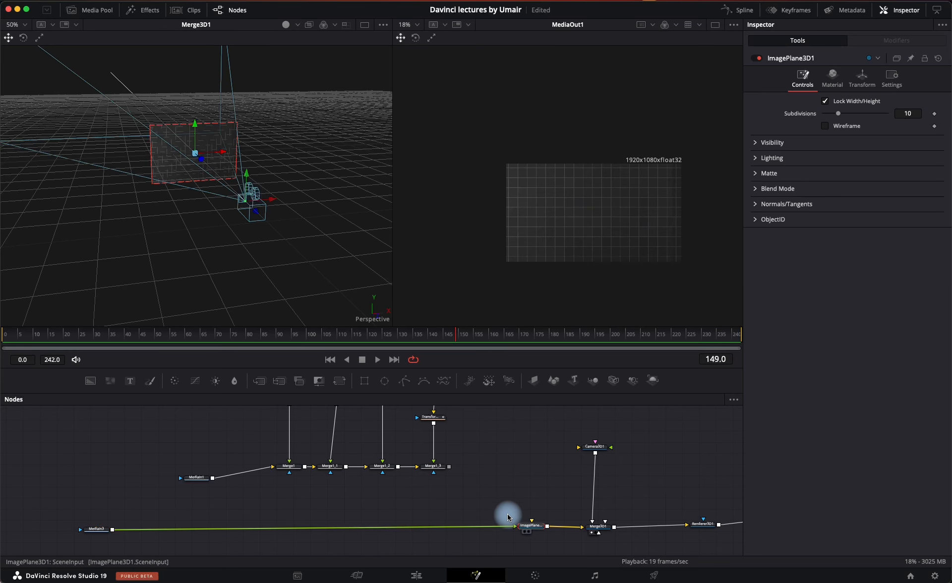
click(862, 77)
mouse_move(911, 262)
mouse_down()
mouse_move(877, 260)
mouse_move(819, 285)
mouse_move(882, 262)
mouse_move(911, 267)
mouse_up()
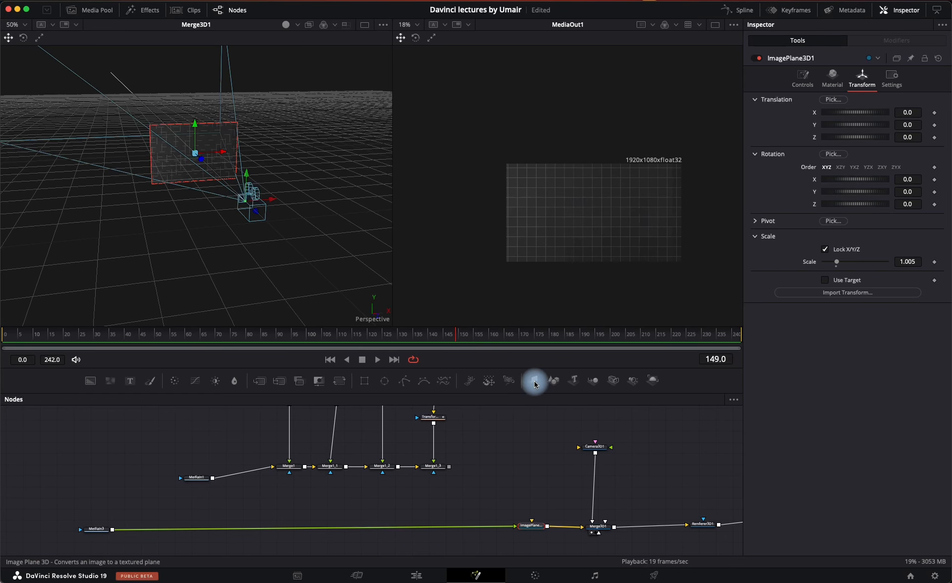
Add a second Image Plane 3D fed by Merge1_3 and connect its output to Merge3D1.
drag(534, 383, 534, 482)
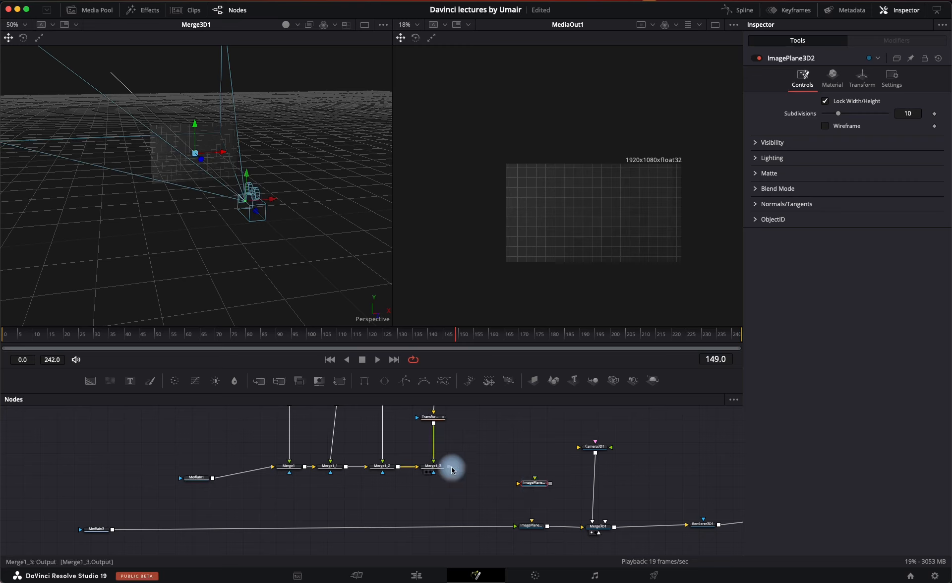
drag(451, 468, 597, 527)
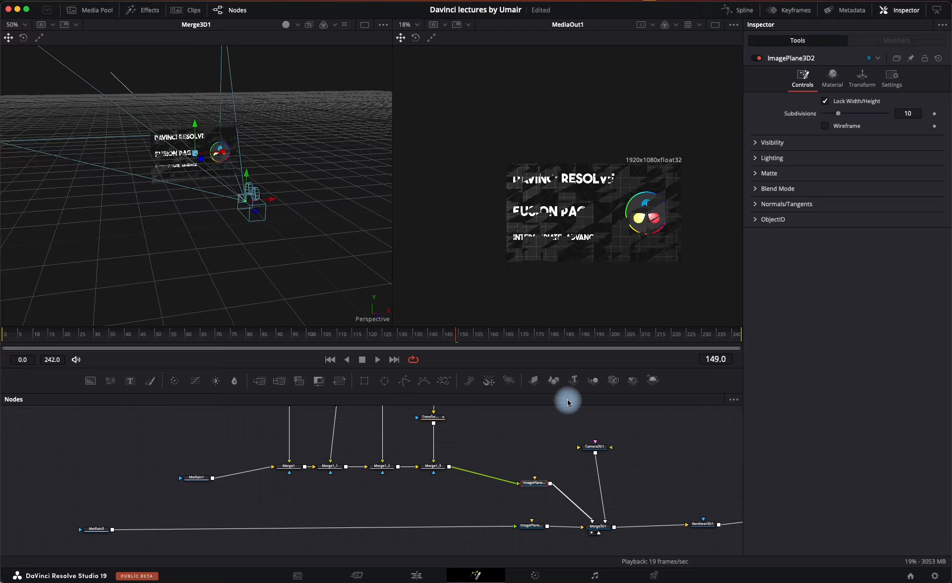
Shrink the text composite's image plane inside the grid's edges and move it forward about 0.074 in Z.
click(862, 79)
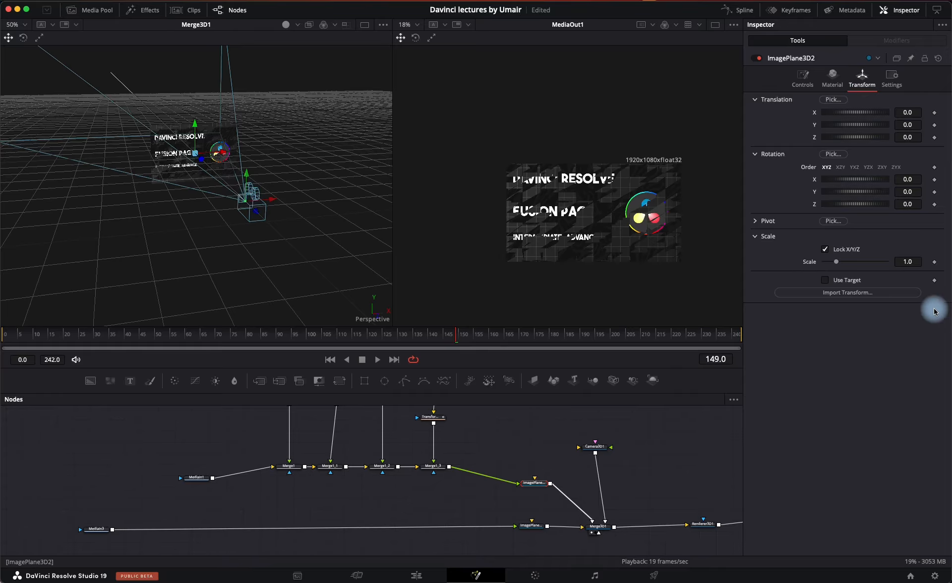
drag(907, 262, 886, 264)
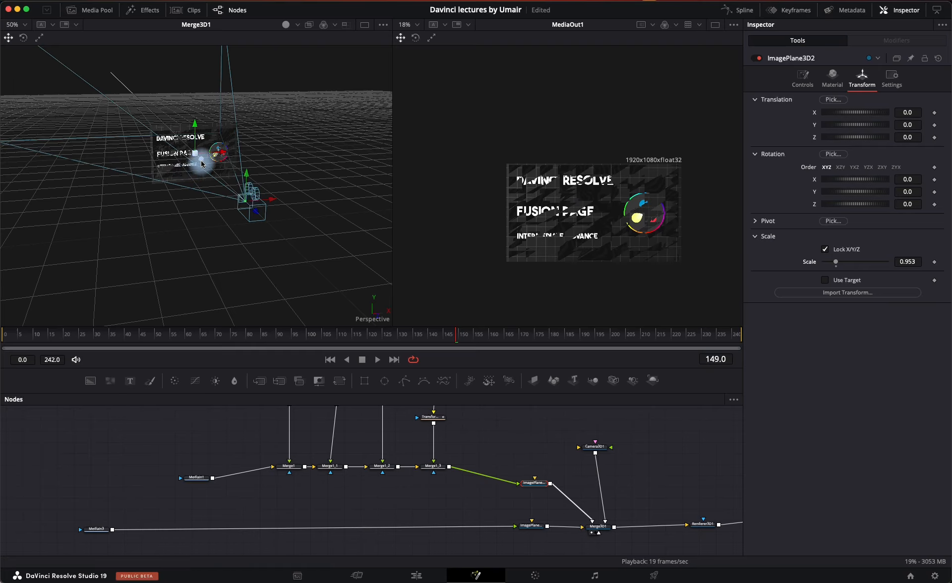
drag(202, 163, 204, 167)
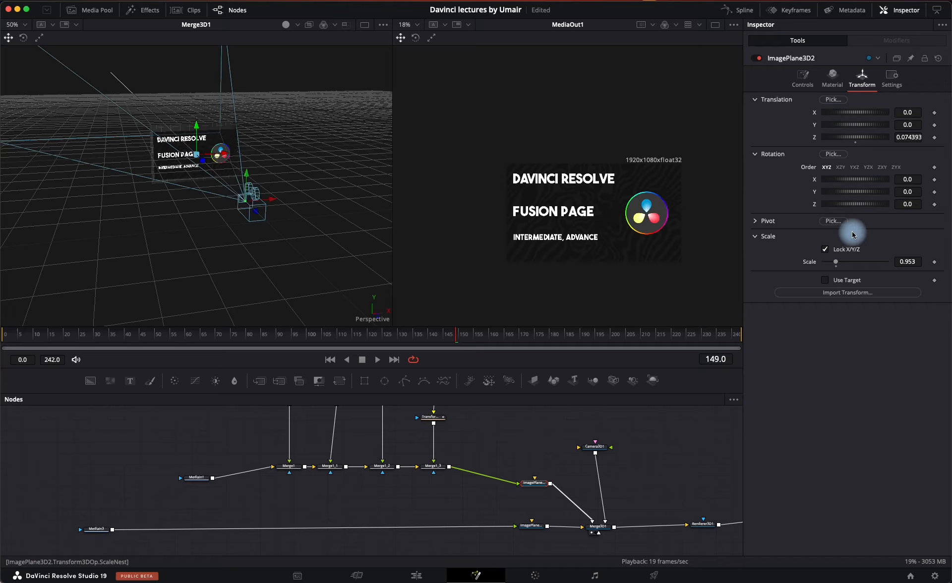
drag(909, 260, 855, 266)
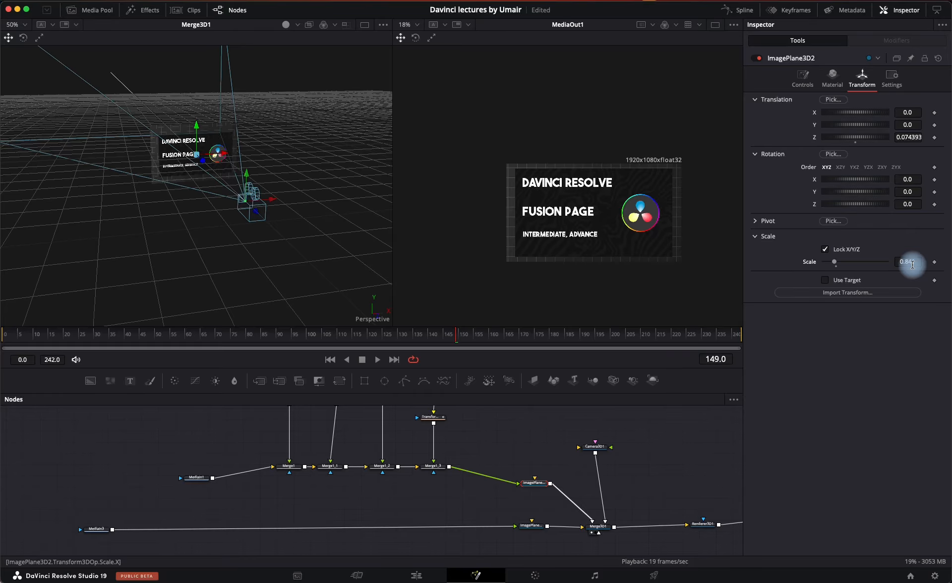
Insert a Bender 3D node between the grid's ImagePlane3D1 and Merge3D1.
drag(530, 526, 381, 528)
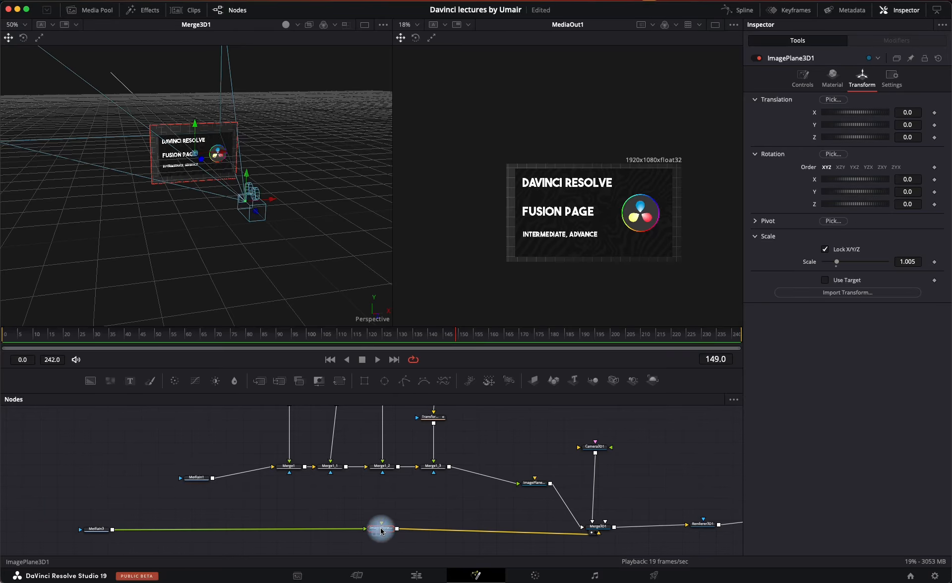
key(shift+space)
text(ben)
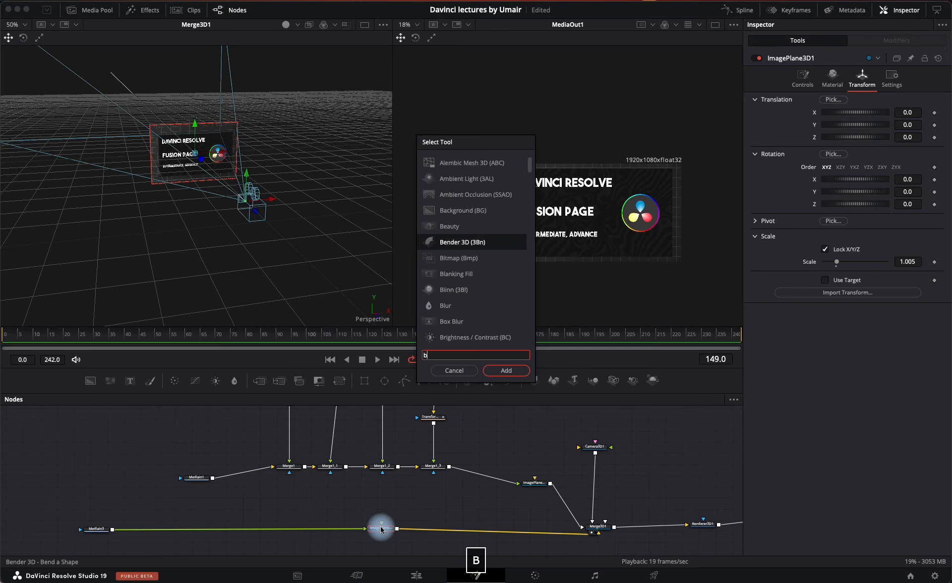
click(501, 366)
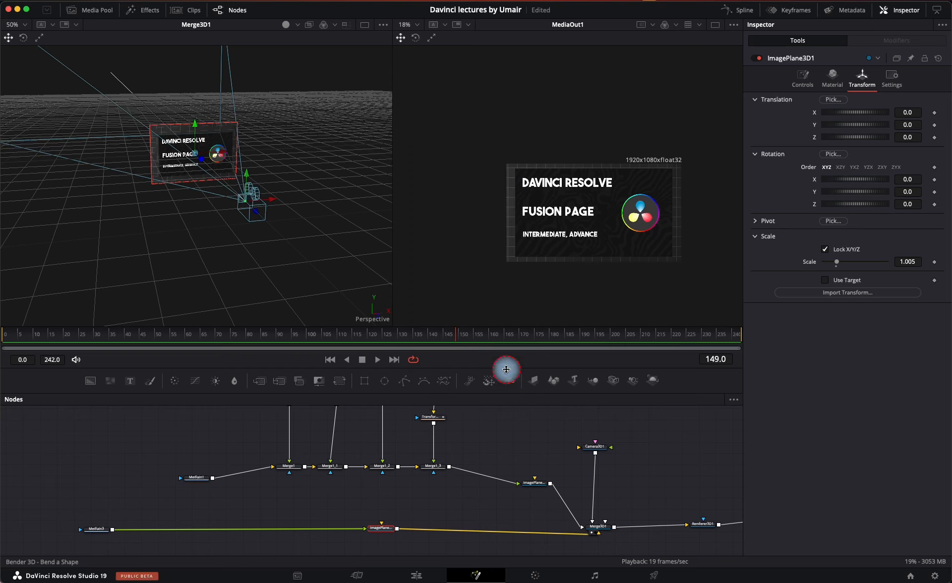
drag(410, 539, 443, 529)
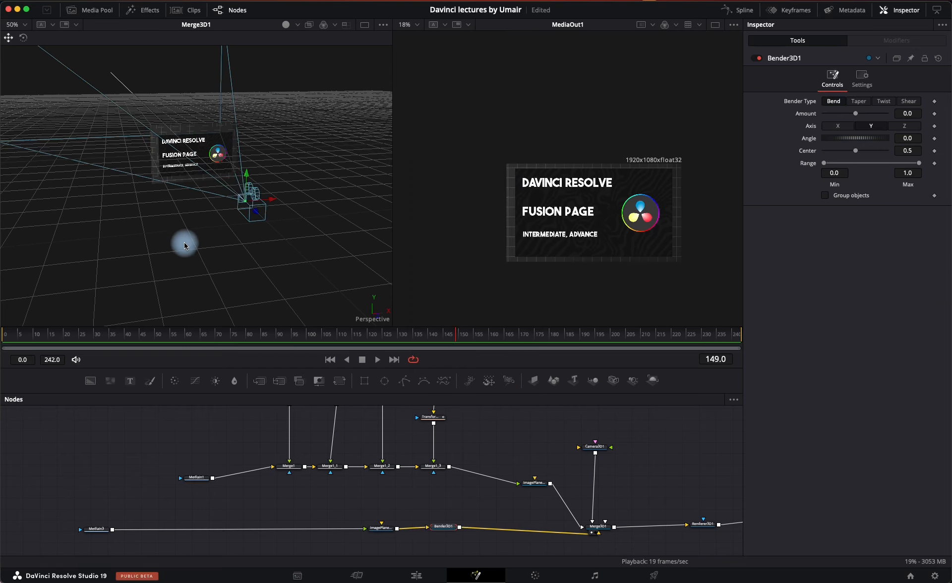
Bend the grid plane around the Y axis with a Bender3D1 amount of 0.328.
drag(185, 212, 234, 203)
scroll(208, 193, up, 4)
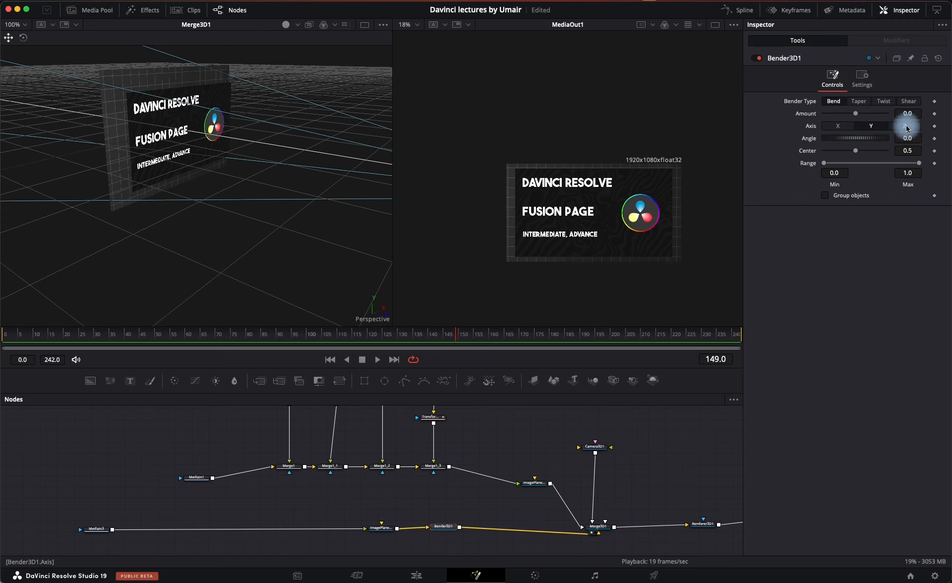
drag(907, 112, 941, 114)
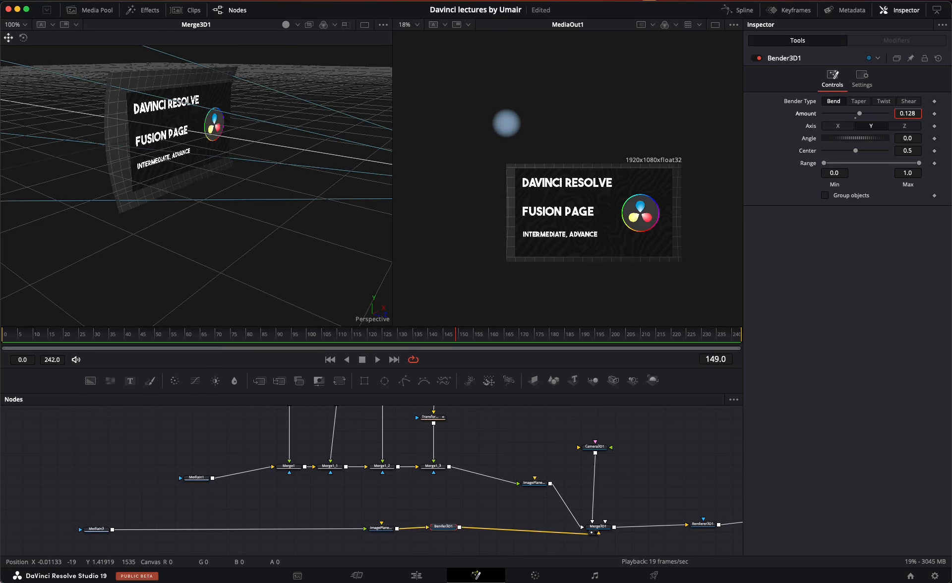
drag(506, 123, 588, 212)
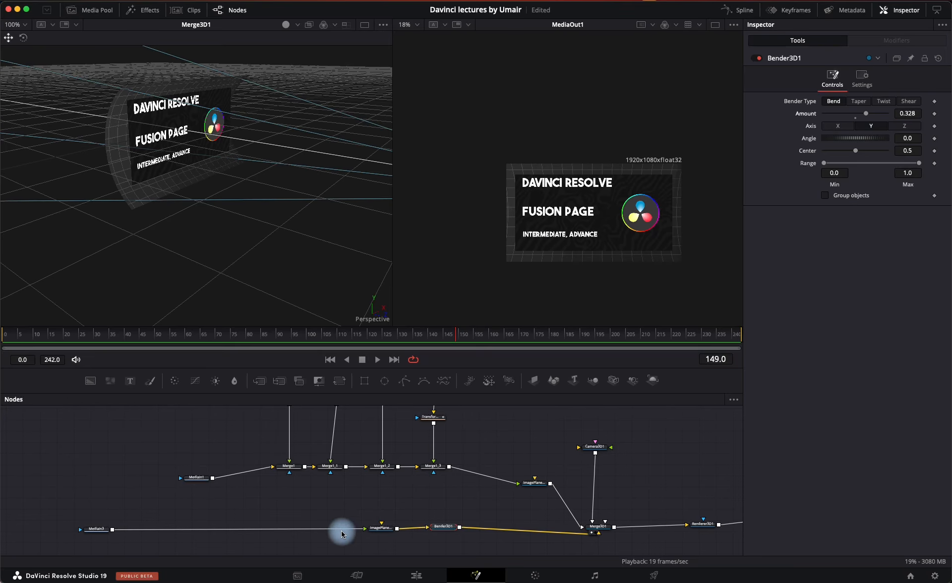
Reposition the ImagePlane3D1 node between MediaIn3 and Bender3D1 in the node graph.
drag(381, 528, 278, 529)
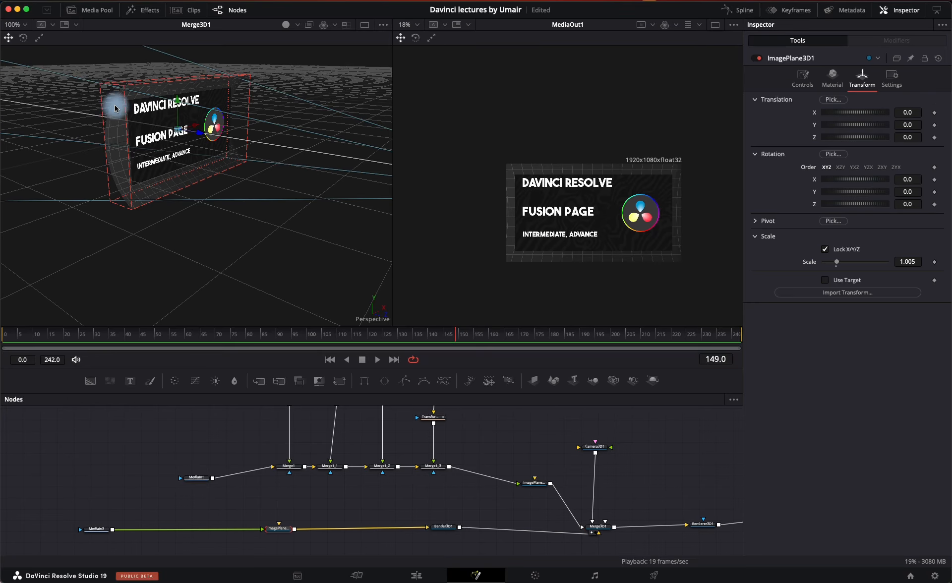
click(227, 510)
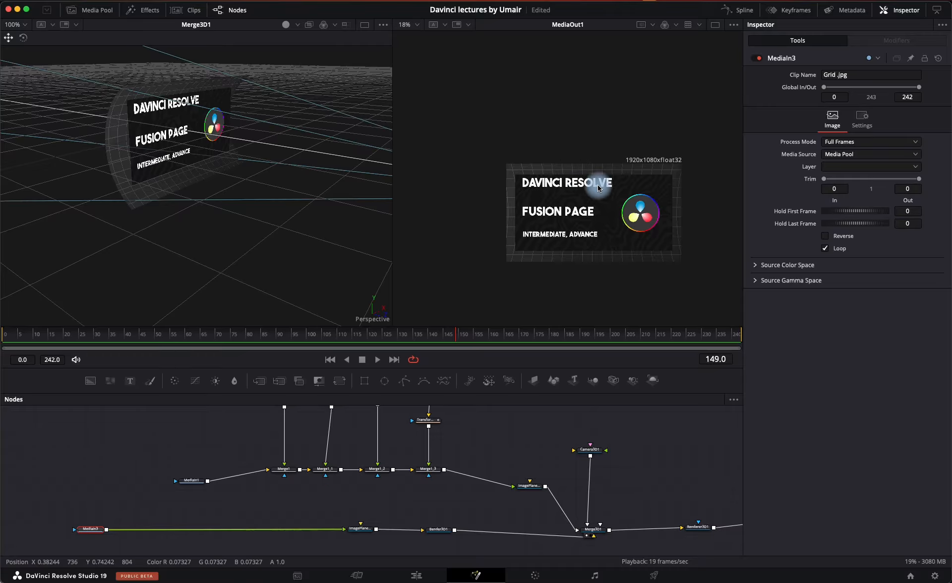
Add a Glow node after Text_2 with a Glow Size of 48.8 and a Glow of 0.646.
scroll(268, 513, up, 5)
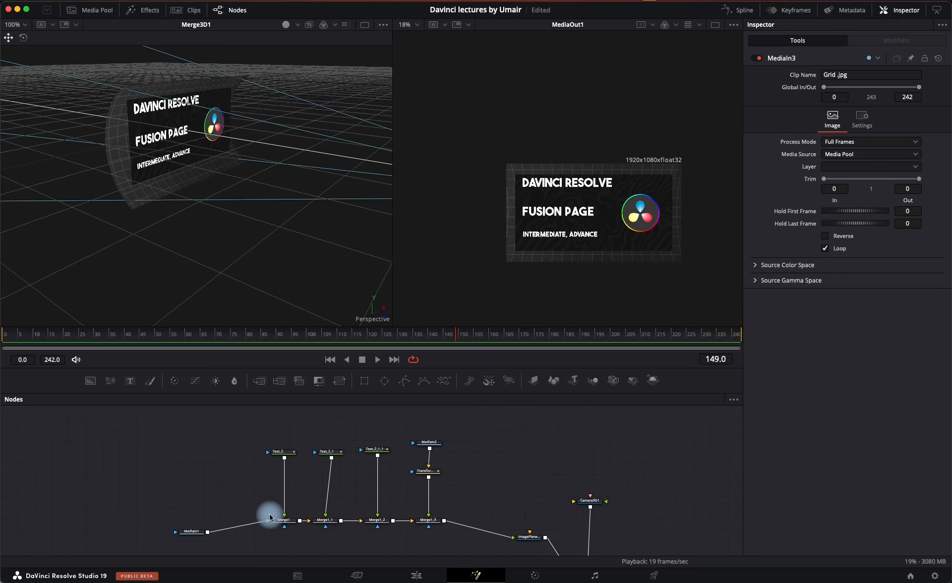
click(283, 453)
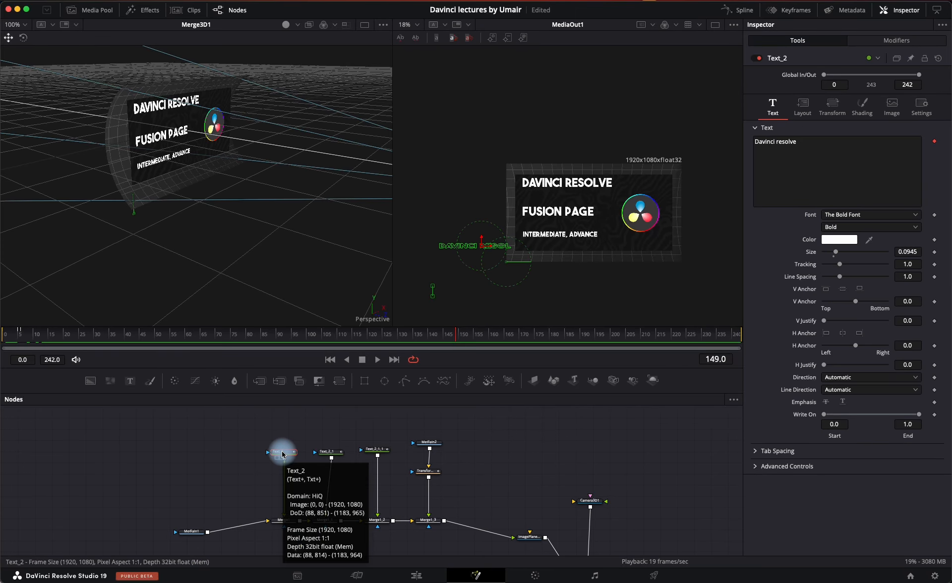
key(shift+space)
text(glow)
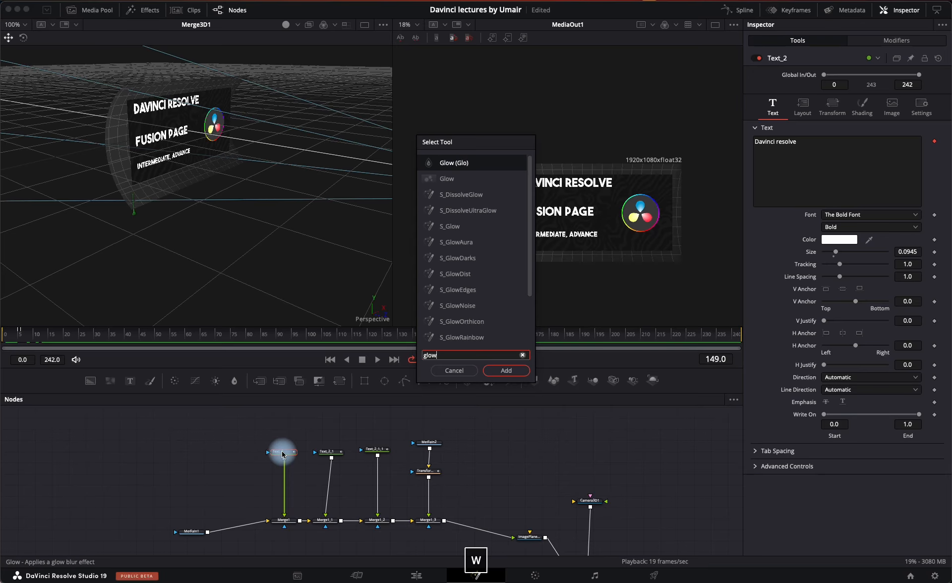
click(505, 370)
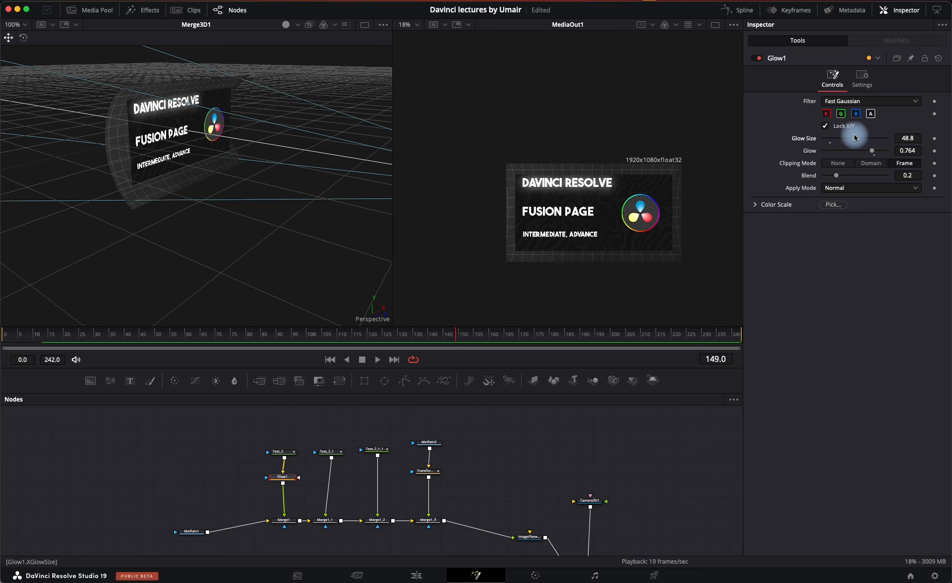
drag(873, 150, 859, 150)
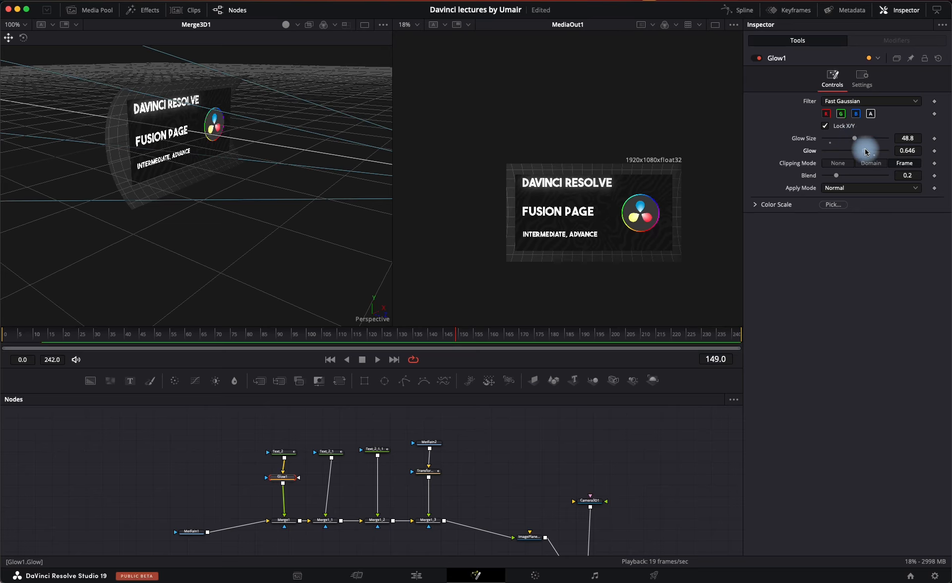
Scrub and play the composition from the start to review the glowing title animation.
drag(62, 334, 1, 338)
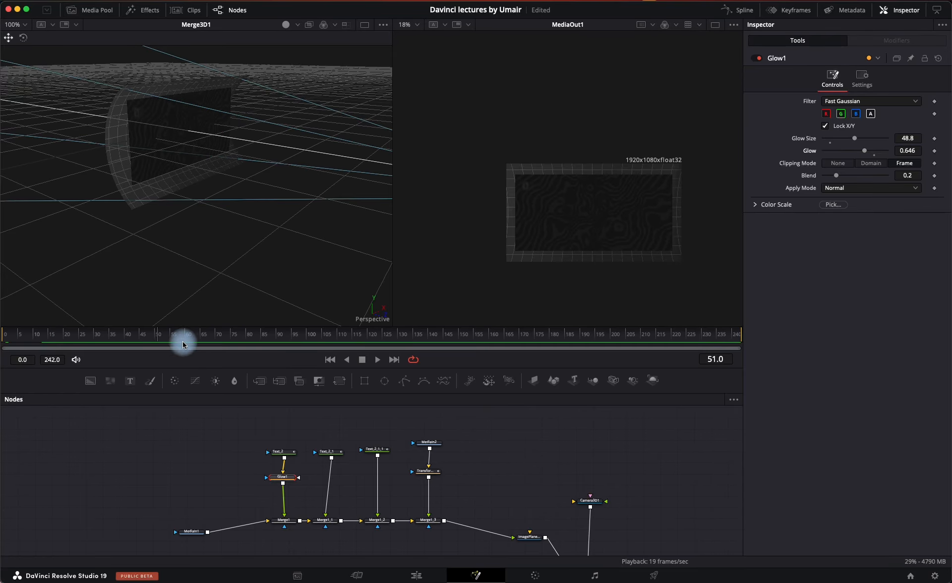
drag(183, 345, 504, 339)
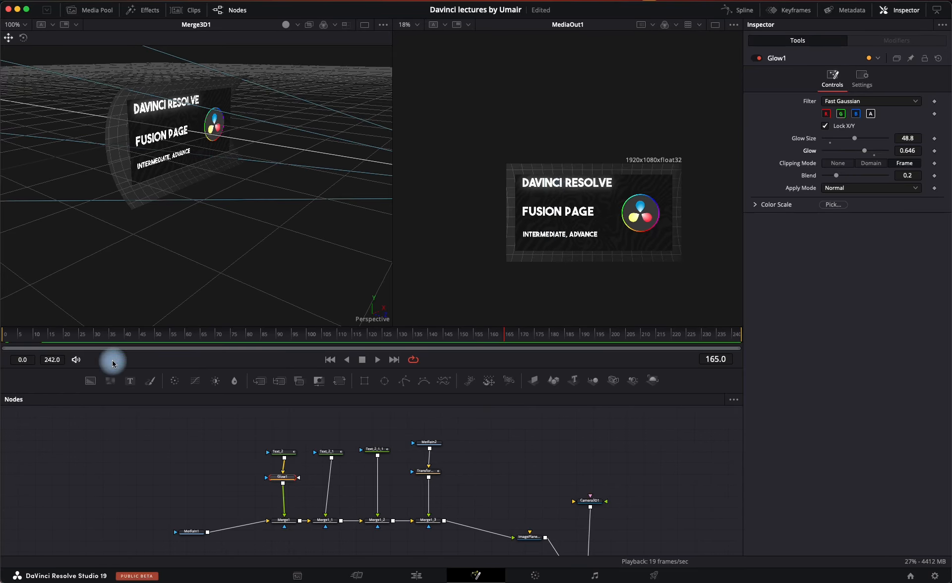
drag(110, 339, 2, 337)
key(space)
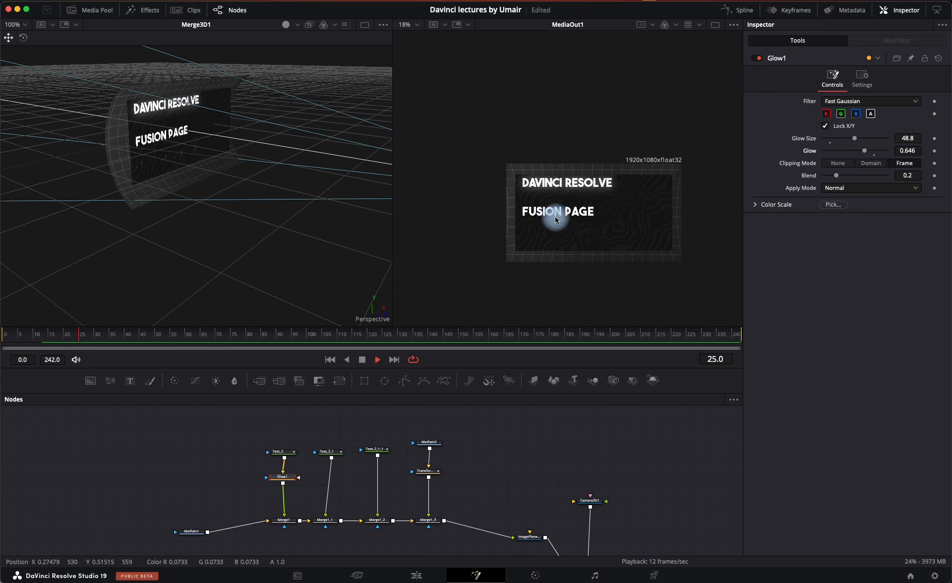
key(space)
Nudge the Davinci resolve text of Text_2 slightly down and play the animation to check it.
click(278, 451)
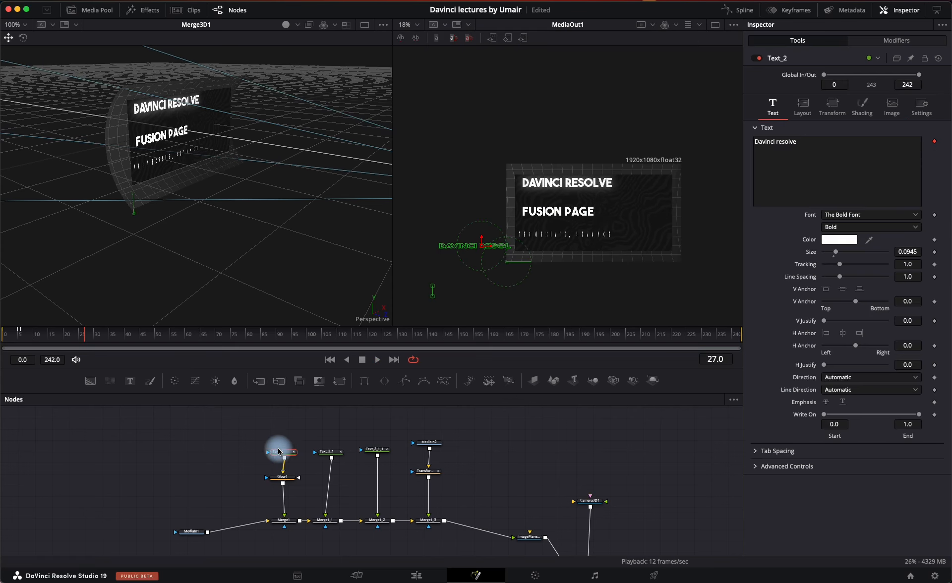
click(481, 240)
click(138, 347)
key(space)
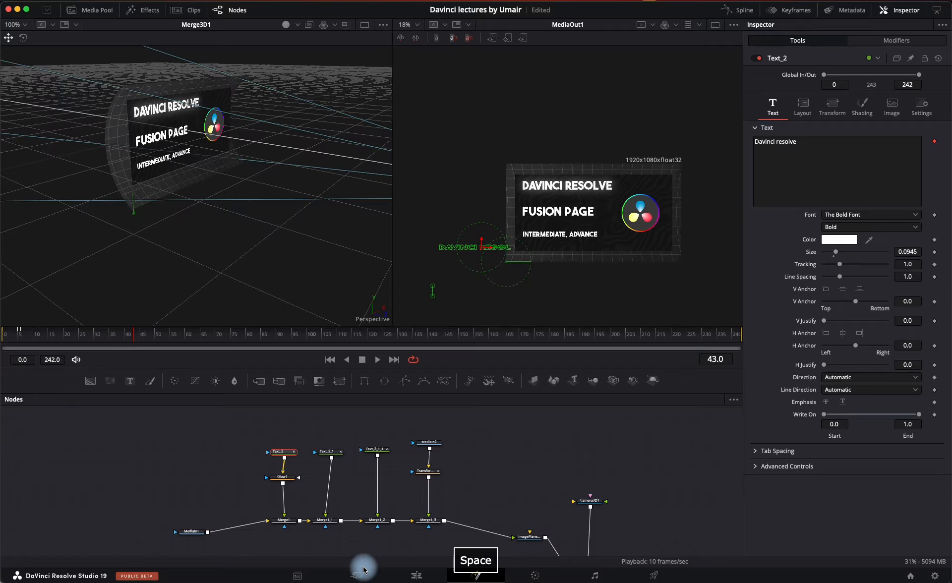
Copy Glow1 and insert a duplicate after each of Text_2_1, Text_2_1_1 and the logo's Transform1.
click(290, 477)
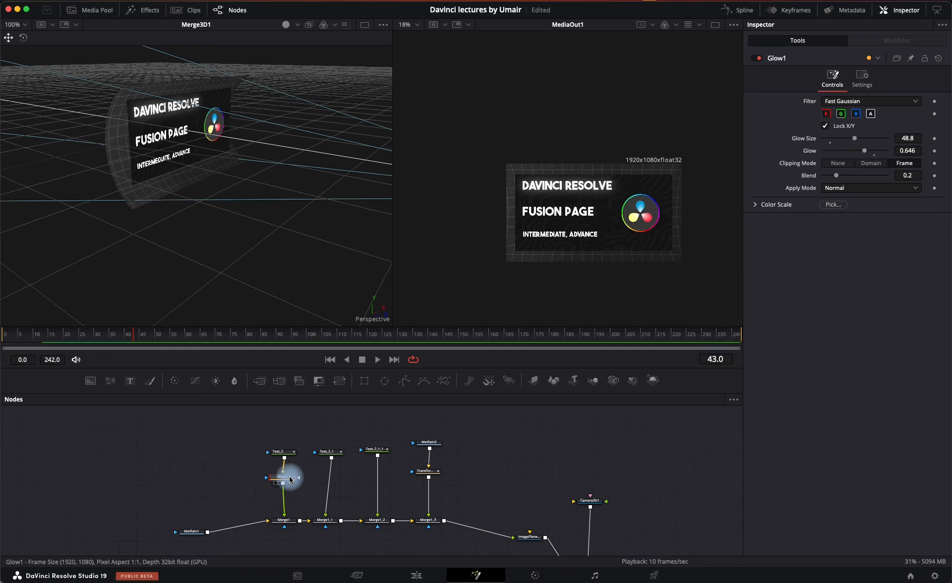
key(super+c)
click(327, 453)
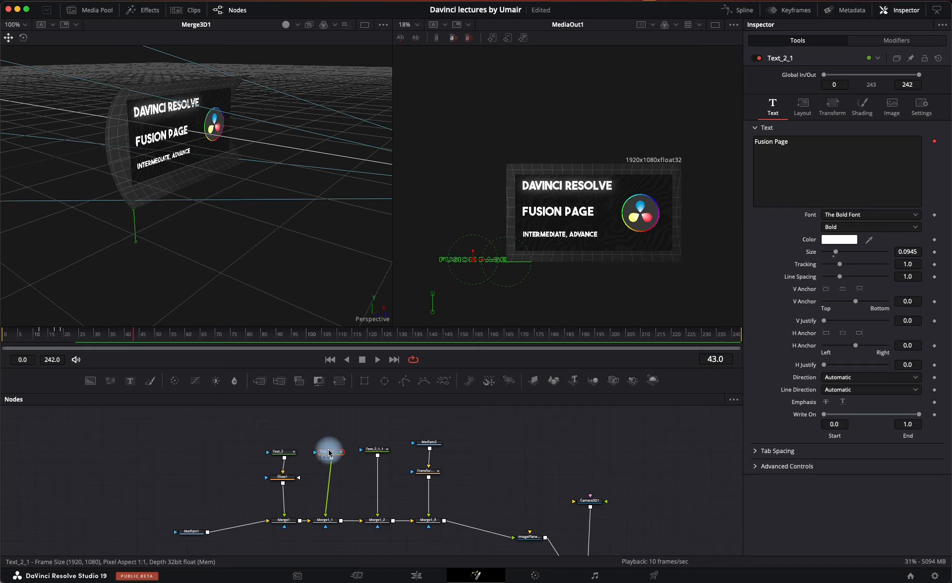
key(super+v)
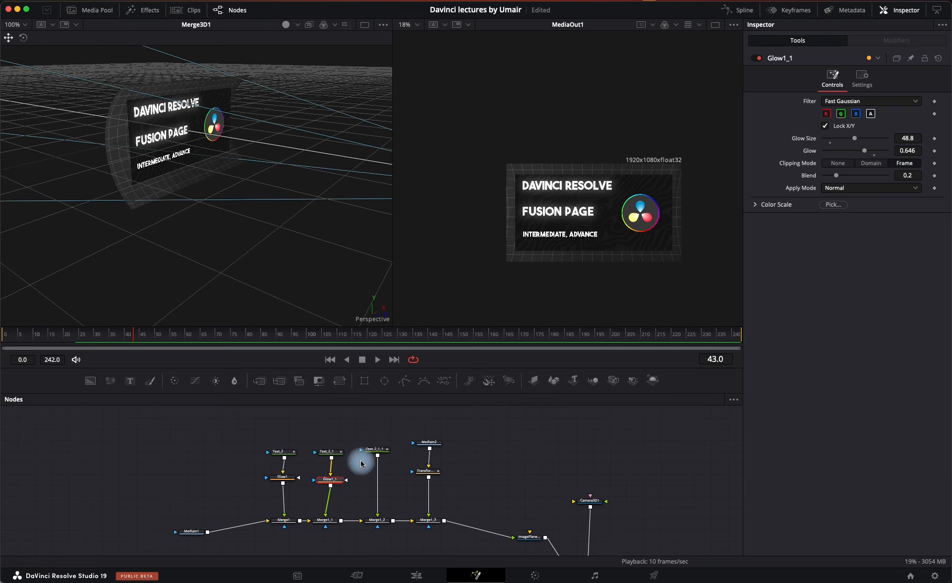
click(378, 450)
key(super+v)
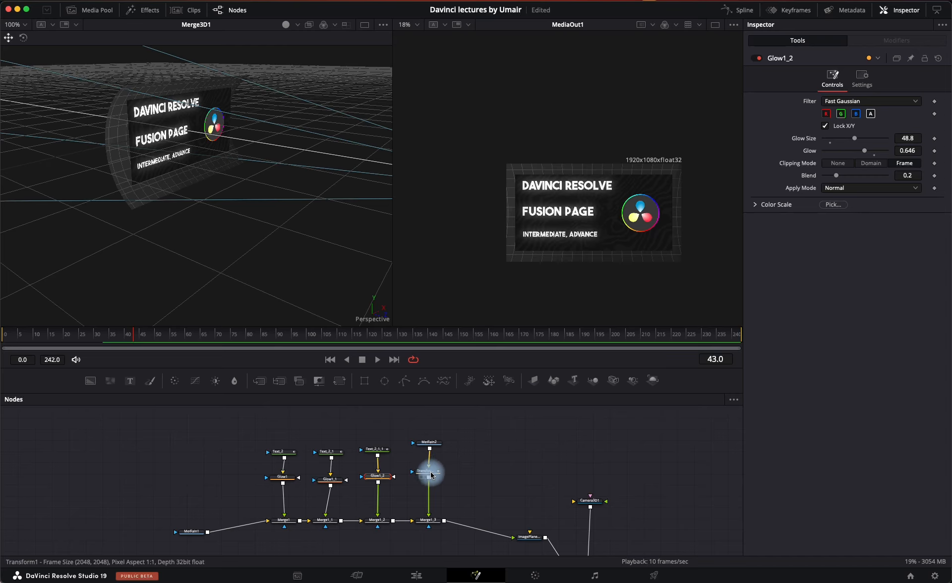
click(430, 474)
key(super+v)
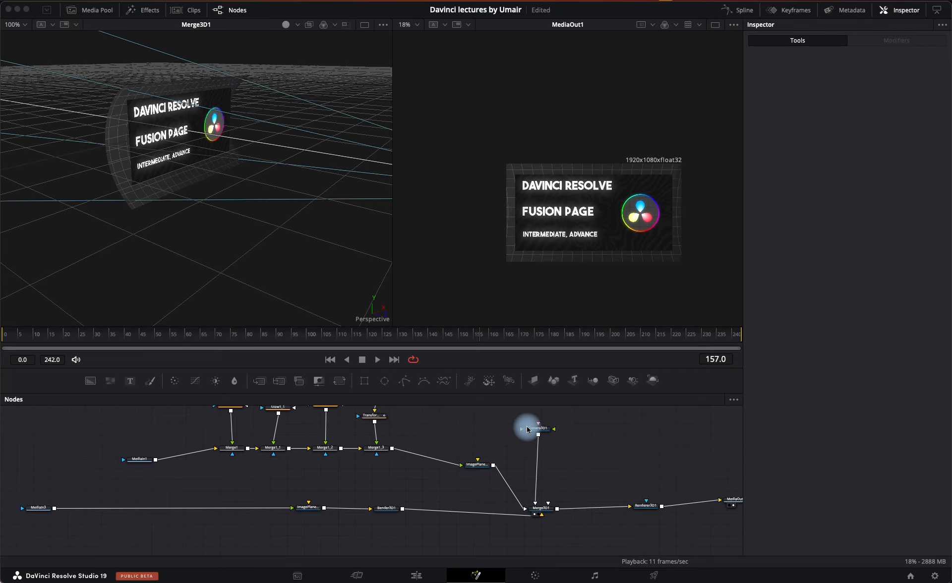
Keyframe Camera3D1's X, Y and Z translation and rotation at frame 157.
click(537, 429)
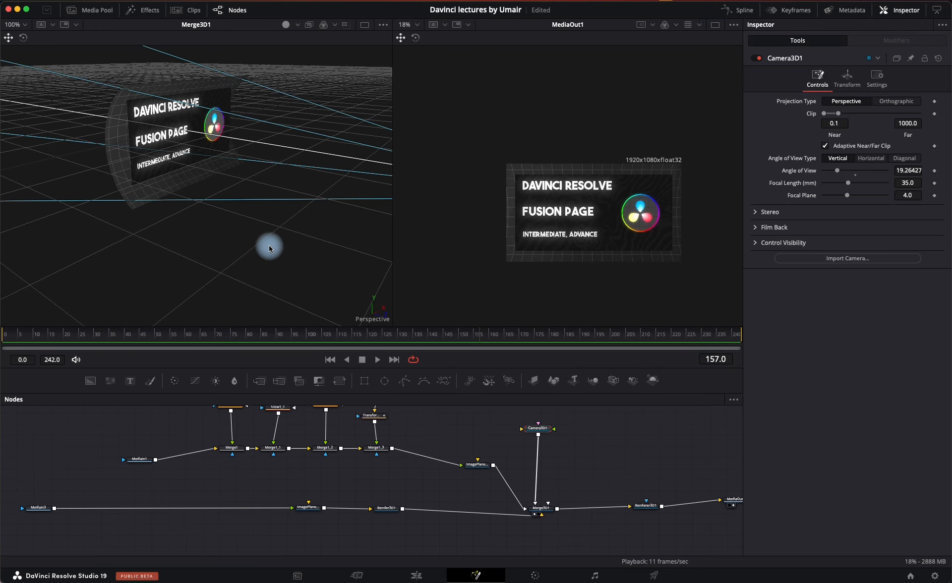
scroll(255, 223, down, 4)
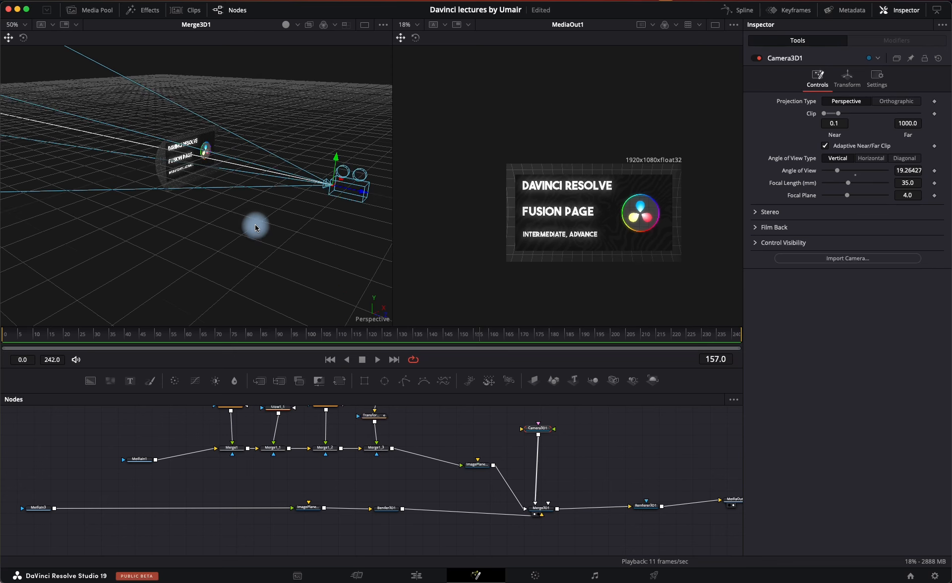
mouse_move(279, 230)
mouse_down()
mouse_move(157, 216)
mouse_move(182, 199)
mouse_move(196, 212)
mouse_move(268, 200)
mouse_move(282, 211)
mouse_up()
scroll(183, 197, up, 4)
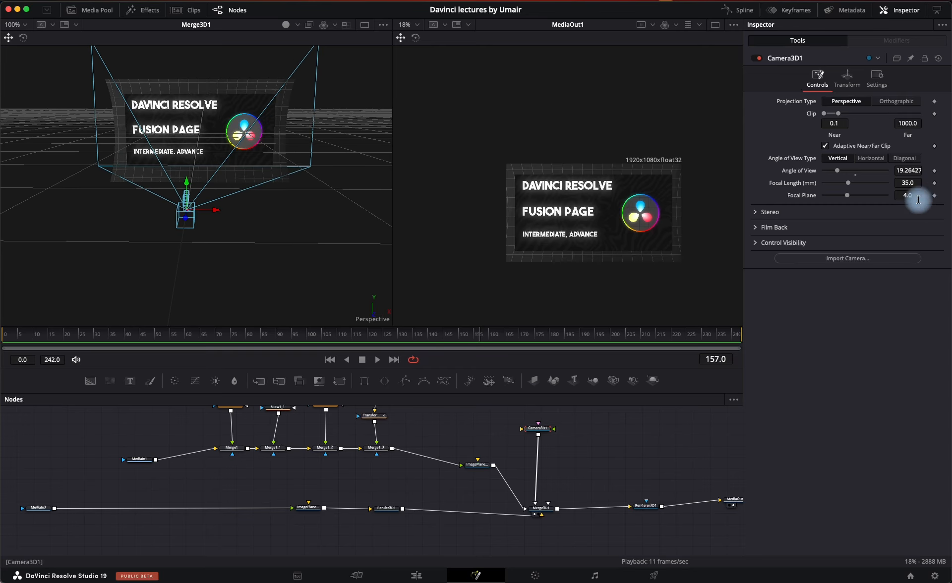
click(568, 450)
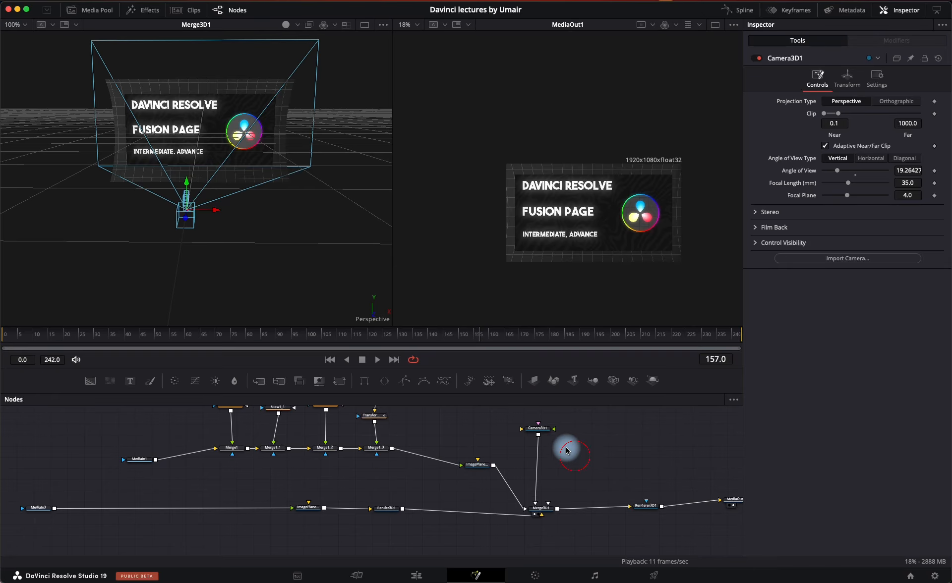
click(538, 428)
click(849, 80)
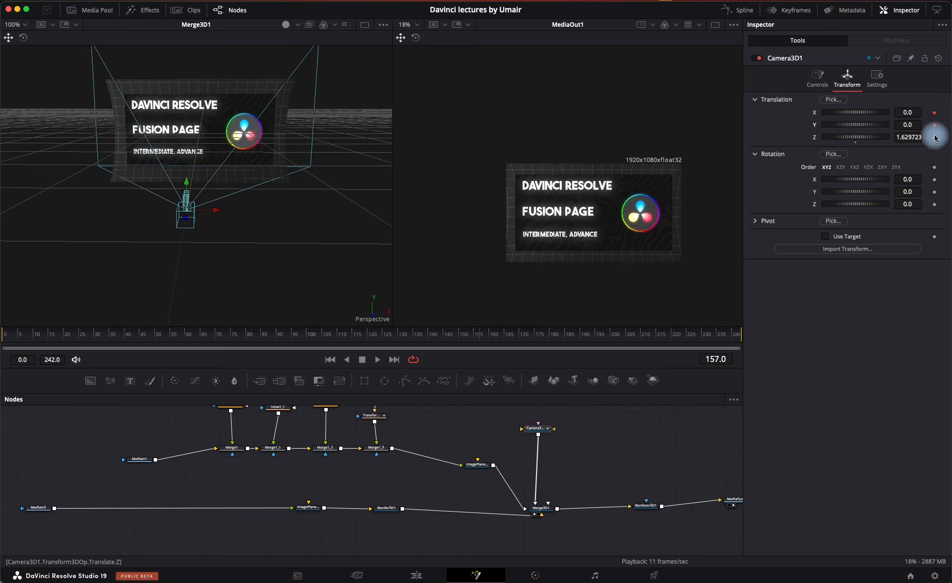
click(934, 180)
click(935, 190)
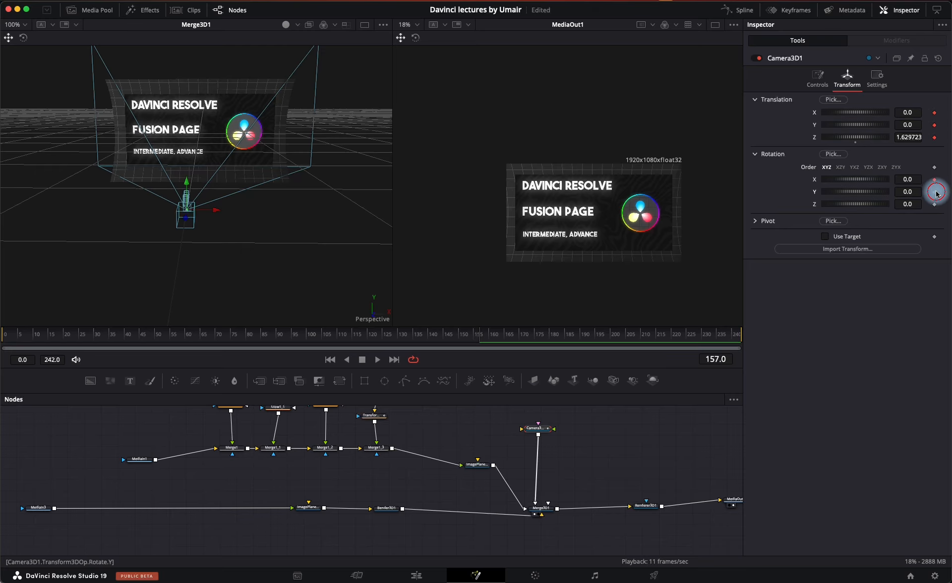
click(934, 204)
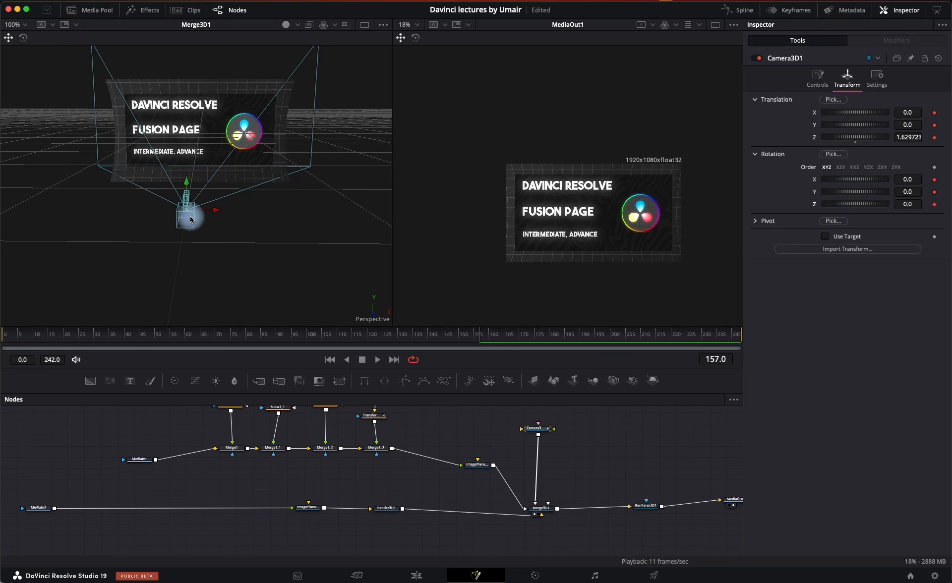
Shift Camera3D1 to about X -0.211 and Y 0.126, and rotate it to X -4.1 and Y -7.1.
drag(215, 214, 81, 119)
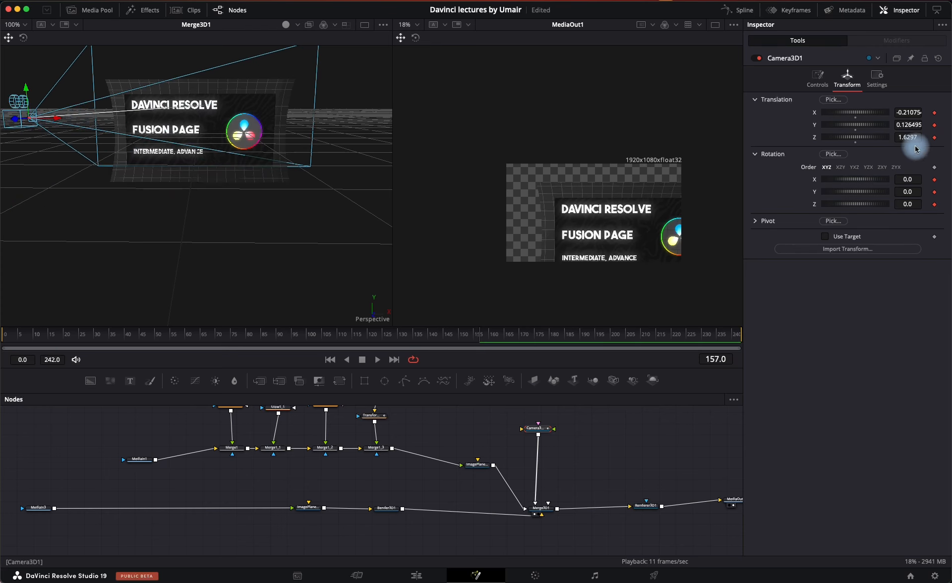
drag(907, 190, 889, 223)
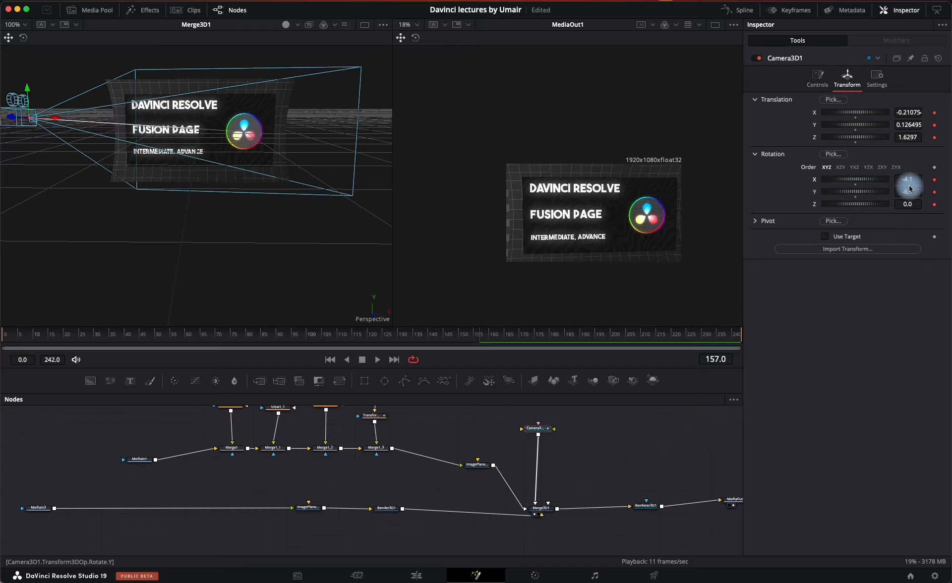
drag(908, 190, 901, 191)
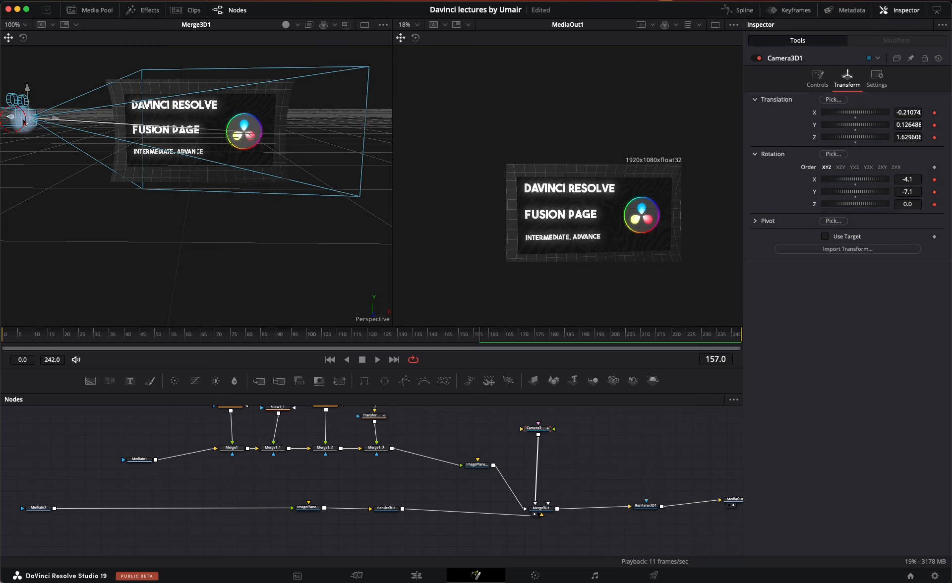
drag(23, 122, 243, 125)
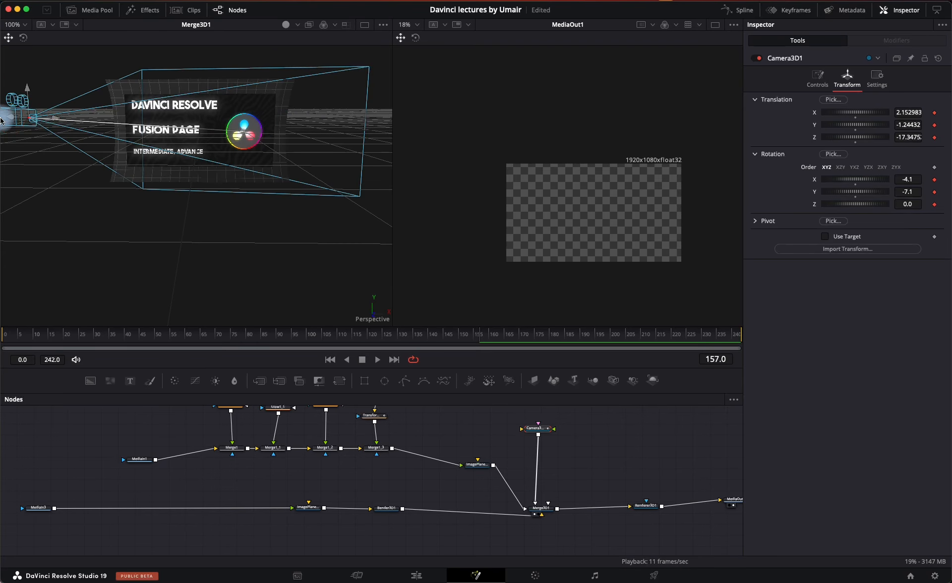
drag(2, 121, 142, 143)
key(super+z)
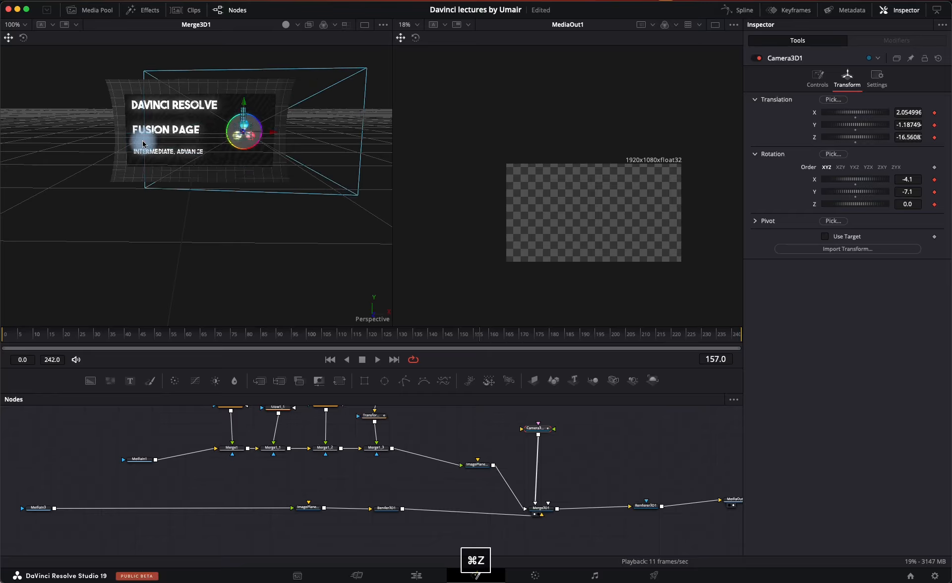
key(super+z)
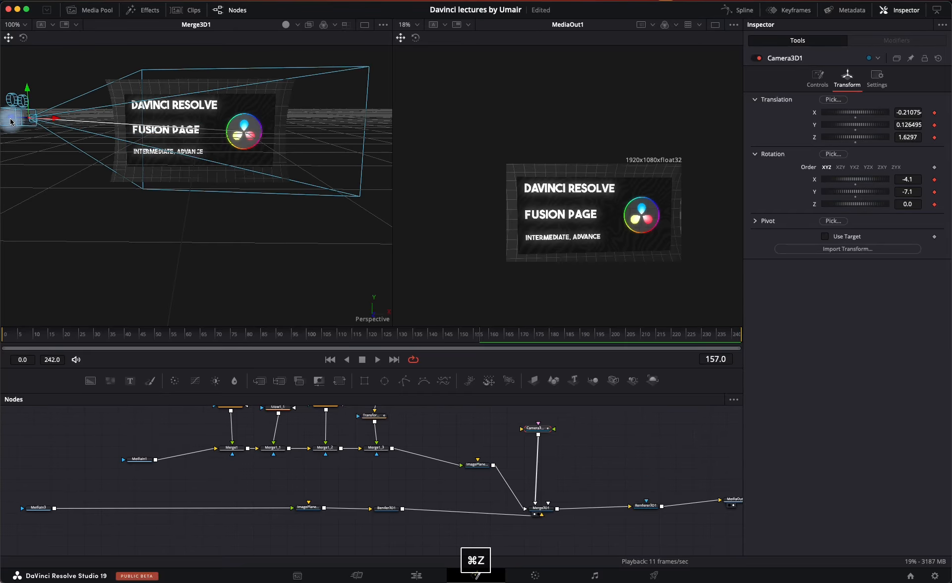
Move Camera3D1 closer to the title at about X -0.201, Y 0.121, Z 1.030, with rotation X -1.1 and Y -2.4.
drag(35, 124, 49, 124)
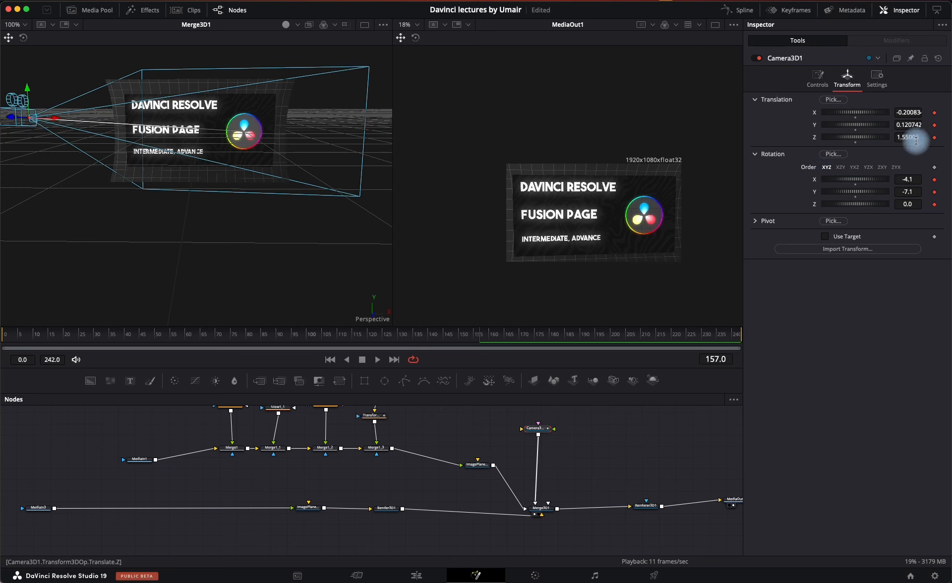
drag(908, 137, 420, 140)
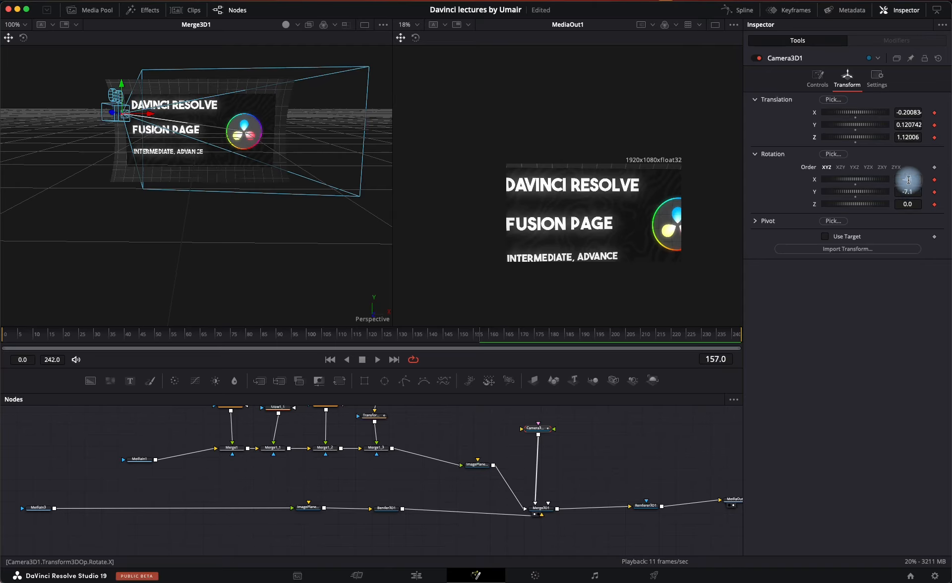
drag(909, 179, 463, 192)
drag(907, 179, 907, 180)
drag(909, 179, 905, 181)
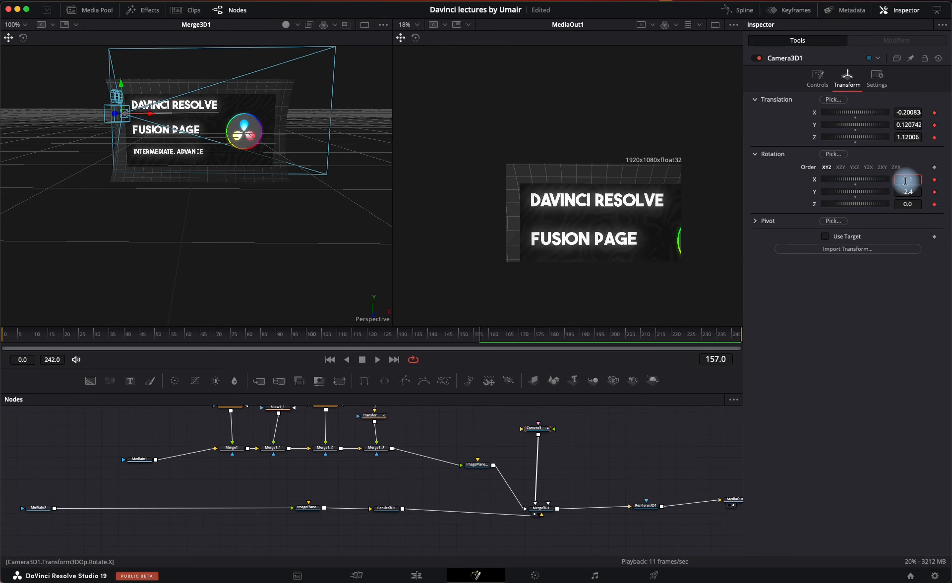
mouse_move(914, 145)
mouse_down()
mouse_move(915, 135)
mouse_move(913, 144)
mouse_move(897, 144)
mouse_move(905, 144)
mouse_up()
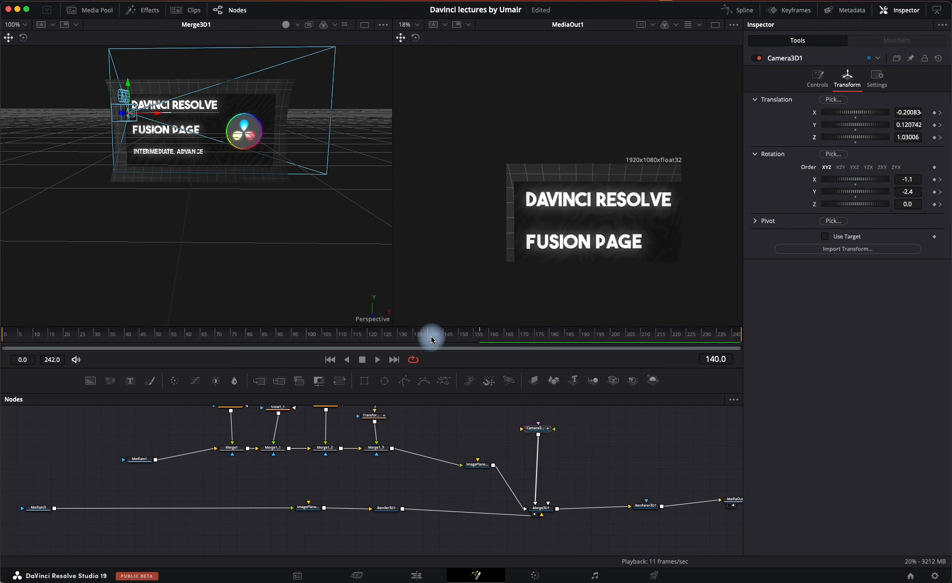
Move all of Camera3D1's translation and rotation keyframes from frame 157 to frame 0.
click(1, 331)
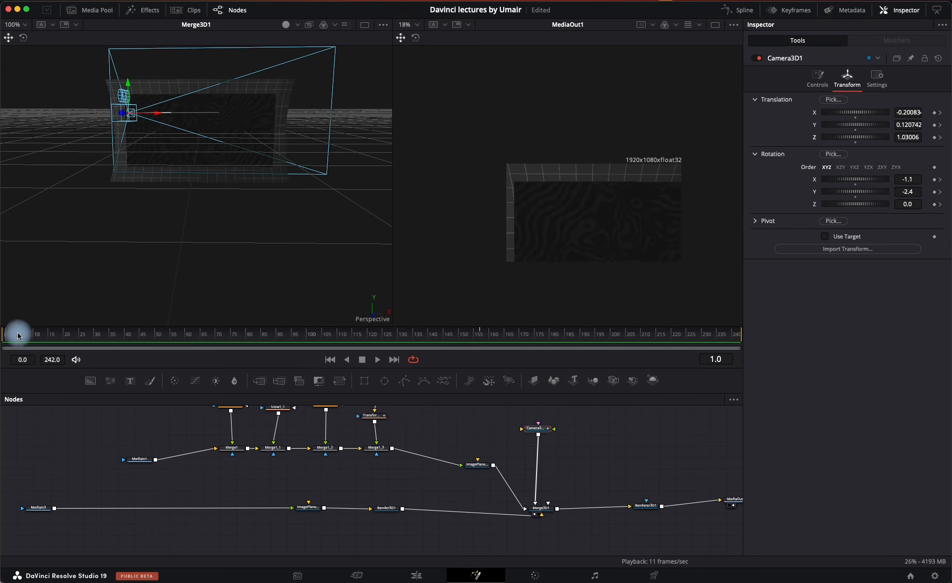
drag(17, 336, 443, 370)
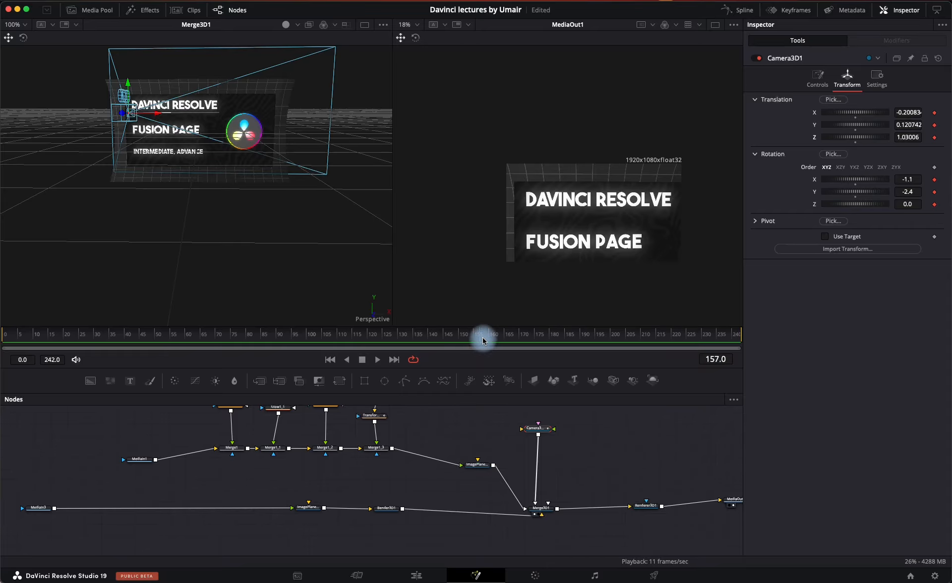
click(798, 11)
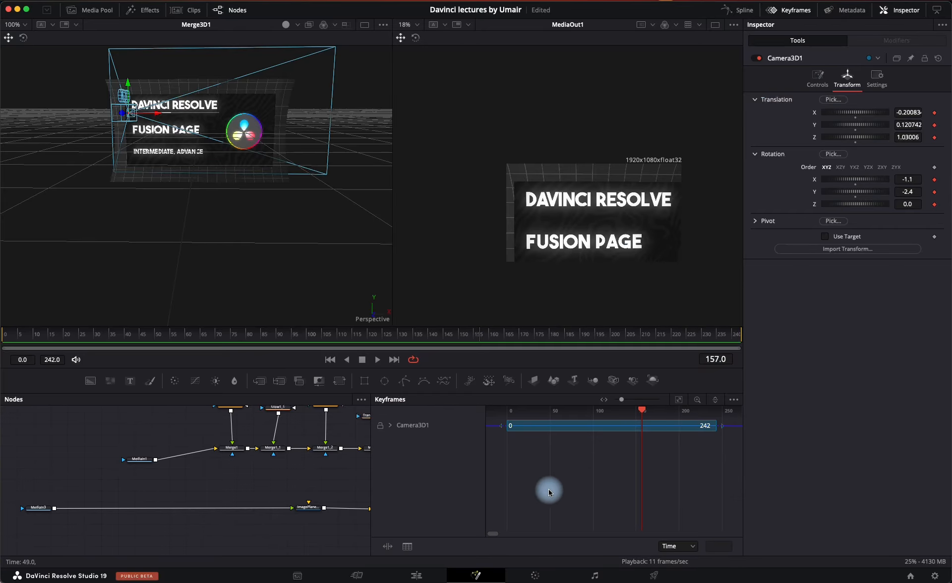
click(392, 425)
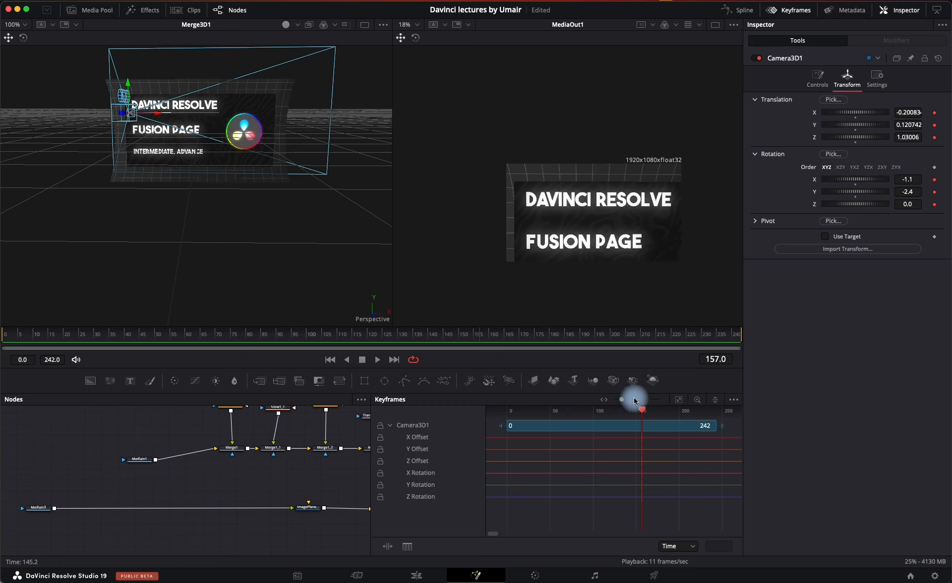
drag(632, 410, 612, 410)
drag(651, 506, 547, 443)
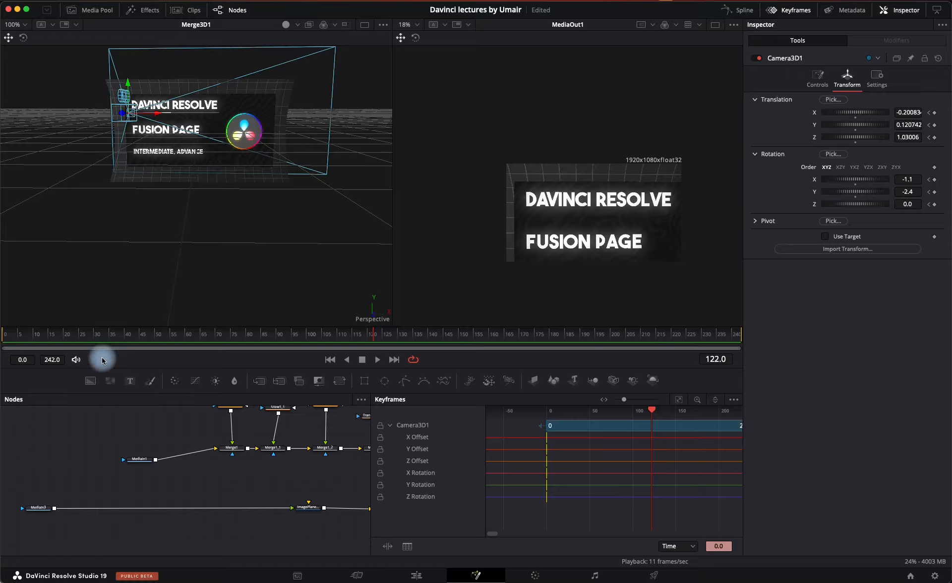
Keyframe Camera3D1 at frame 125 with its translation at about X 0.132 and Y 0.118.
drag(106, 335, 1, 335)
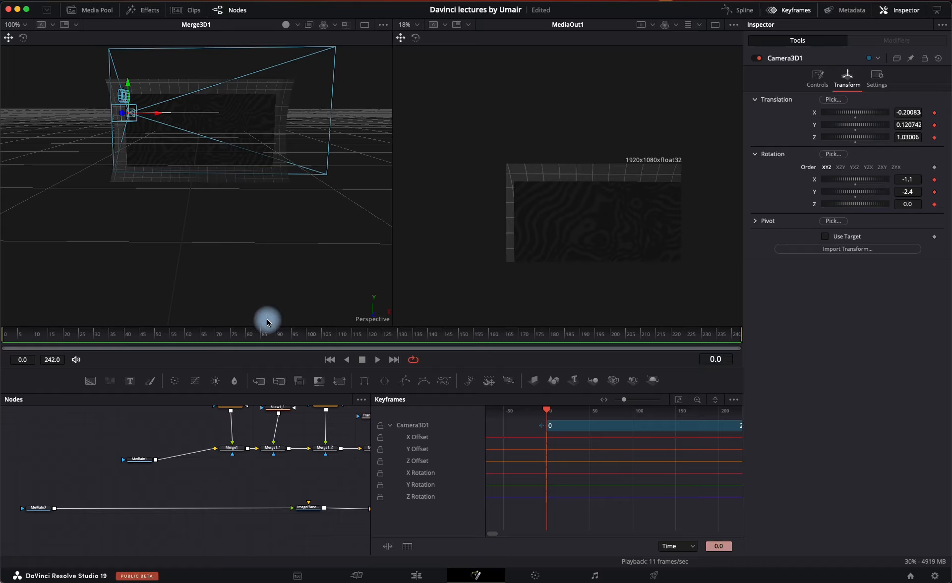
drag(158, 328, 744, 340)
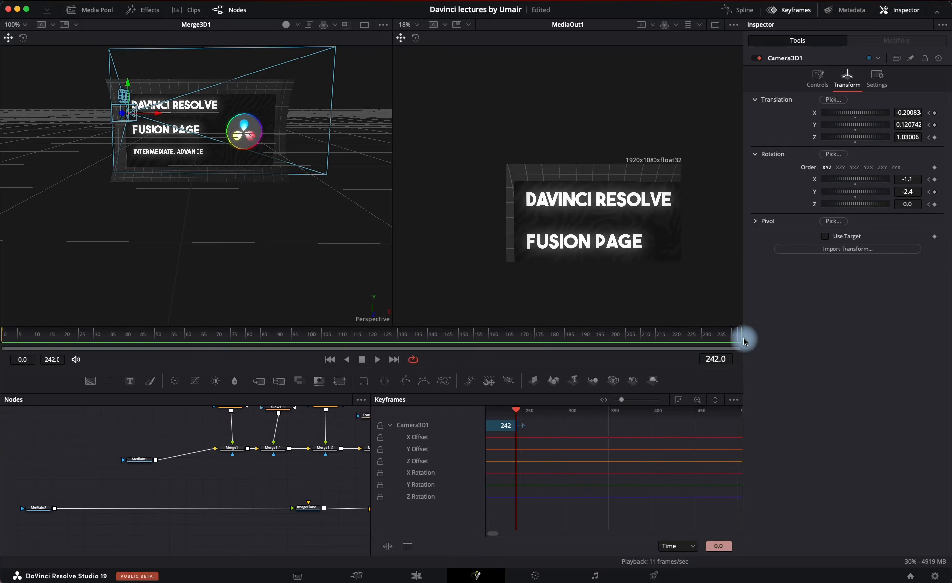
drag(668, 341, 388, 346)
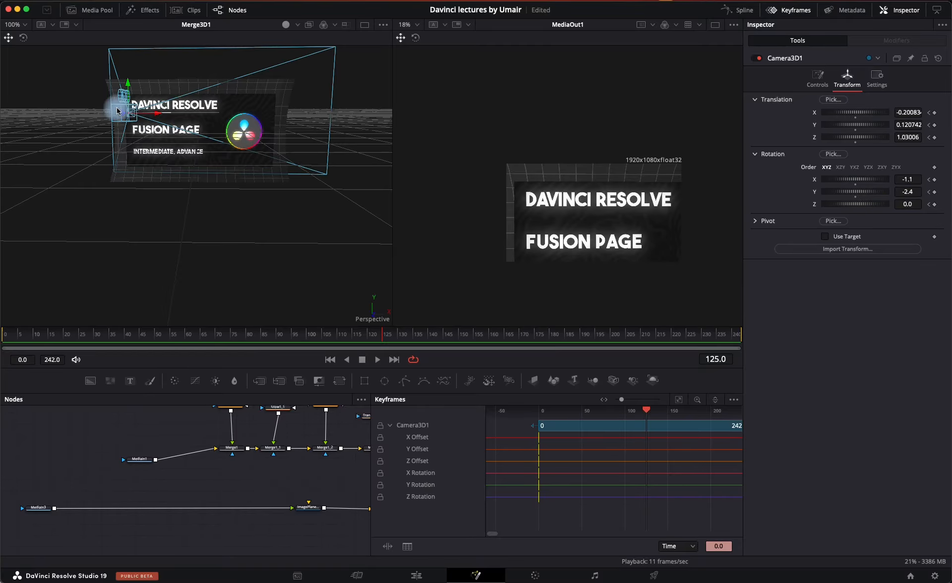
key(super+z)
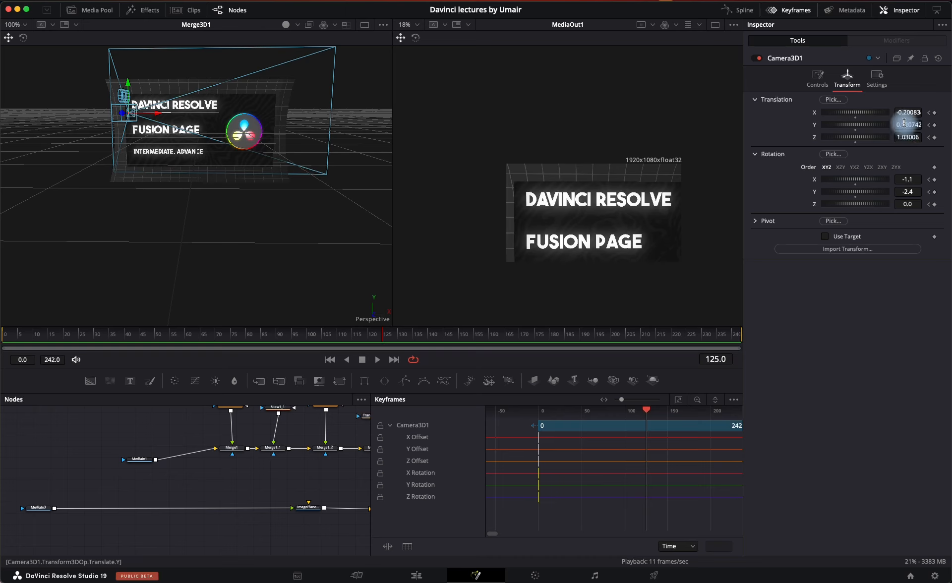
drag(903, 124, 424, 139)
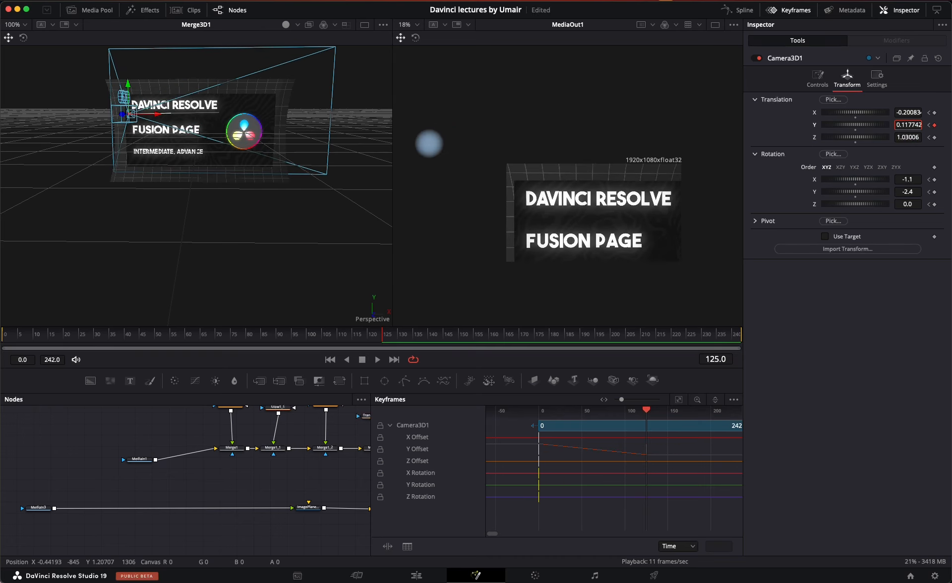
drag(909, 110, 605, 123)
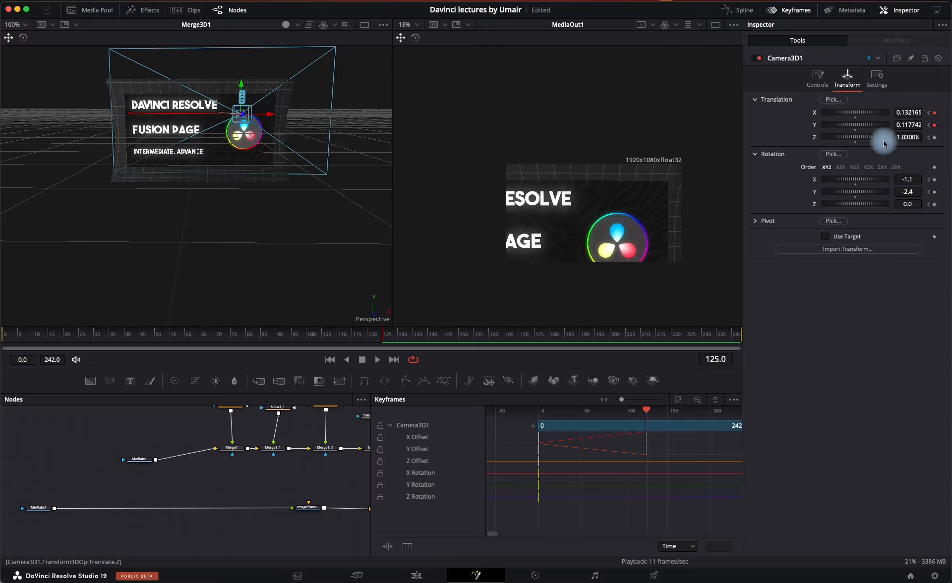
Pull Camera3D1 back to about Z 1.600 at frame 125 and rotate it to X -4.6 and Y 4.7.
drag(908, 191, 950, 192)
drag(534, 193, 511, 196)
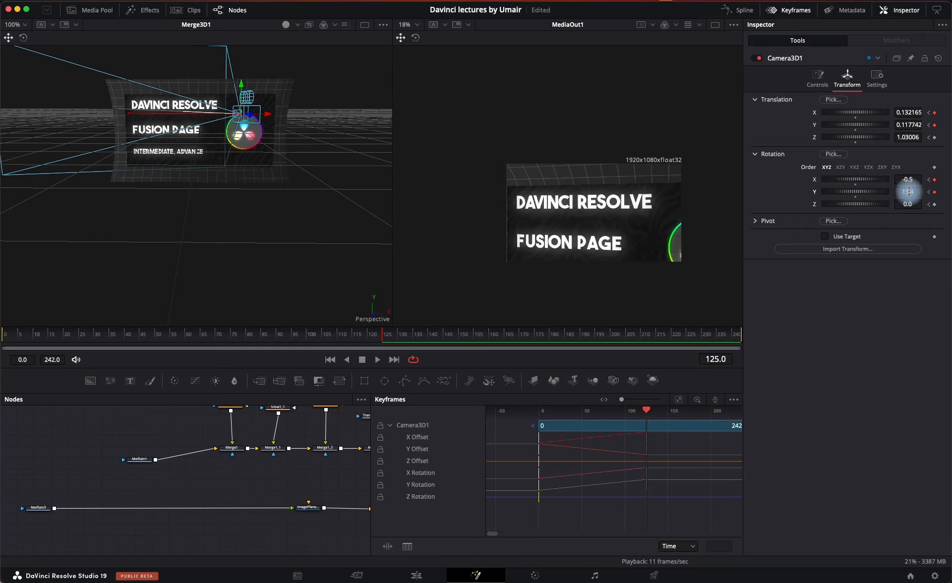
mouse_move(909, 135)
mouse_down()
mouse_move(895, 139)
mouse_move(949, 140)
mouse_move(484, 145)
mouse_move(900, 141)
mouse_up()
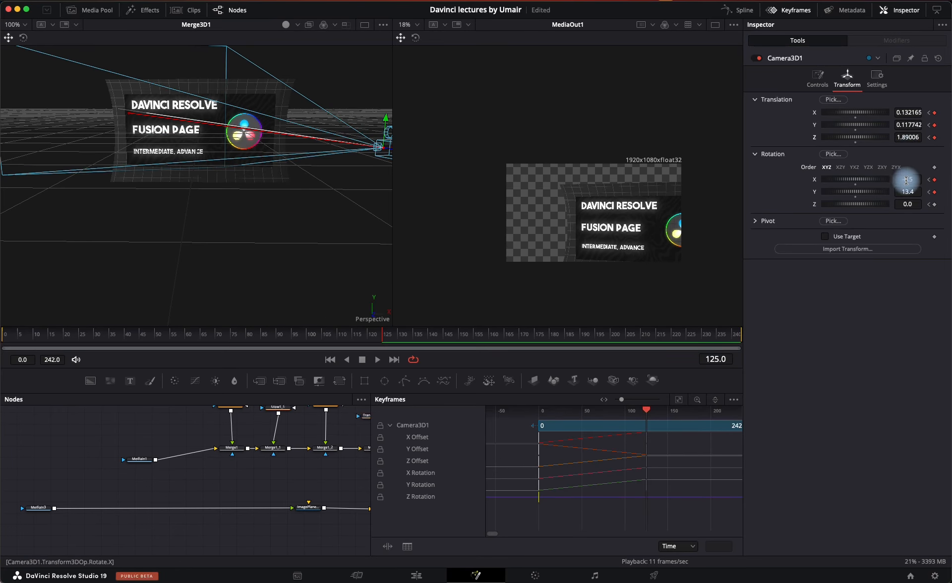
drag(907, 180, 861, 189)
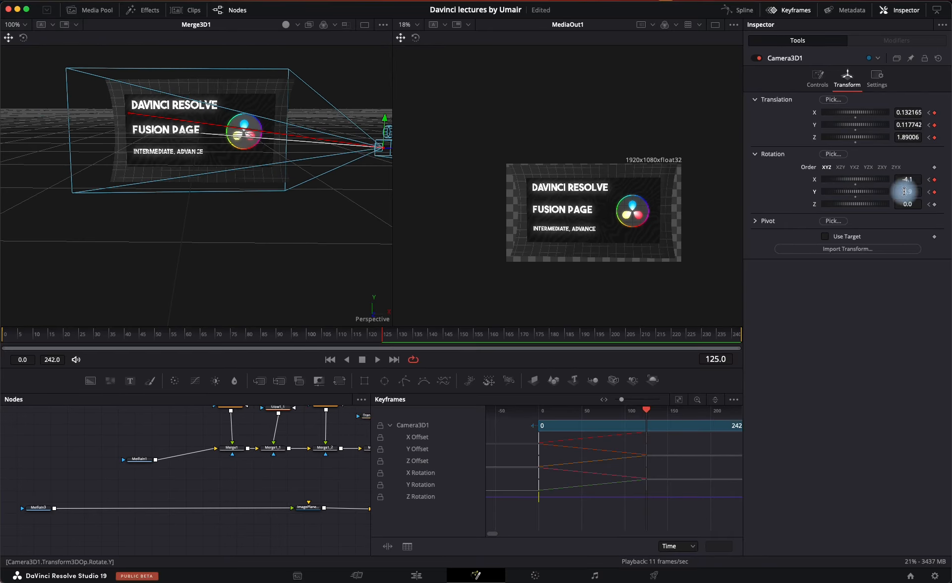
drag(908, 204, 911, 204)
key(super+z)
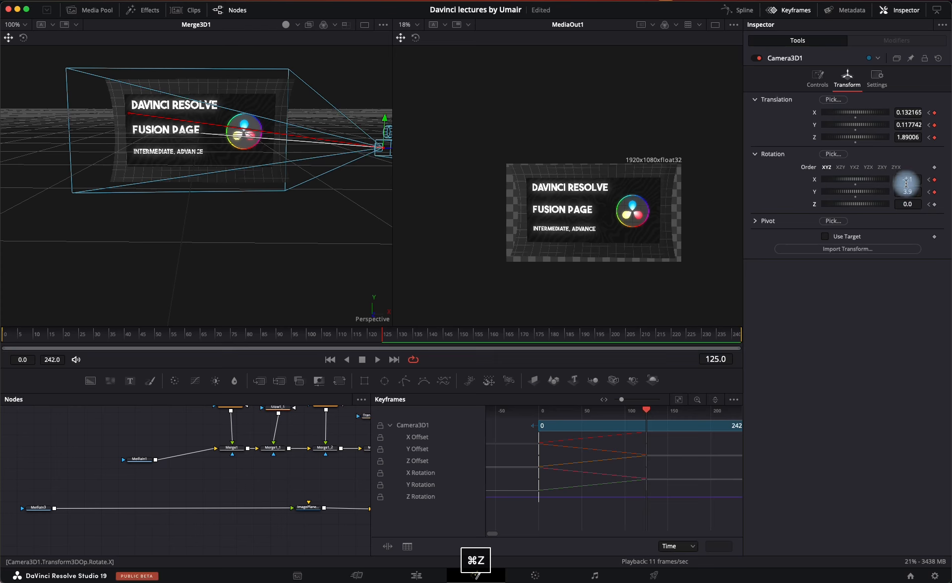
drag(908, 137, 891, 144)
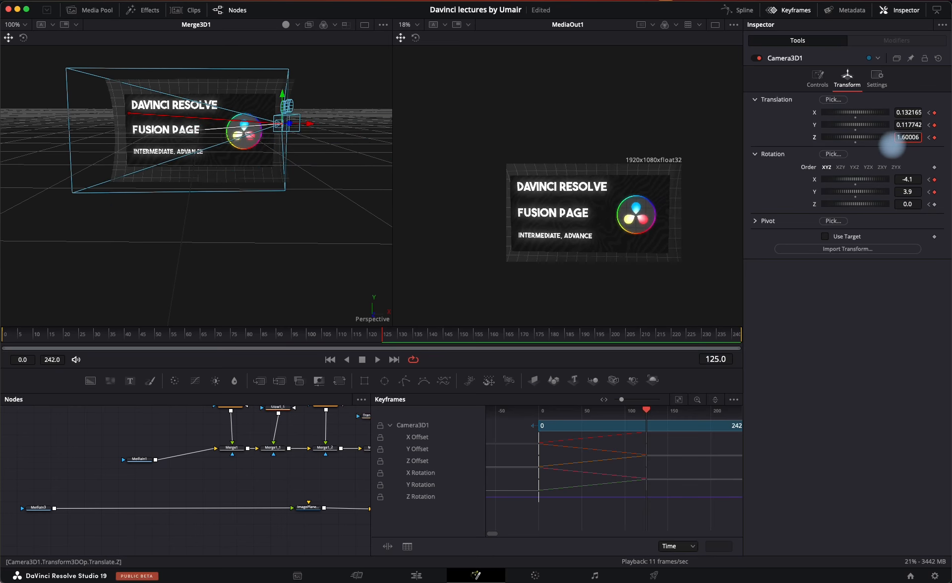
drag(908, 192, 907, 179)
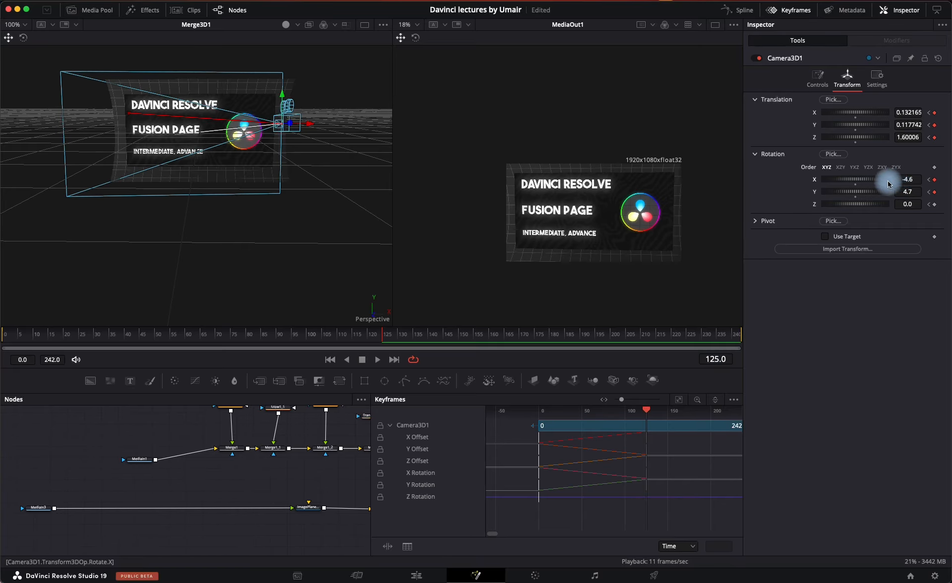
Play back the camera move, shift its ending keyframes from frame 125 to frame 63, and replay it.
drag(365, 337, 0, 334)
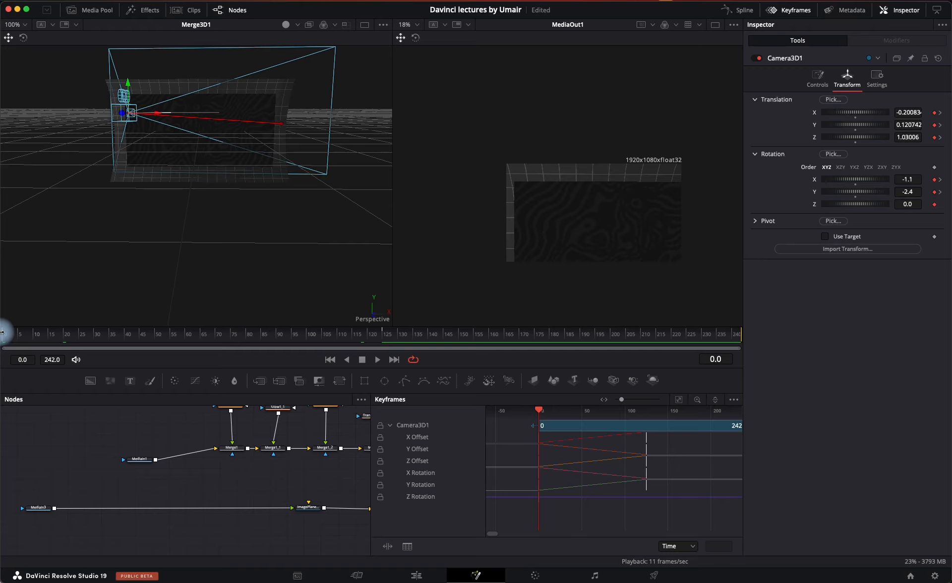
key(space)
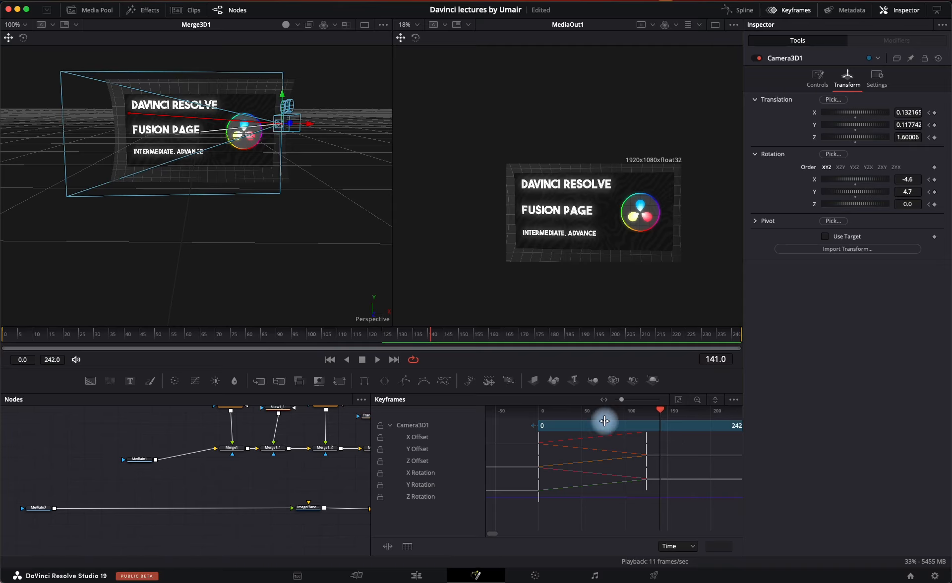
drag(677, 435, 607, 521)
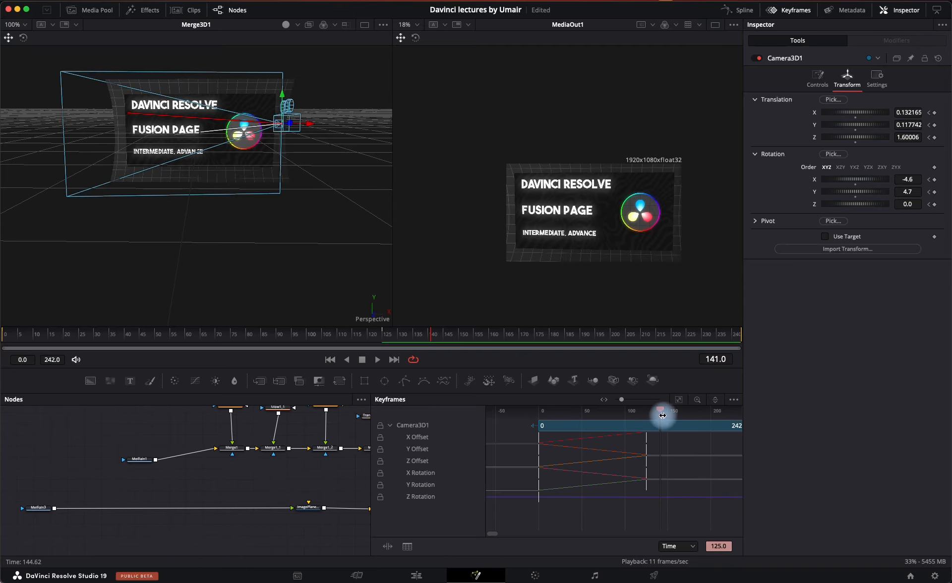
drag(662, 413, 583, 421)
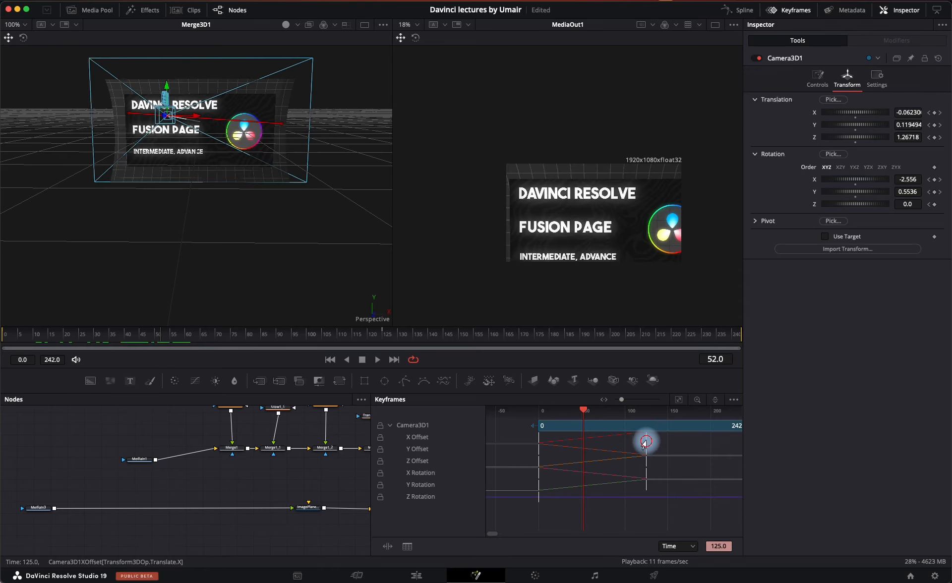
drag(644, 442, 534, 411)
key(space)
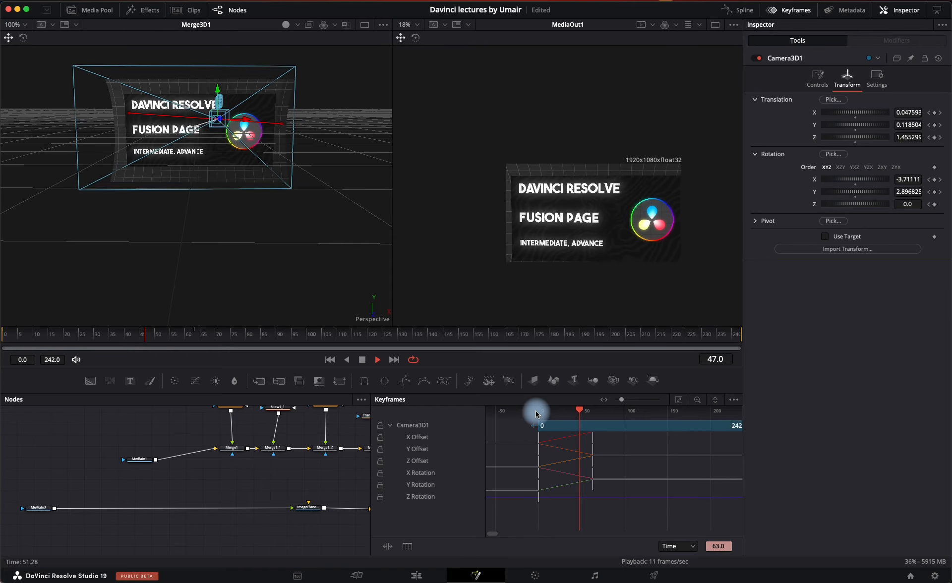
key(space)
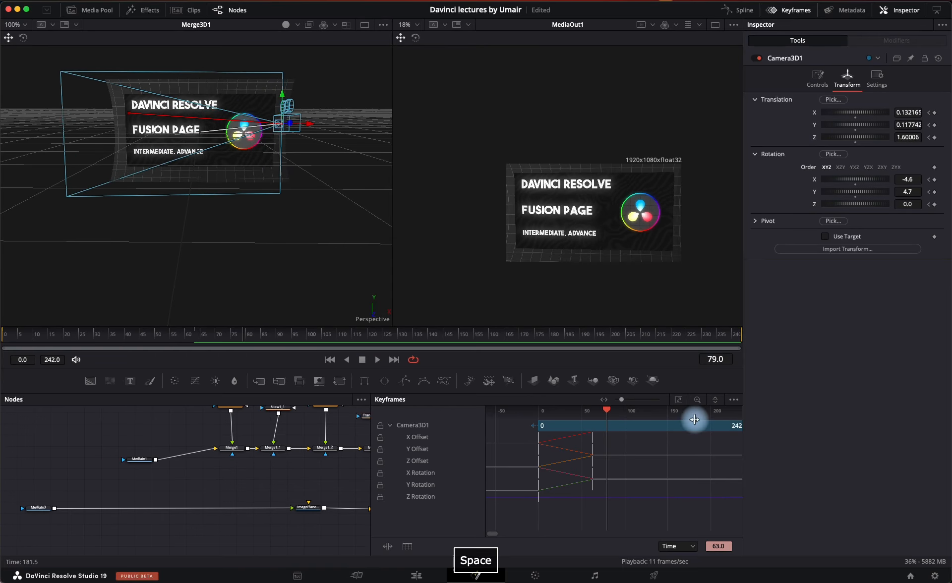
Smooth all of Camera3D1's animation curves in the Spline editor and set their Ease Out to 83.6.
click(735, 11)
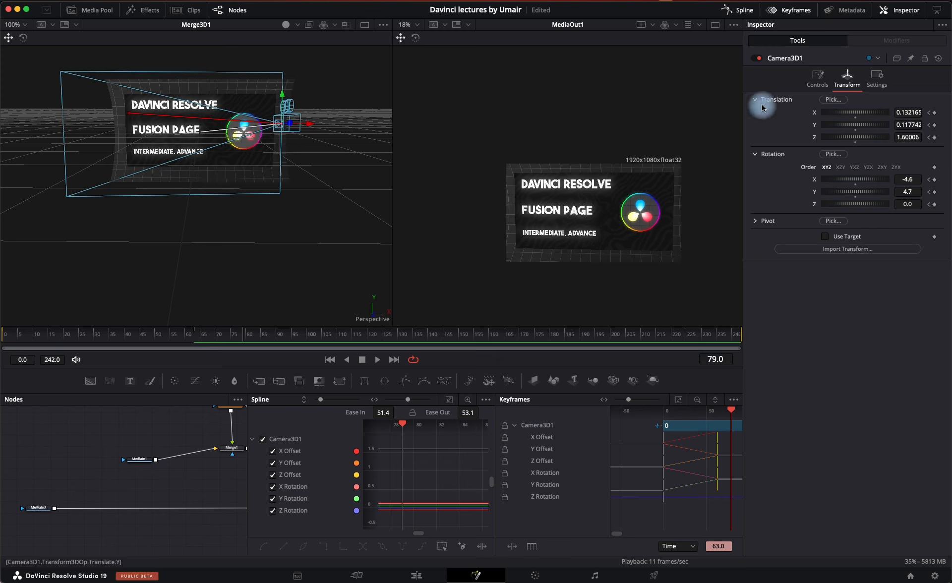
click(786, 11)
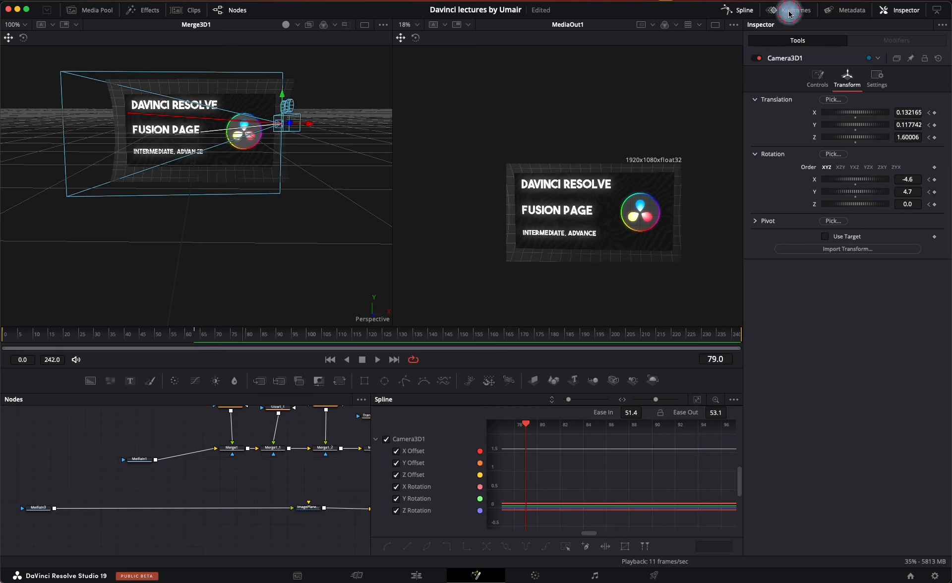
click(696, 397)
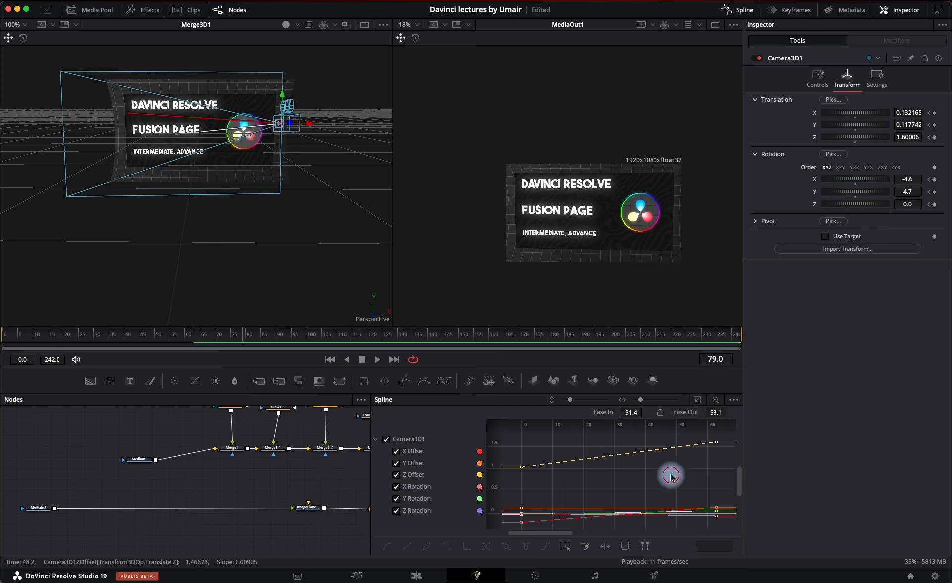
key(super+a)
key(f)
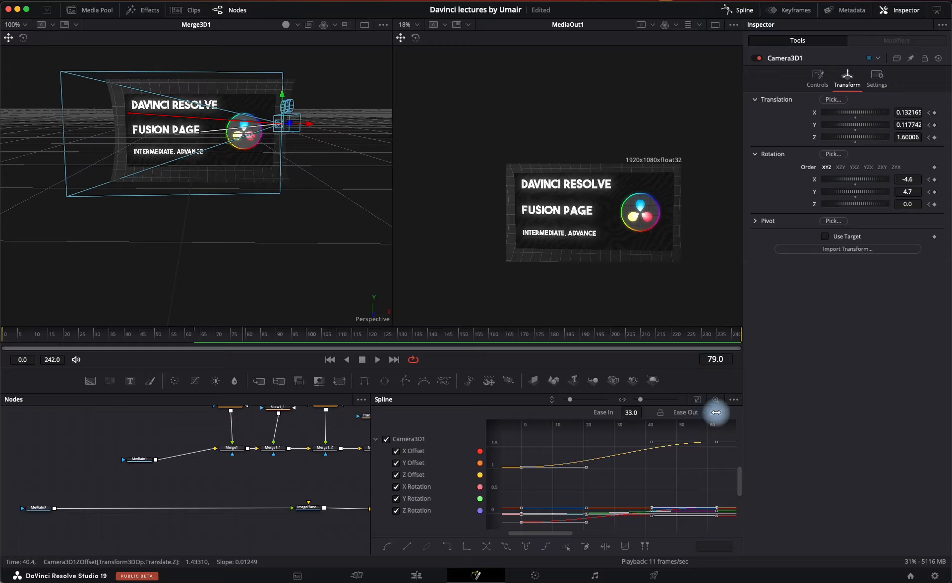
drag(716, 412, 876, 442)
drag(480, 286, 508, 283)
Play the eased camera move from the start of the composition.
drag(138, 337, 3, 320)
key(space)
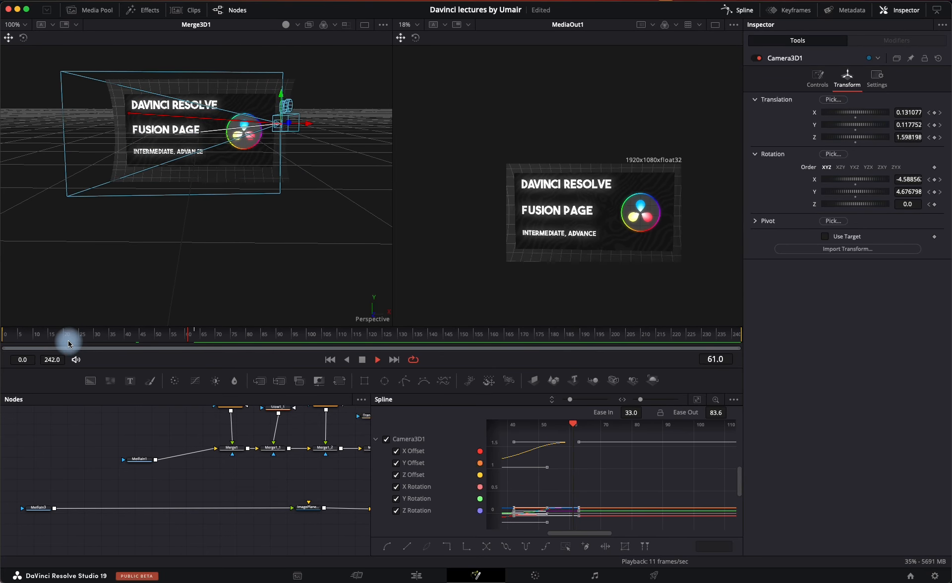
key(space)
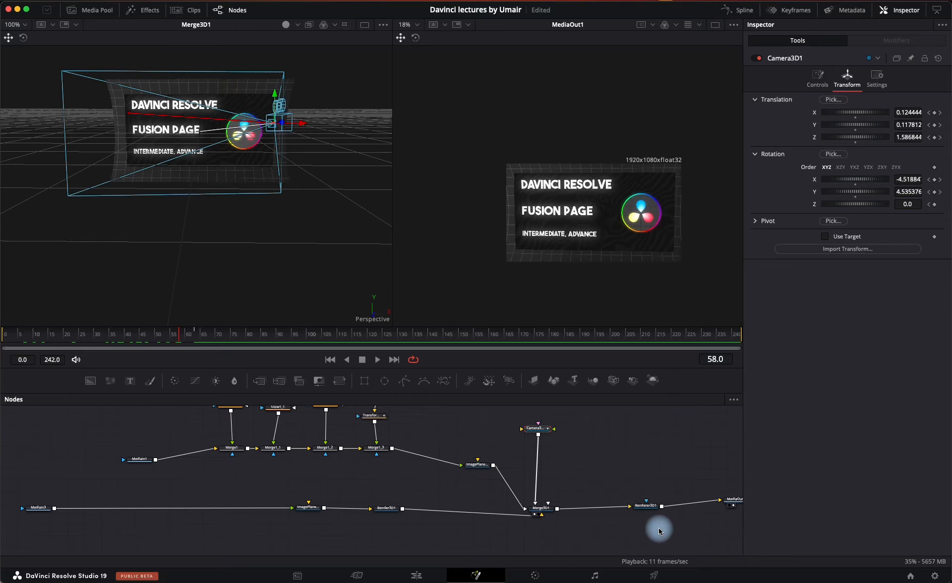
Space Renderer3D1 and MediaOut1 further apart in the node graph.
drag(637, 513, 434, 498)
drag(541, 488, 615, 490)
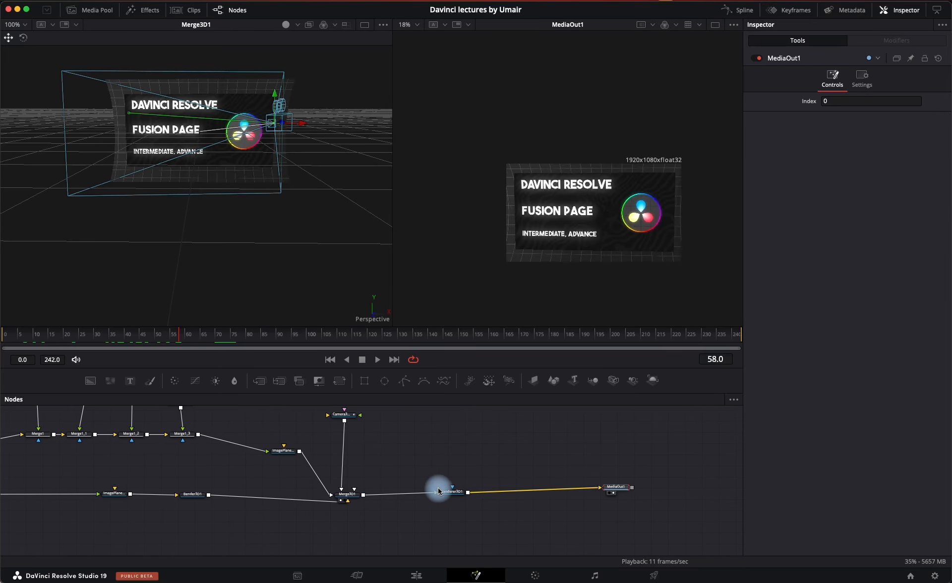
drag(438, 491, 440, 489)
Insert a Grain (Grn) node between Renderer3D1 and MediaOut1.
key(shift+space)
text(glow)
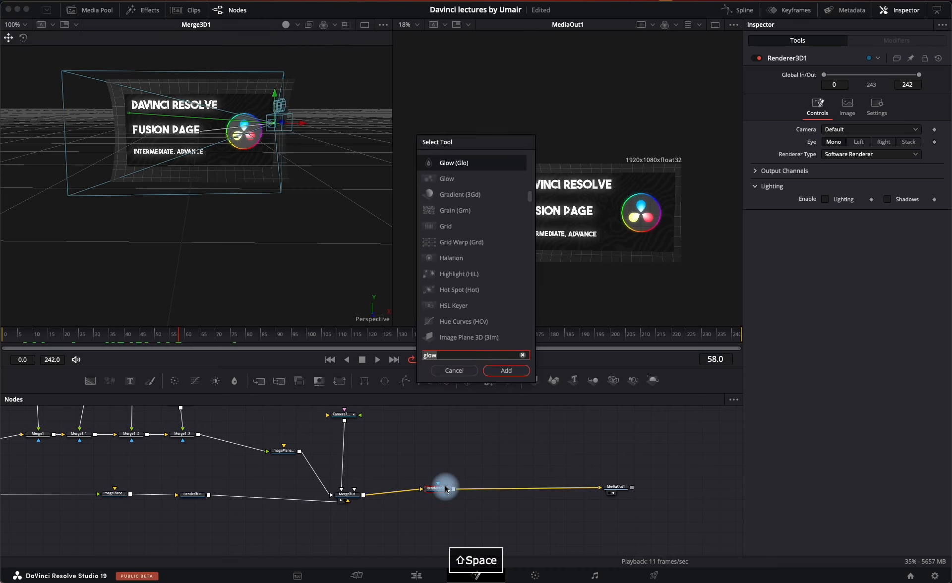
key(BackSpace)
key(BackSpace)
key(BackSpace)
text(rai)
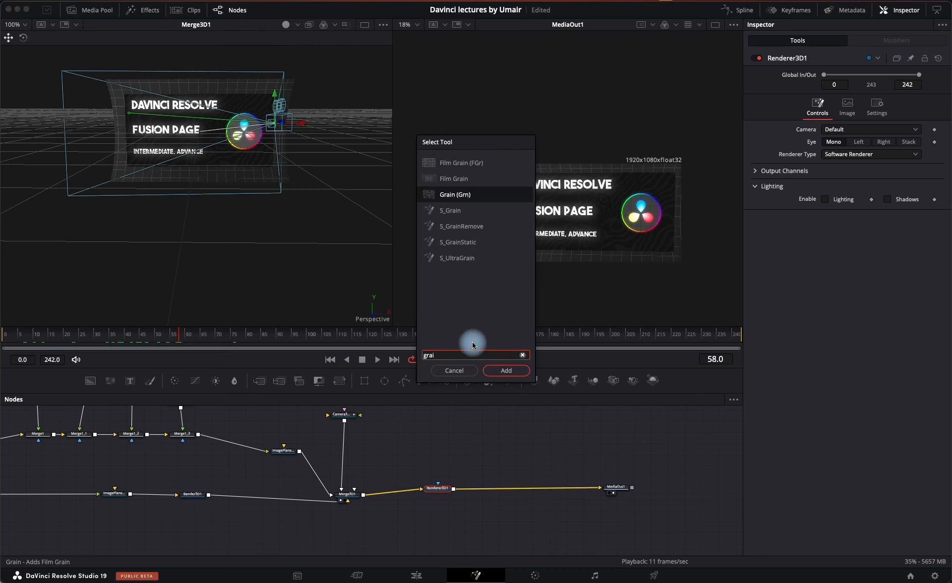
click(504, 369)
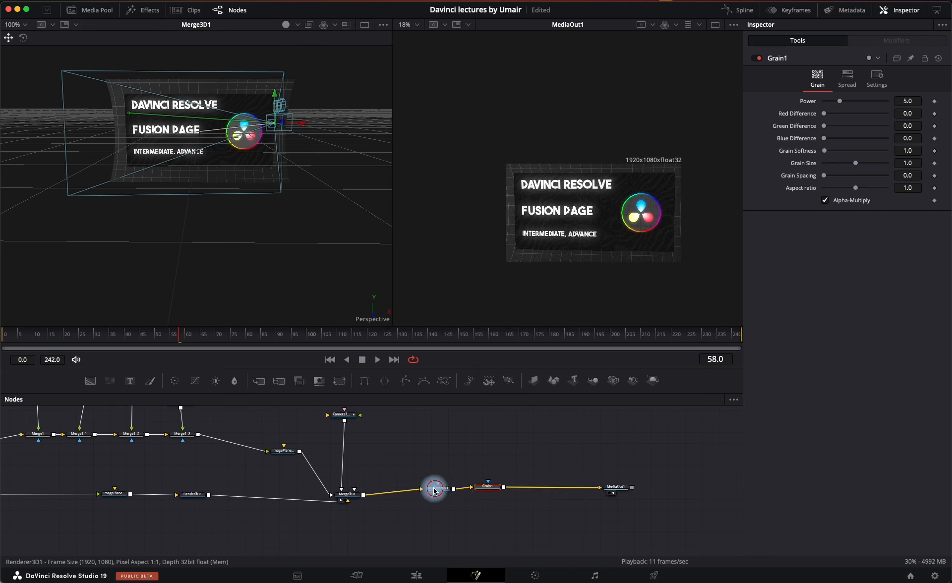
Examine the grain on the rendered title up close in the MediaOut1 output.
click(434, 491)
scroll(612, 247, up, 2)
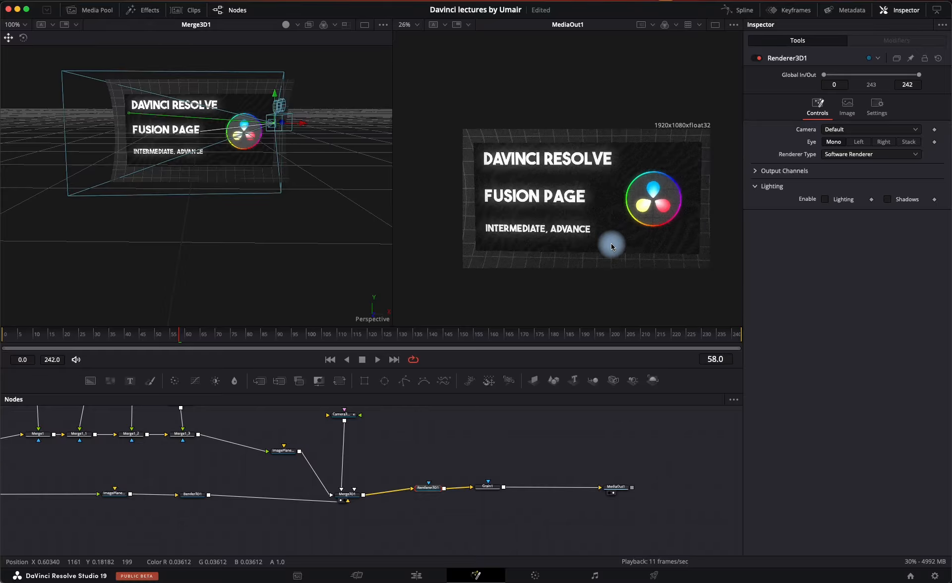
scroll(612, 246, up, 2)
scroll(612, 246, down, 1)
drag(616, 233, 589, 236)
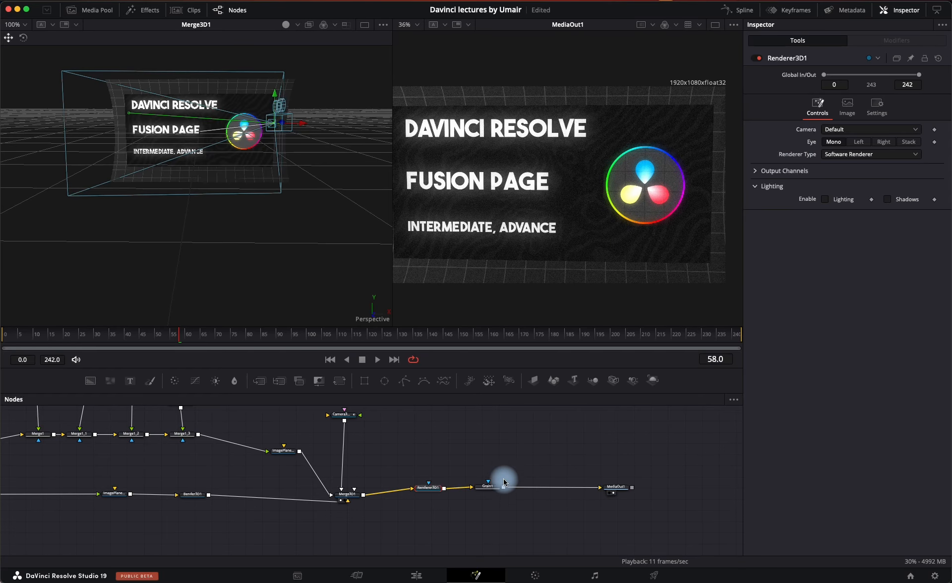
Insert a Camera Shake (CShk) node after Grain1 and play the shaking title from the start.
click(488, 485)
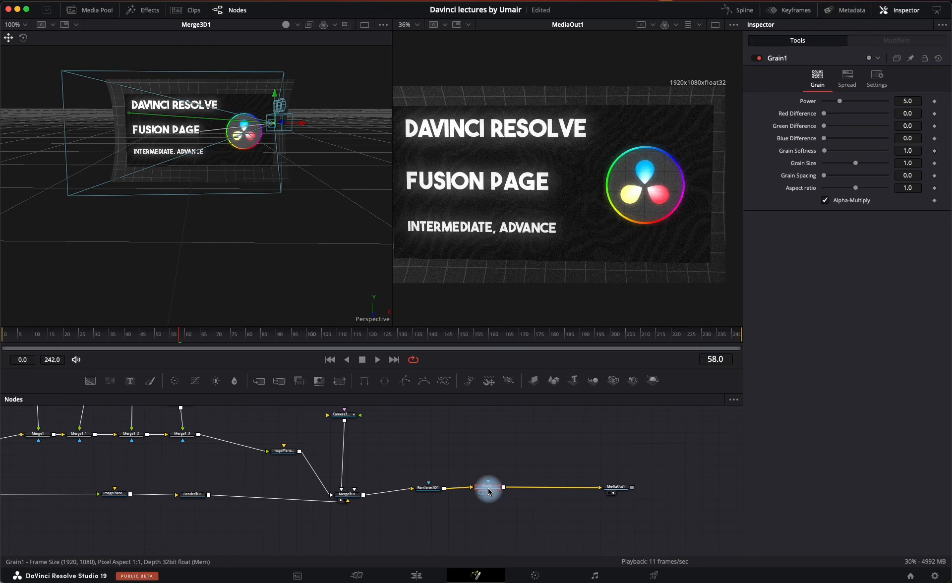
key(shift+space)
text(camera)
click(503, 370)
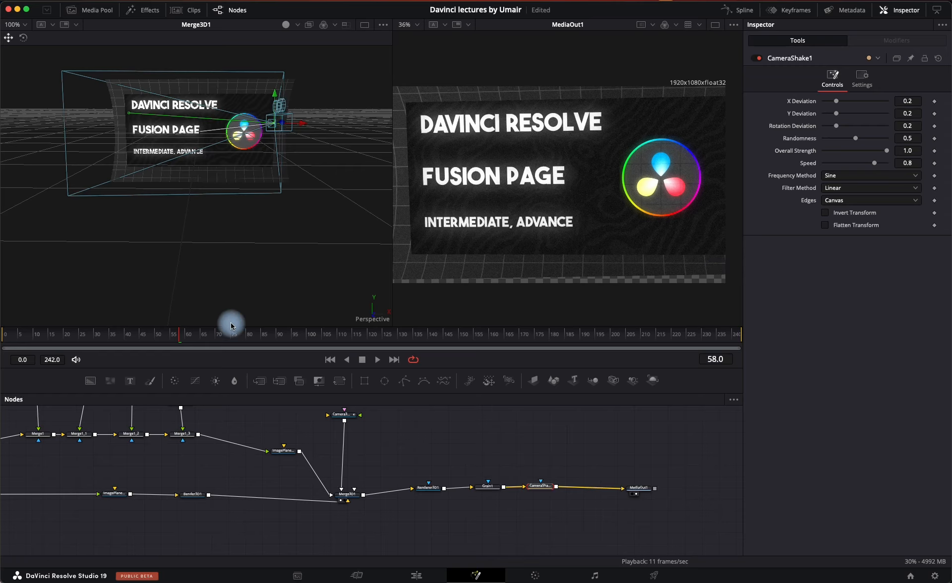
click(5, 328)
key(space)
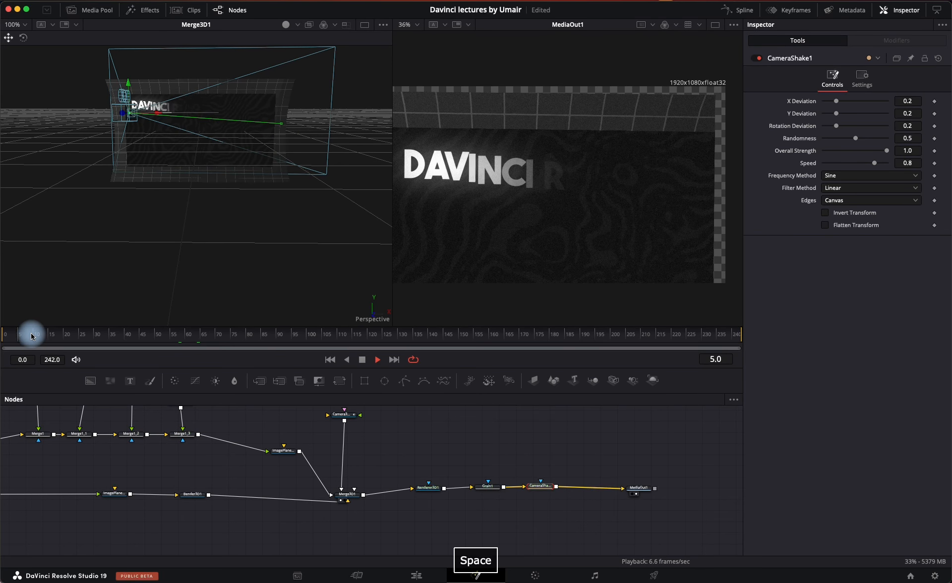
key(space)
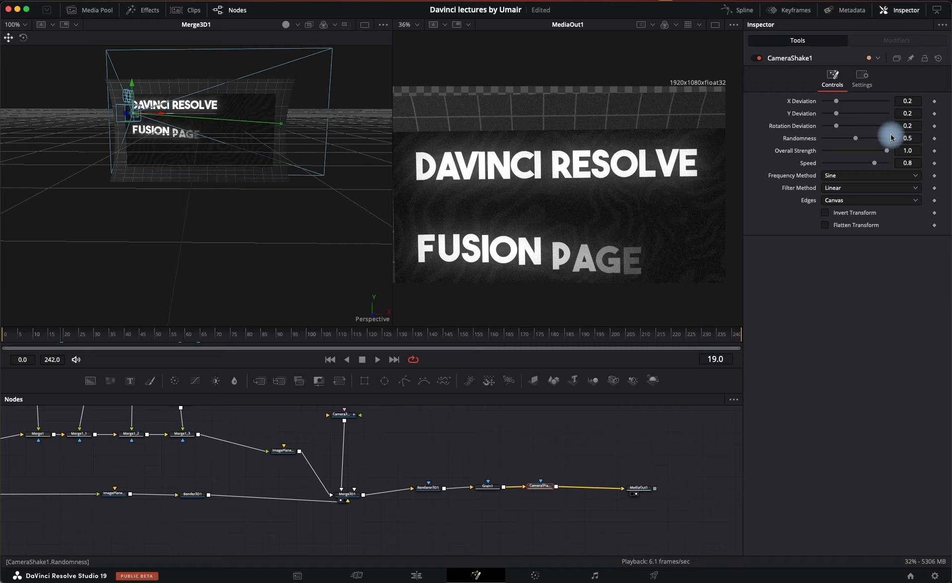
Set the Camera Shake's Overall Strength to 0.724, X Deviation 0.071, Y Deviation 0.055 and Rotation Deviation 0.126, and play it back.
drag(887, 151, 870, 151)
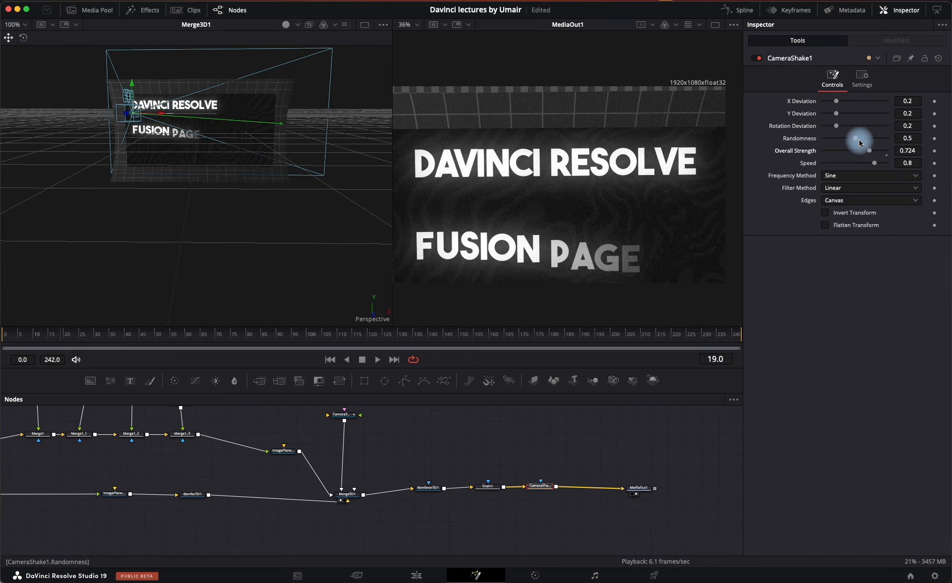
drag(833, 104, 831, 126)
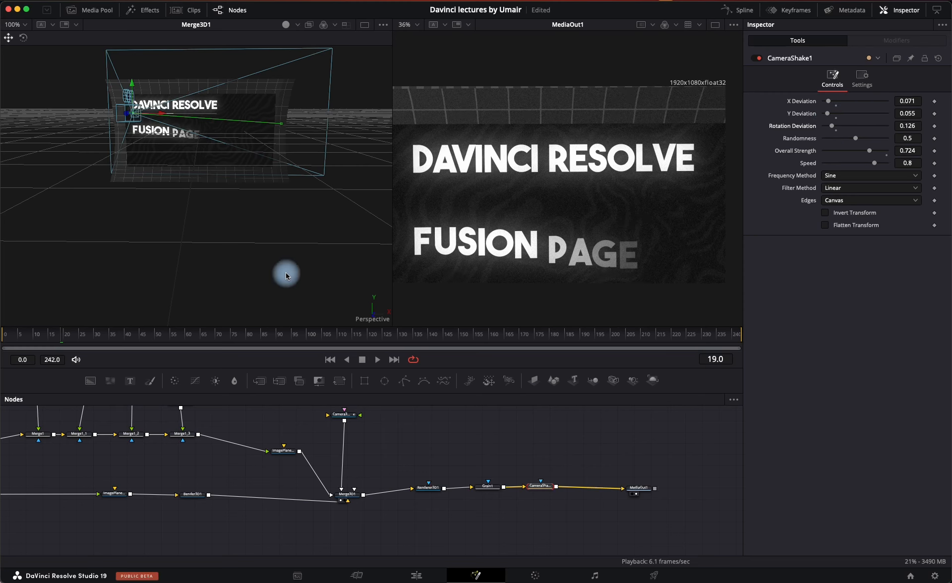
click(2, 335)
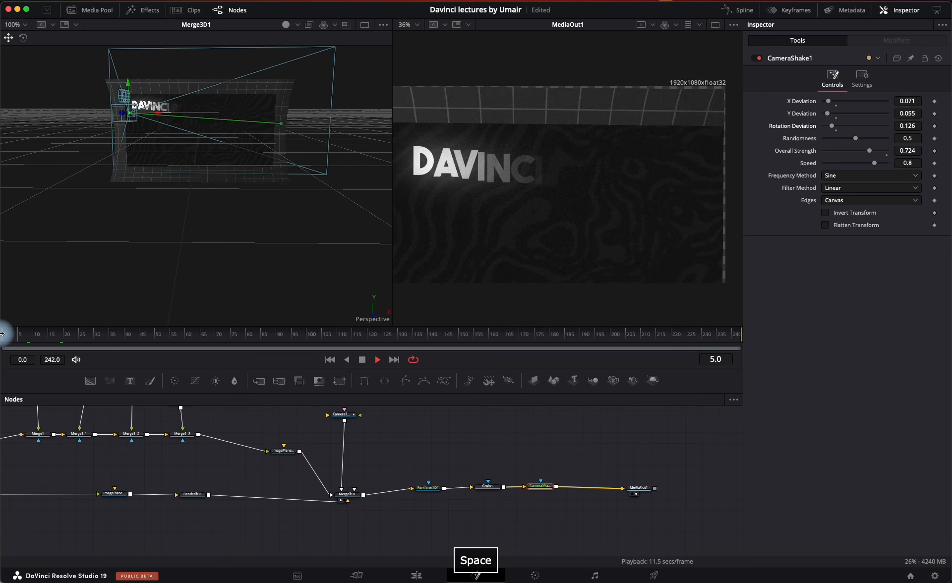
key(space)
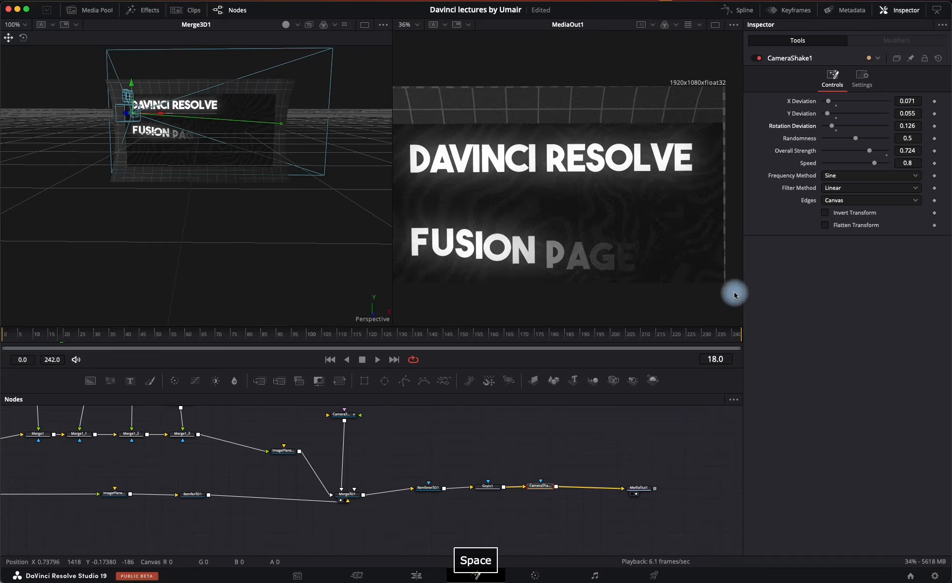
Lower the Camera Shake's Speed to 0.48 and Overall Strength to 0.252, and play the title from the start.
drag(873, 162, 844, 151)
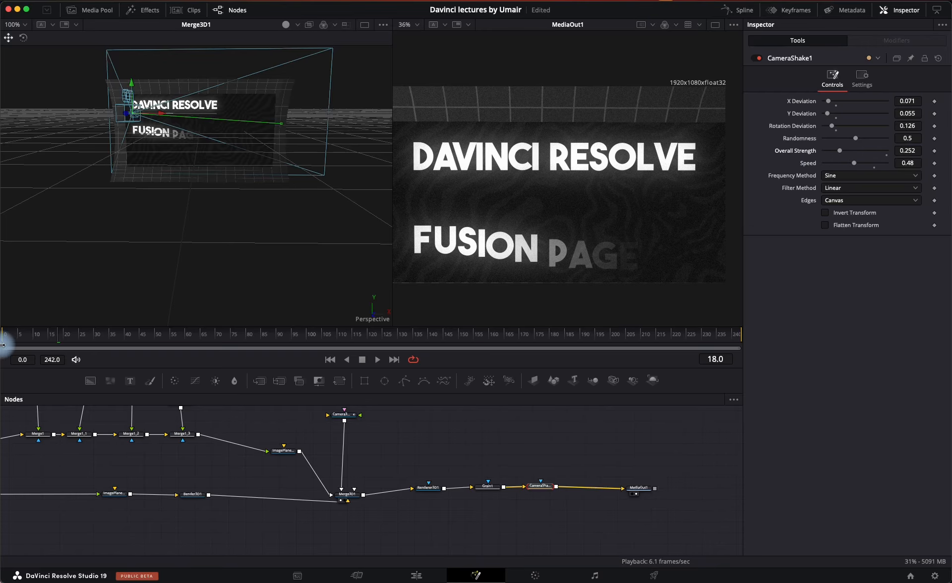
drag(29, 341, 2, 339)
key(space)
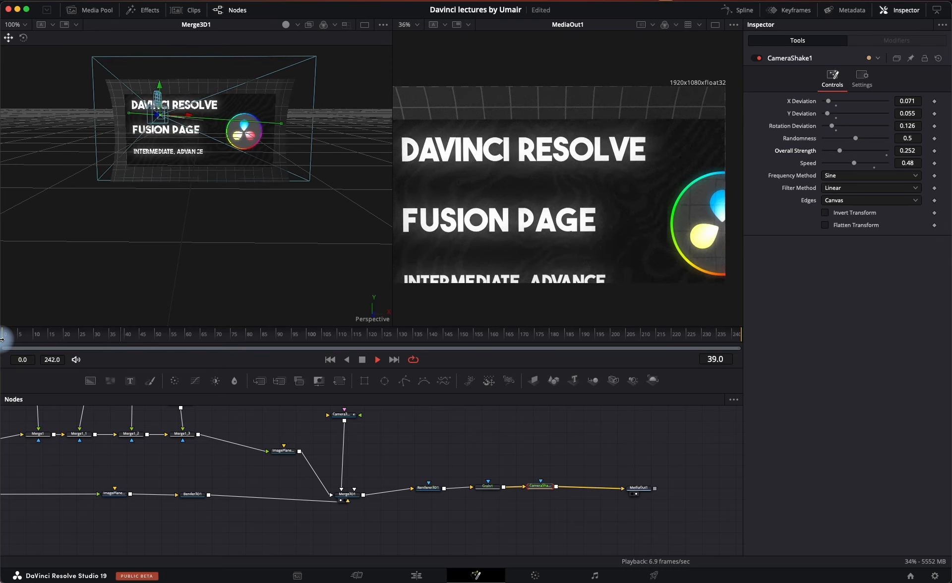
key(space)
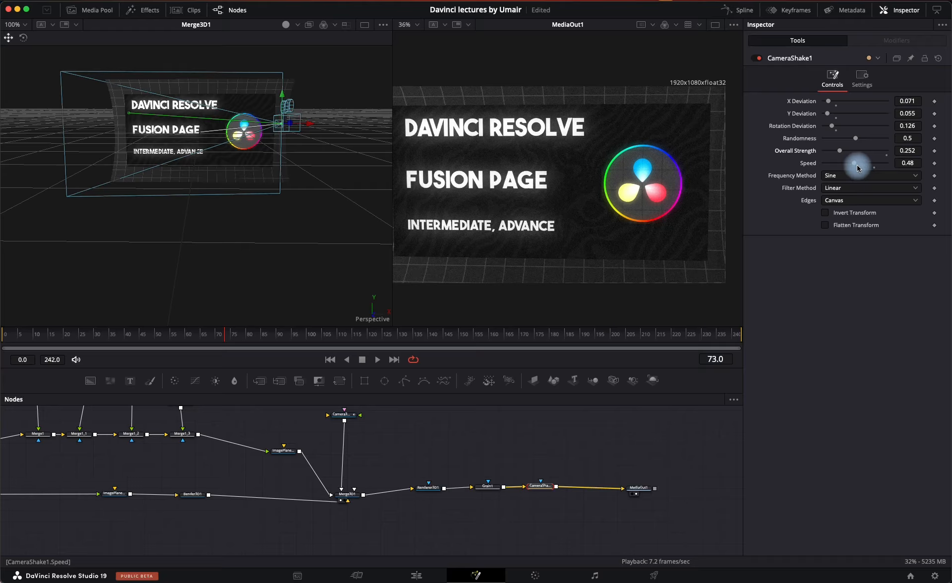
Lower the Camera Shake's Randomness to 0.283 and Overall Strength to 0.197, and replay the title.
drag(860, 140, 839, 140)
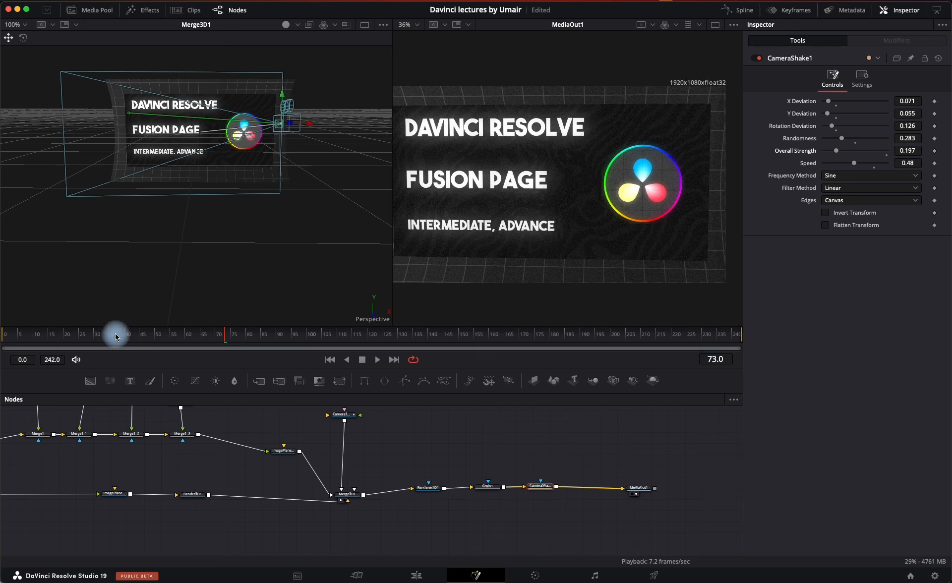
click(2, 332)
key(space)
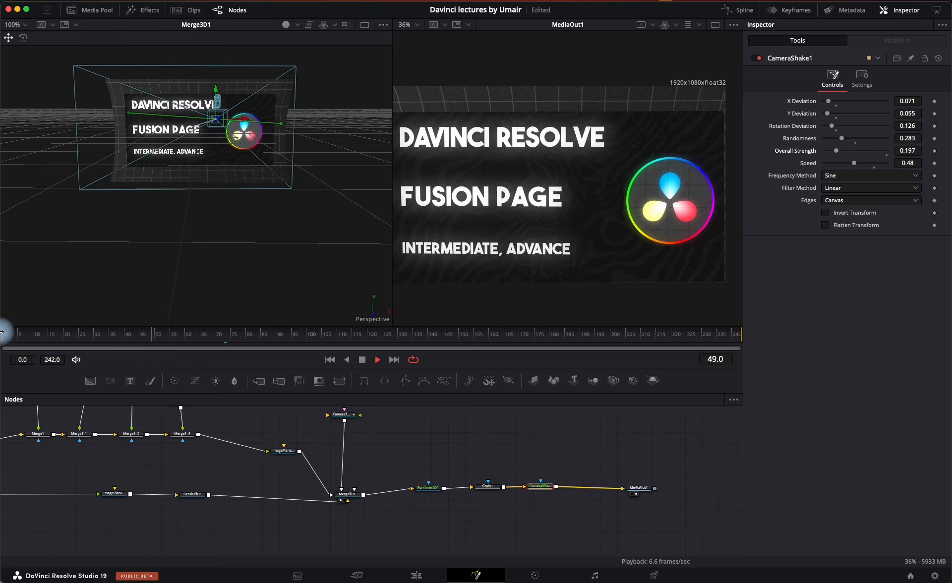
key(space)
Bend the camera's motion path downward in the Merge3D1 view around frame 36 and play the curved move.
scroll(500, 223, down, 2)
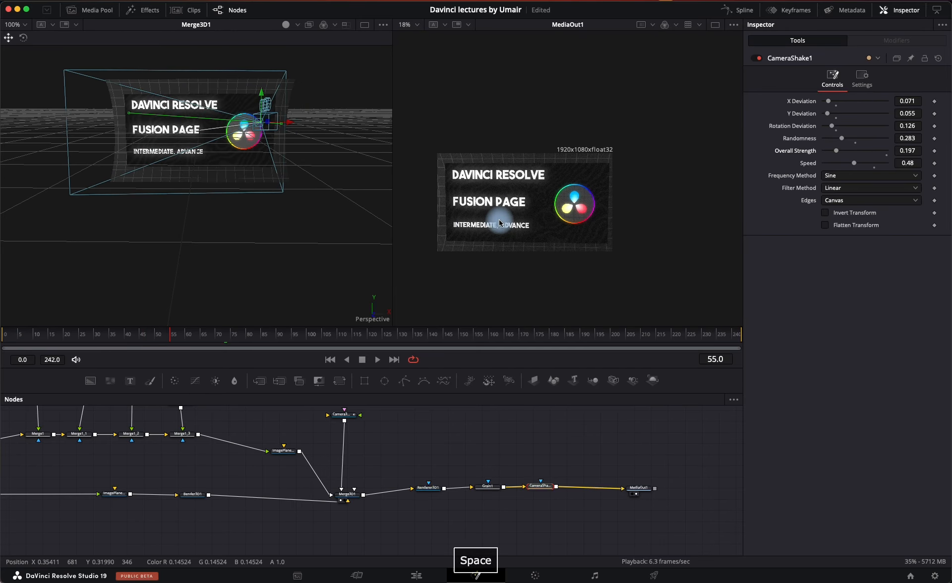
scroll(499, 223, up, 2)
drag(146, 338, 1, 320)
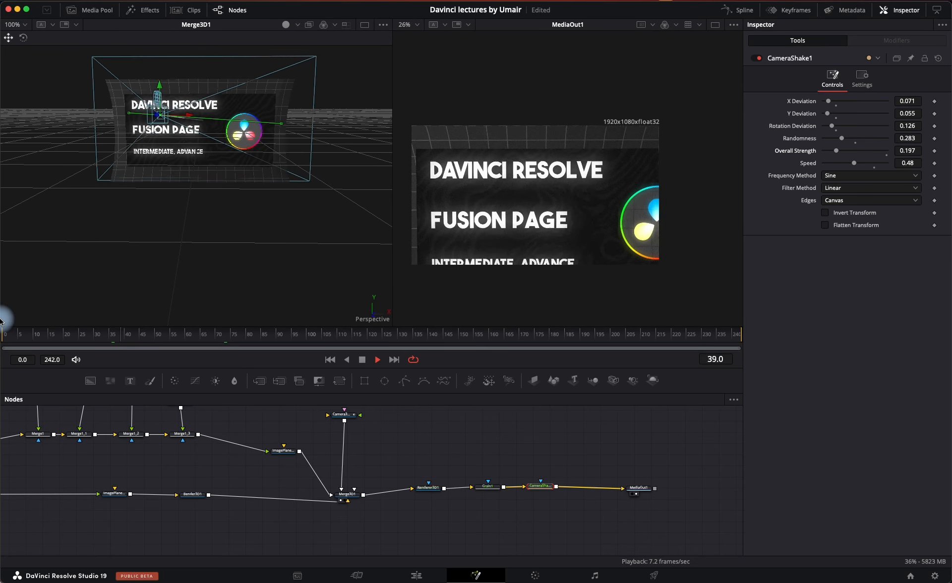
drag(144, 335, 112, 311)
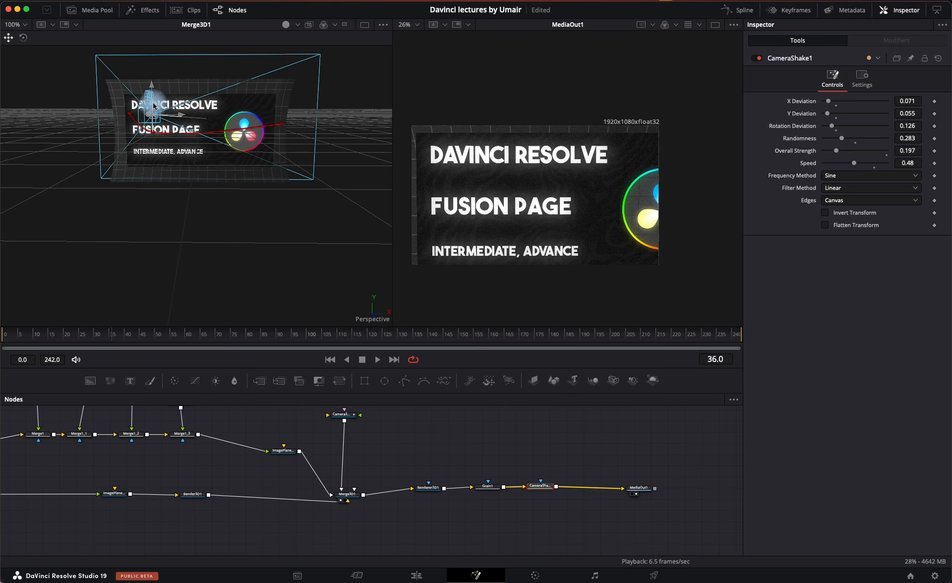
drag(22, 342, 6, 329)
key(space)
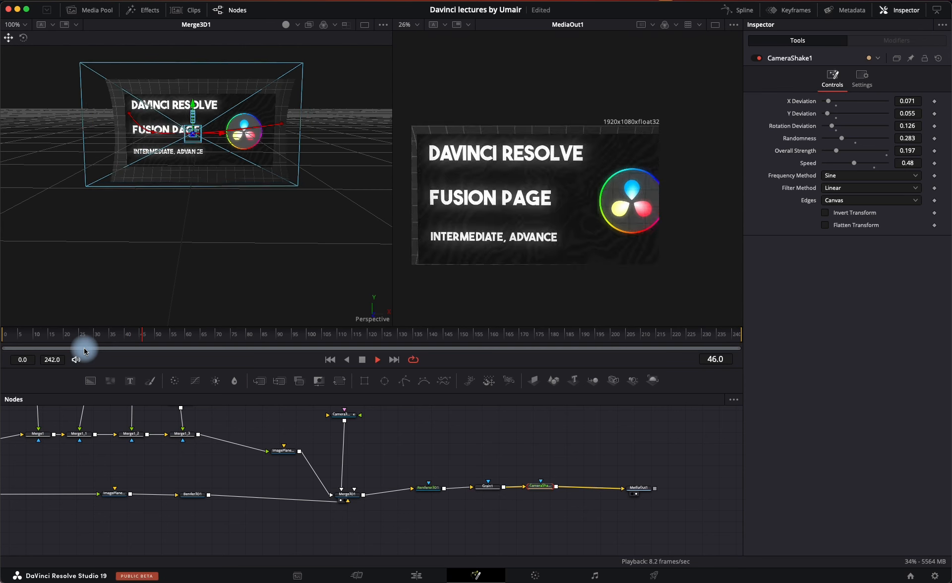
key(space)
Pull the middle of the camera's motion path further down below the titles and play the move.
click(40, 337)
drag(41, 337, 159, 332)
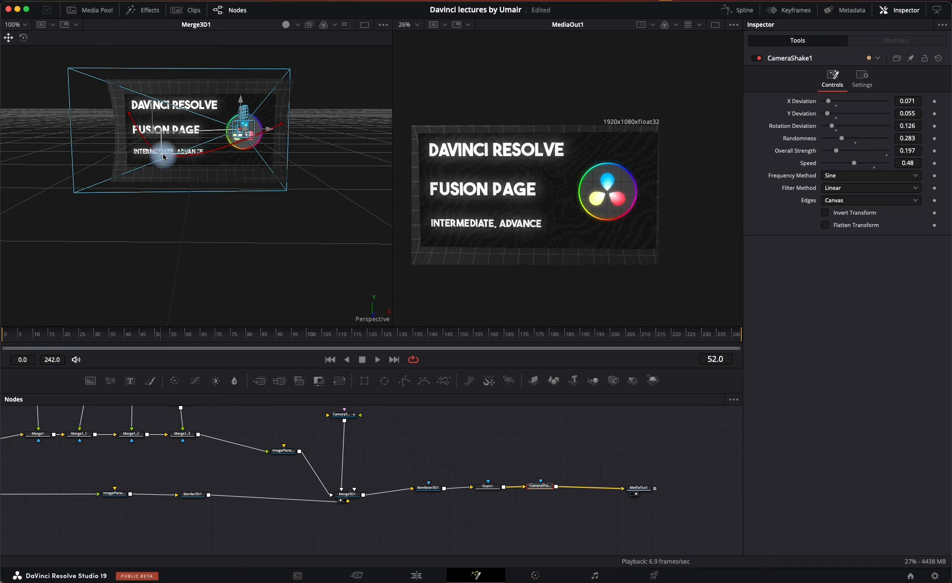
key(space)
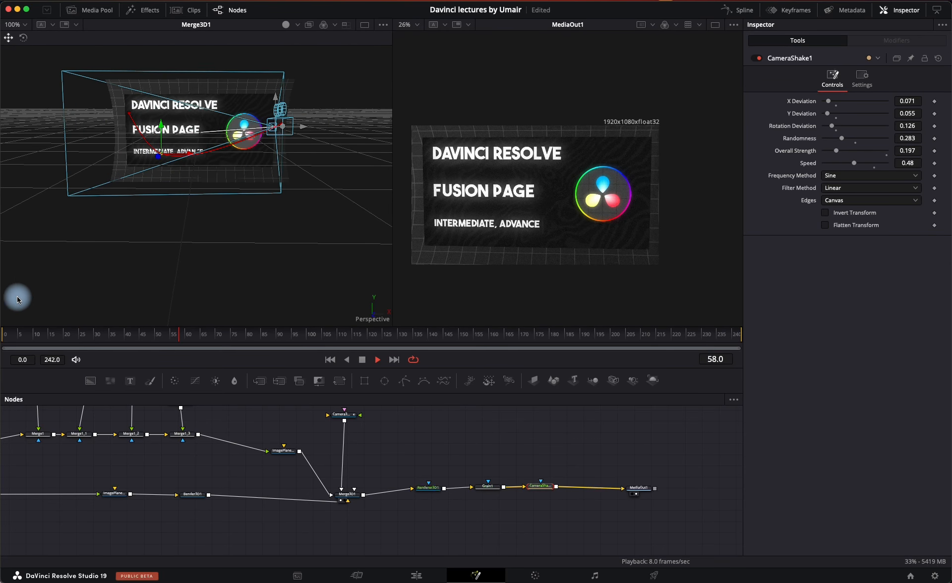
key(space)
Raise the end point of the camera's motion path and play the move from the start.
drag(103, 332, 2, 338)
key(space)
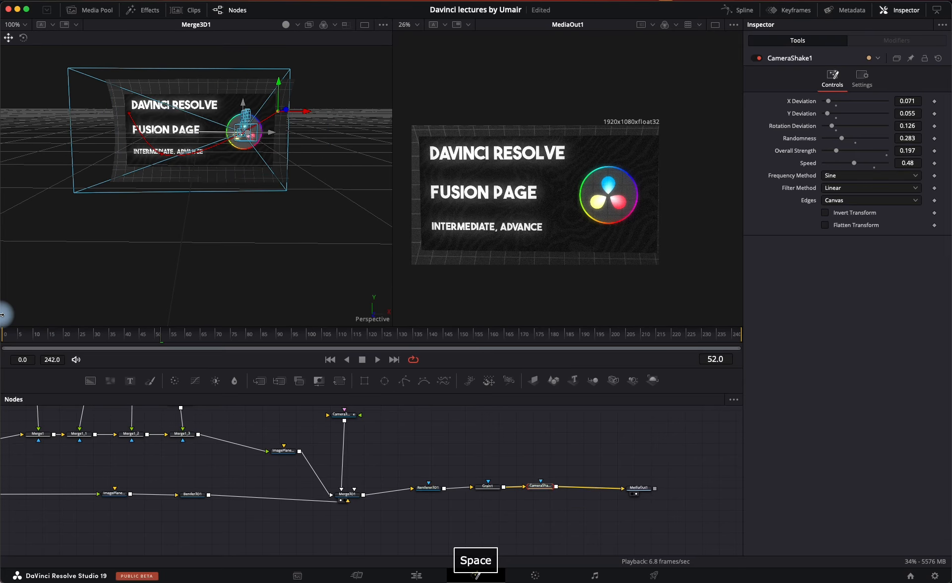
key(space)
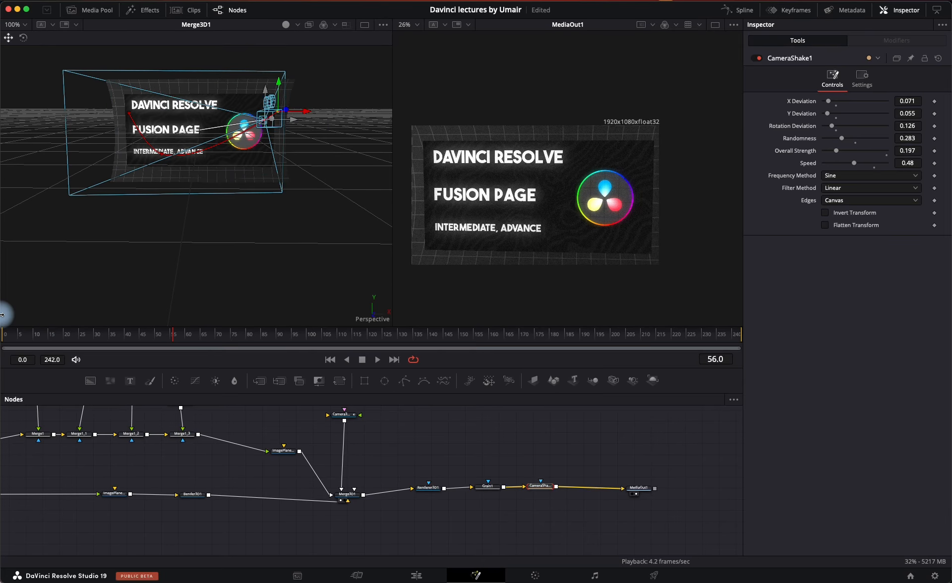
Insert a Vignette node directly before MediaOut1, making room for it in the node graph.
drag(639, 489, 648, 489)
click(540, 488)
key(shift+space)
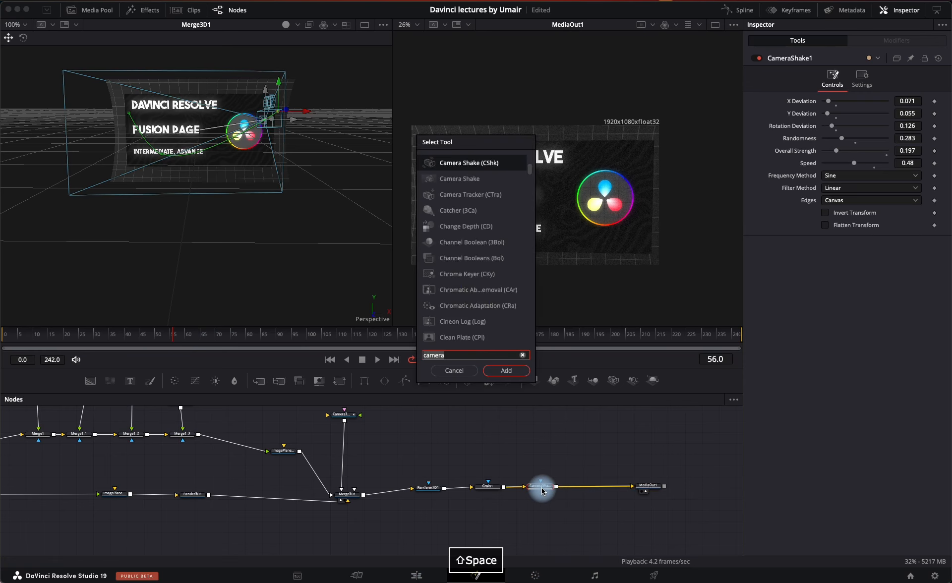
text(vig)
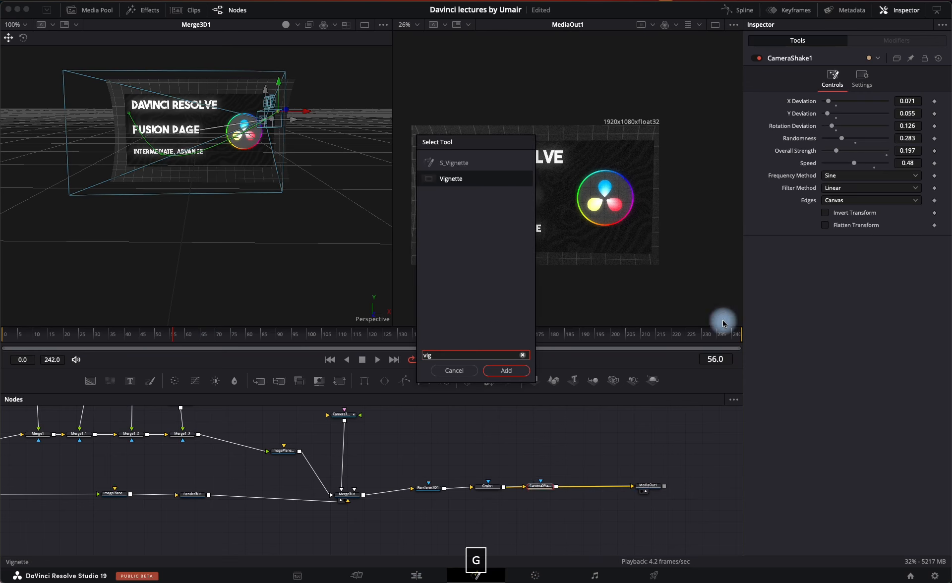
click(511, 373)
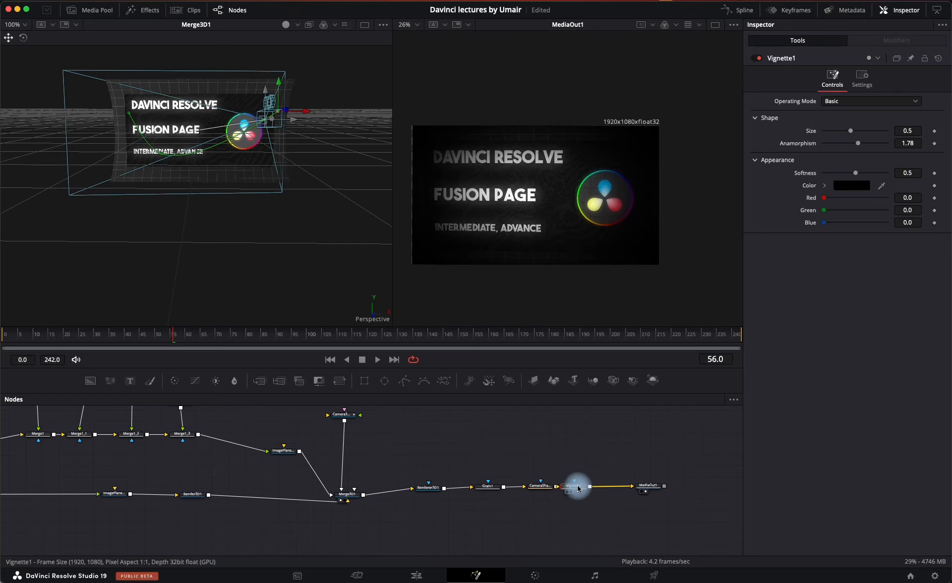
Space Vignette1 and MediaOut1 further apart and enlarge the vignette's Size to lighten the darkened edges.
drag(648, 485, 677, 485)
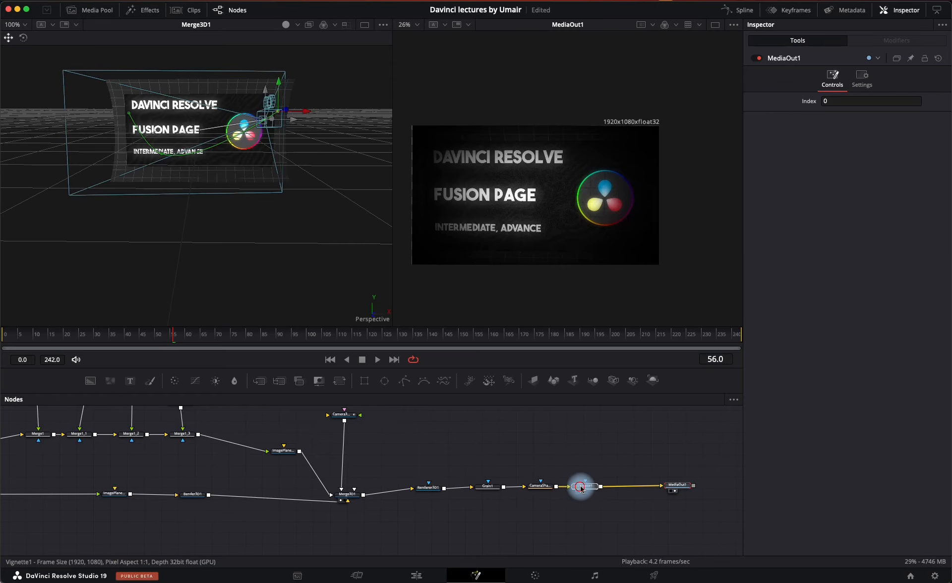
click(602, 487)
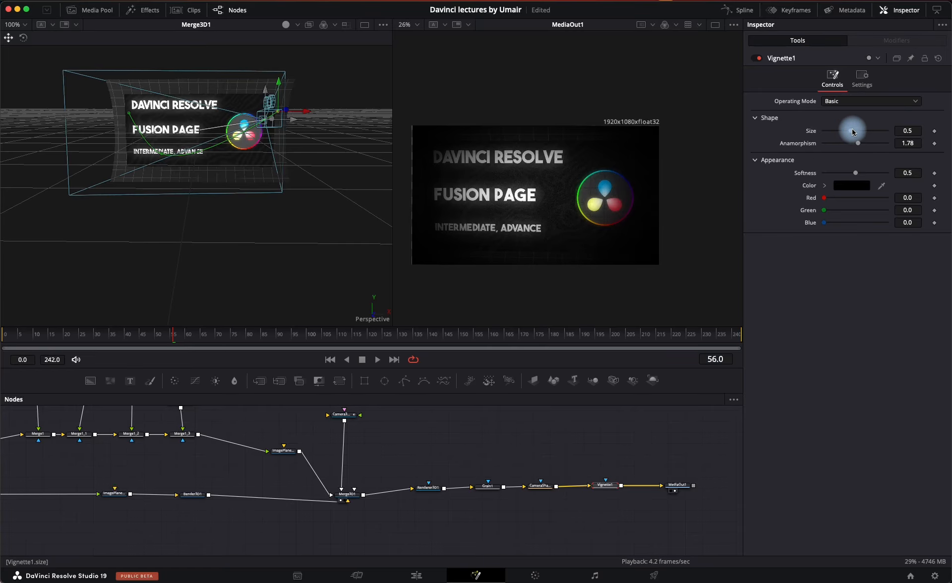
mouse_move(852, 131)
mouse_down()
mouse_move(829, 128)
mouse_move(858, 128)
mouse_move(868, 141)
mouse_up()
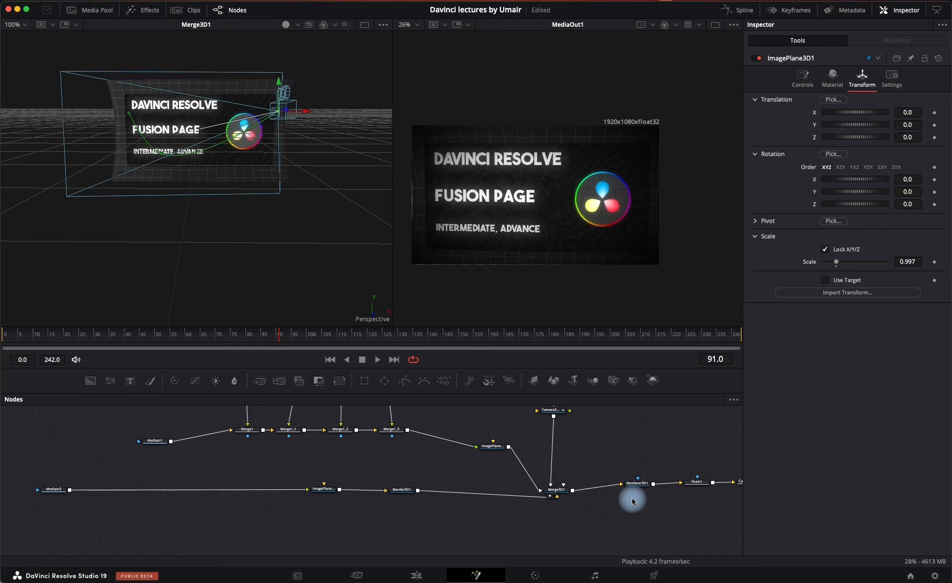
Remove the Camera Shake node from between Grain1 and Vignette1, keeping the two connected.
scroll(631, 499, right, 5)
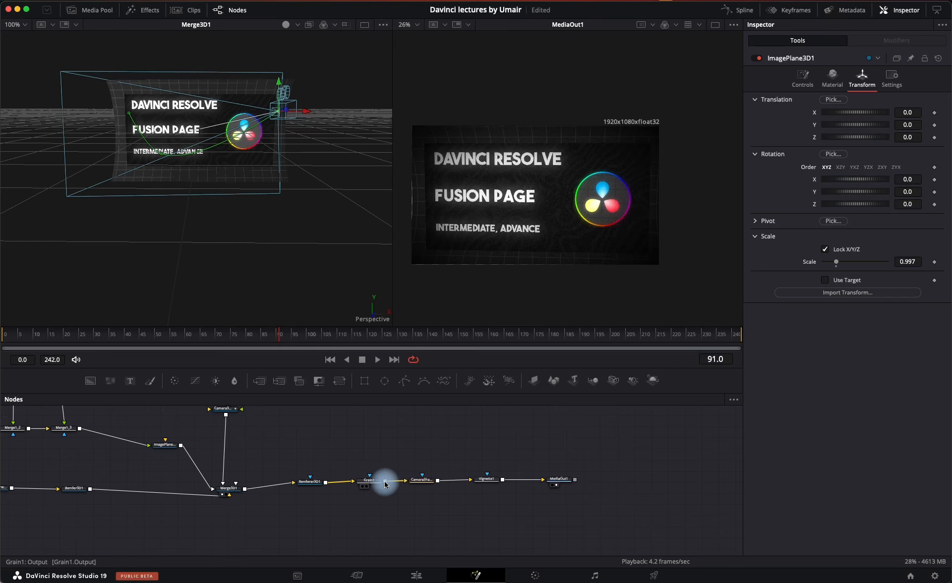
drag(421, 480, 431, 464)
key(s)
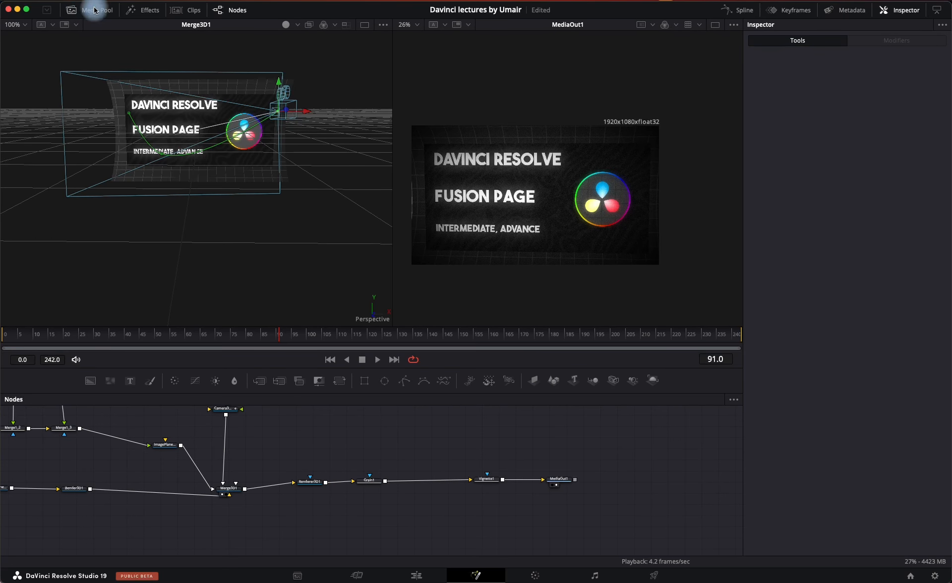
Search the effects templates for "camera sh" and insert the lowercase "camera shake" template between Grain1 and Vignette1.
click(147, 12)
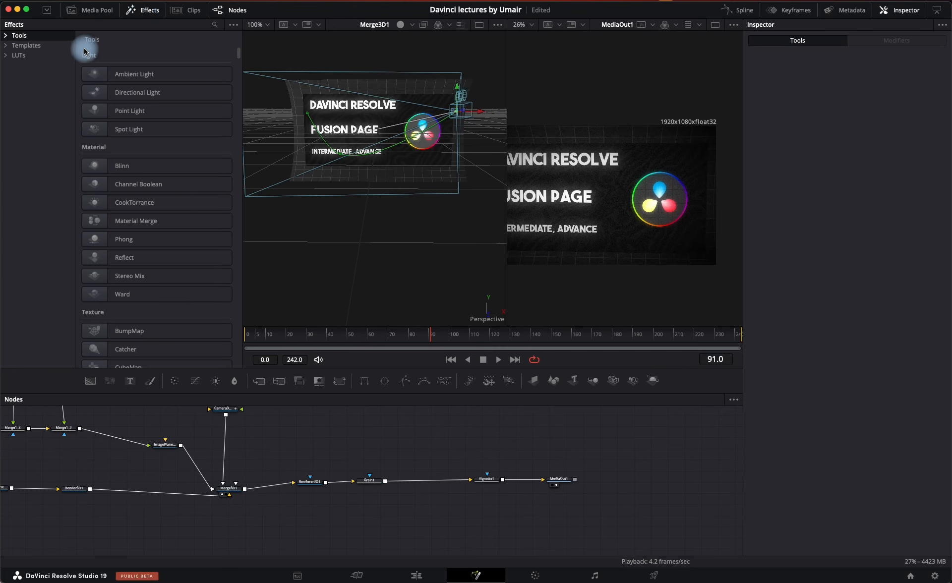
click(214, 25)
text(cMER)
key(BackSpace)
key(BackSpace)
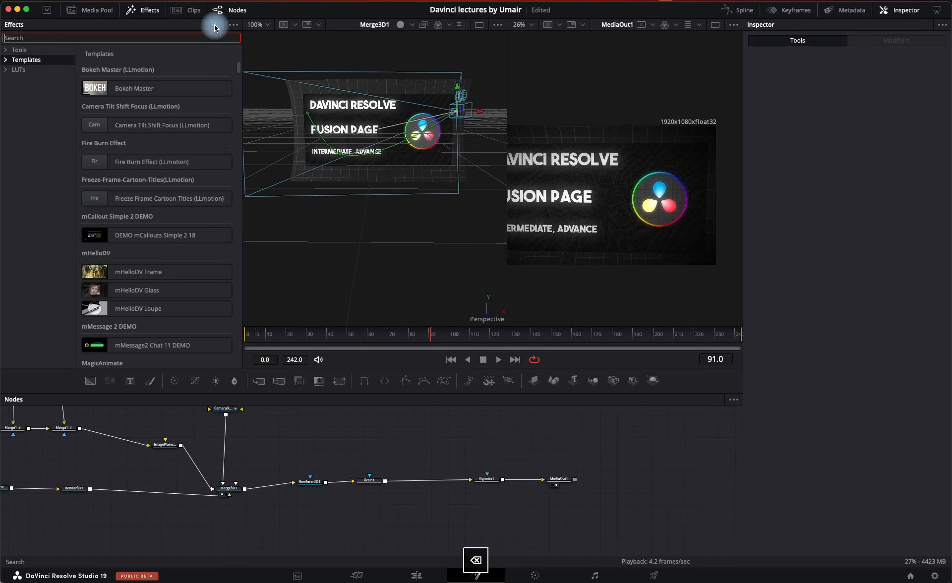
text(cam)
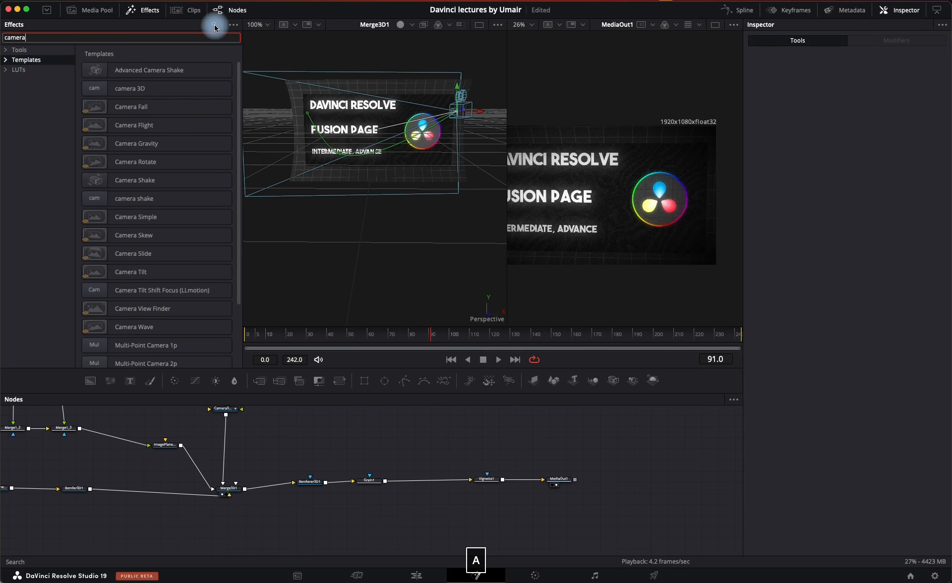
text(era)
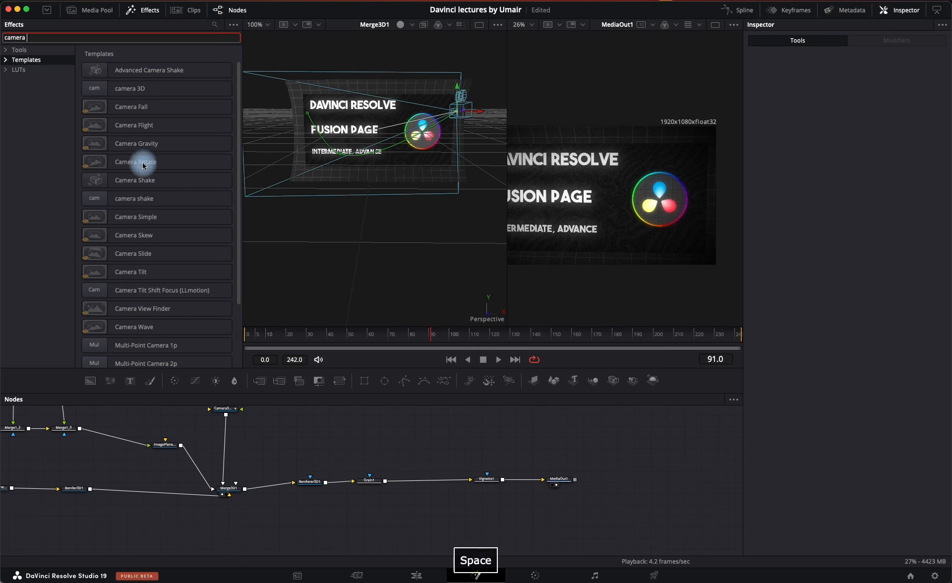
text( sh)
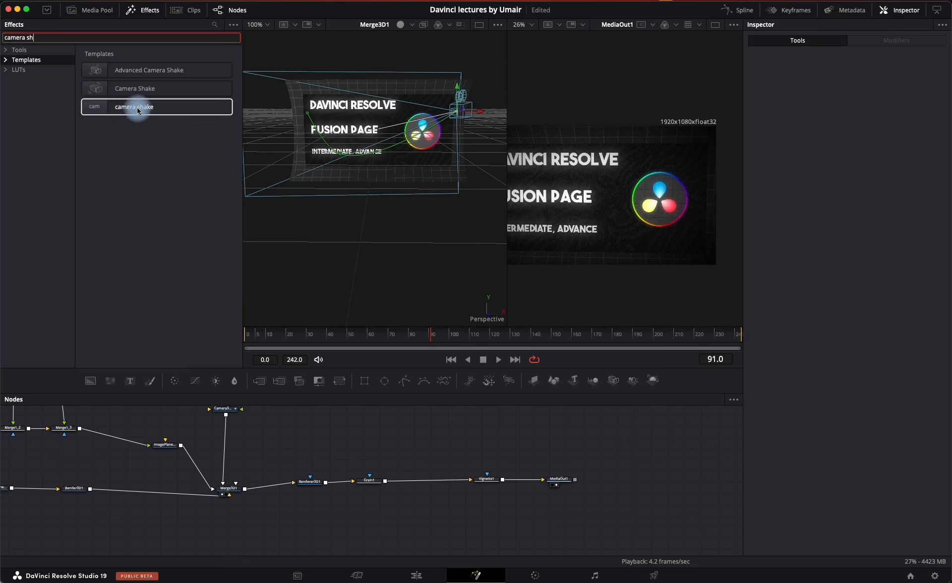
drag(132, 106, 421, 479)
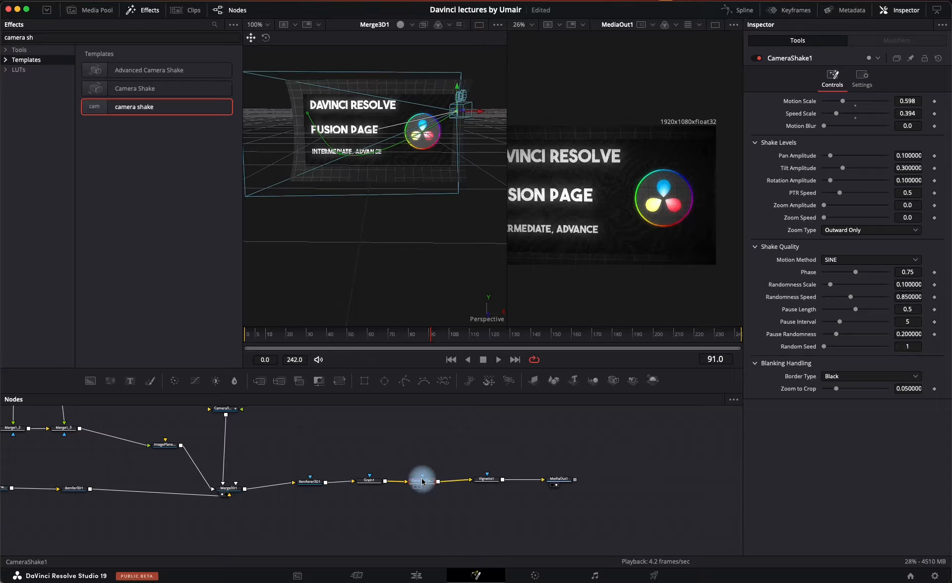
Play back the title to check the camera shake, and fine-tune the darkened edges produced by Vignette1.
key(space)
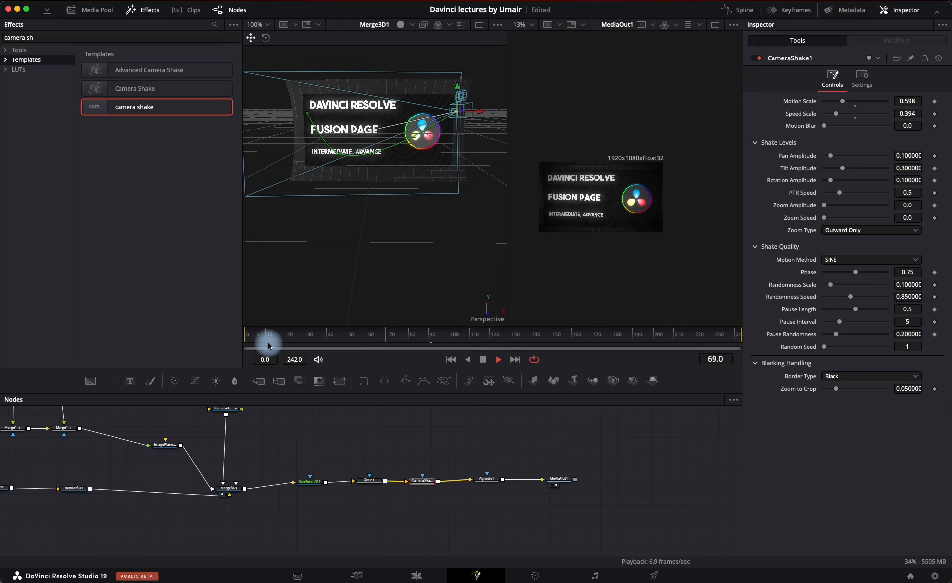
key(space)
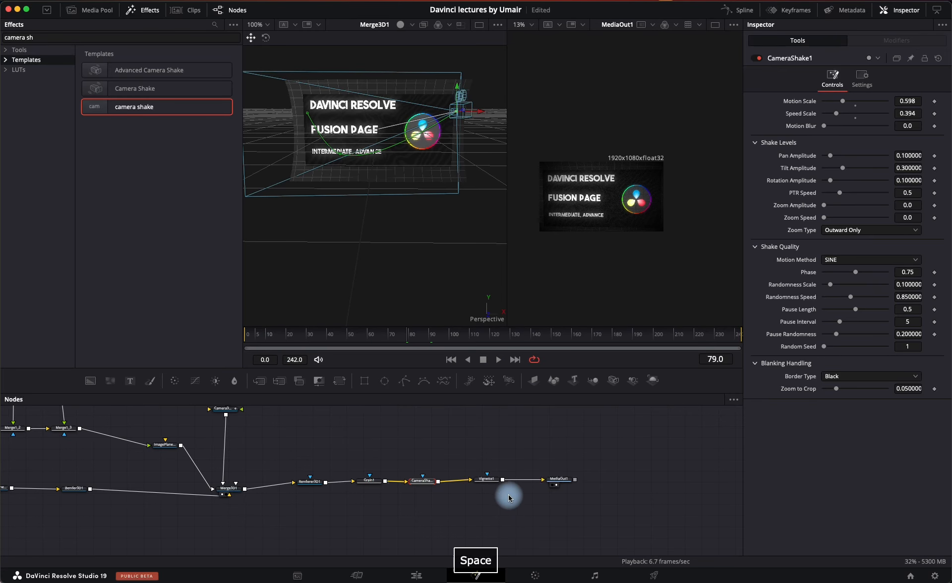
click(488, 479)
drag(868, 131, 880, 135)
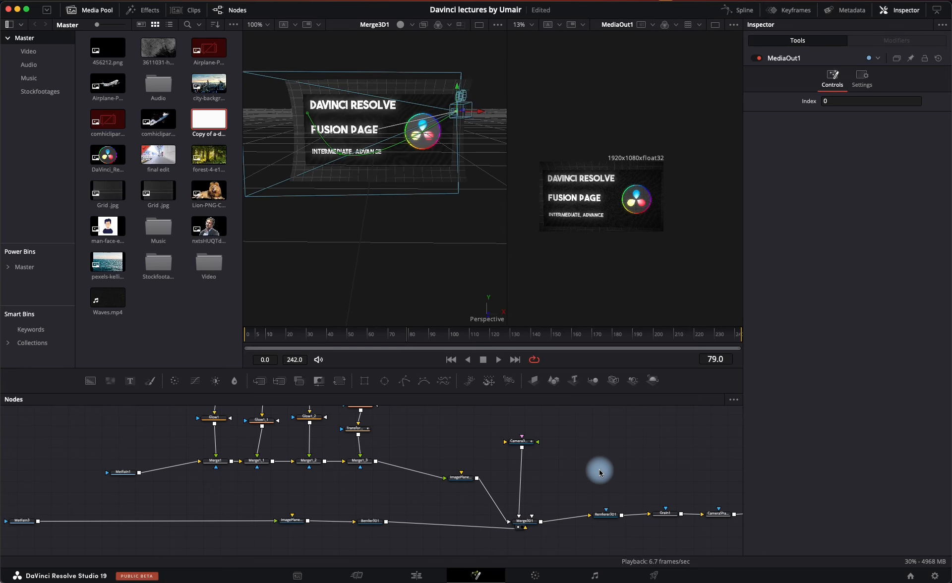
Enable motion blur on Renderer3D1 with Quality 5 and a Shutter Angle of 360.
scroll(600, 472, up, 4)
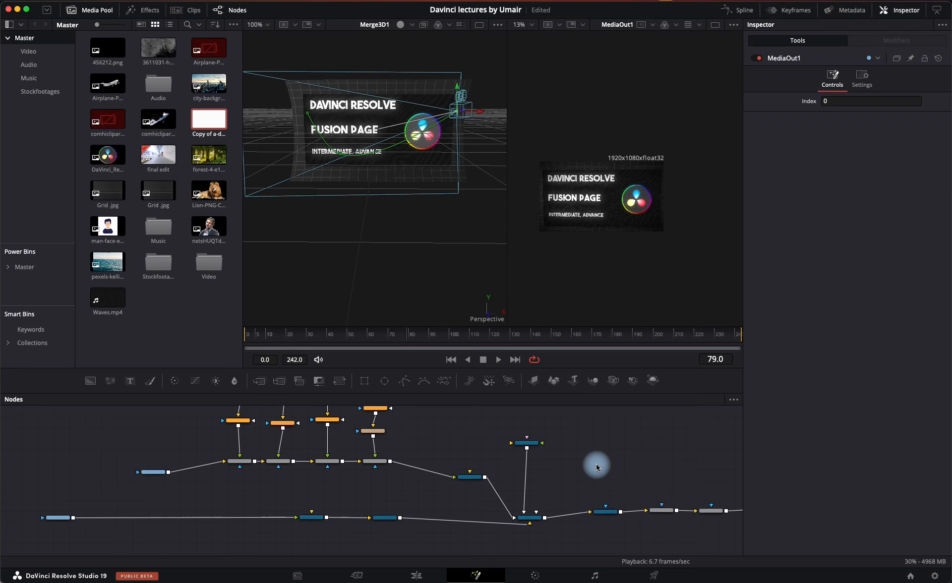
scroll(597, 465, down, 4)
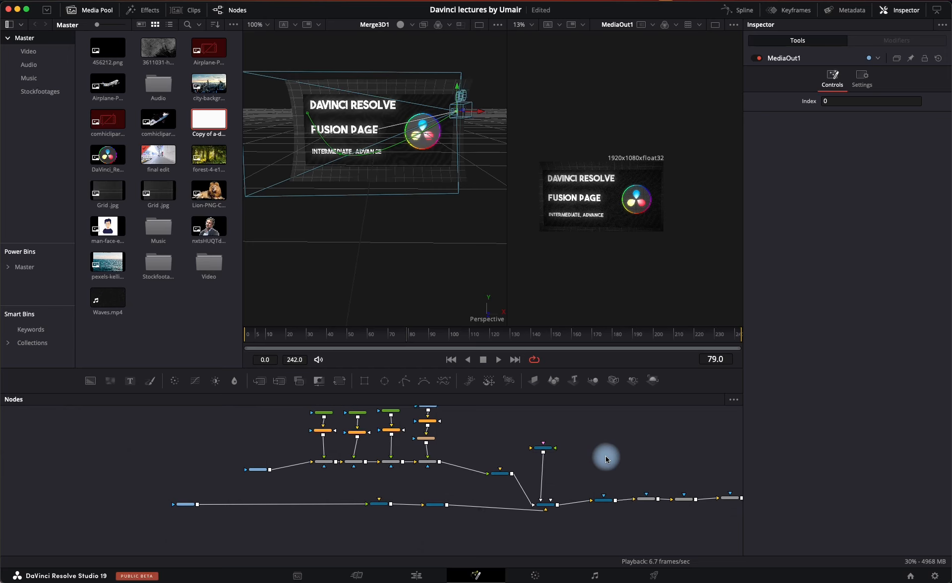
drag(614, 447, 424, 456)
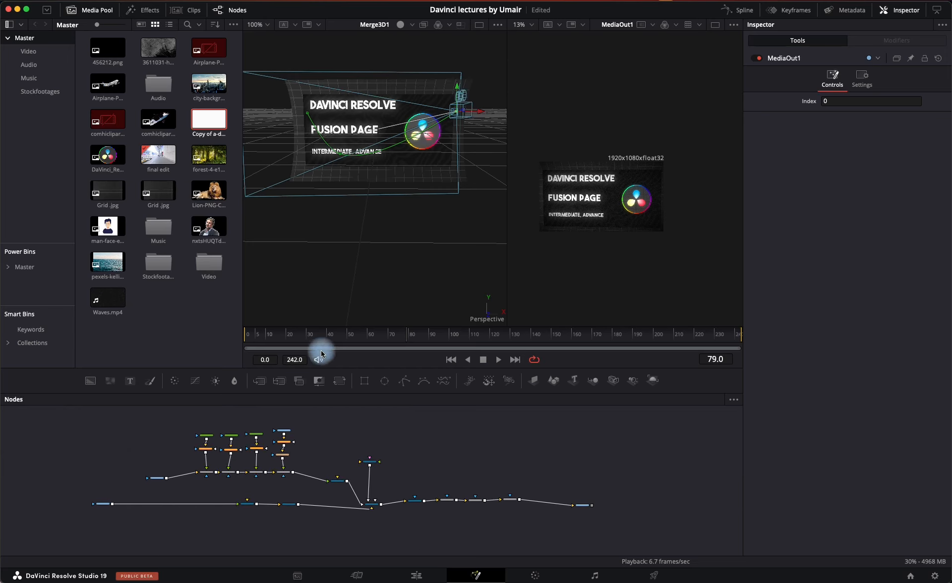
click(447, 469)
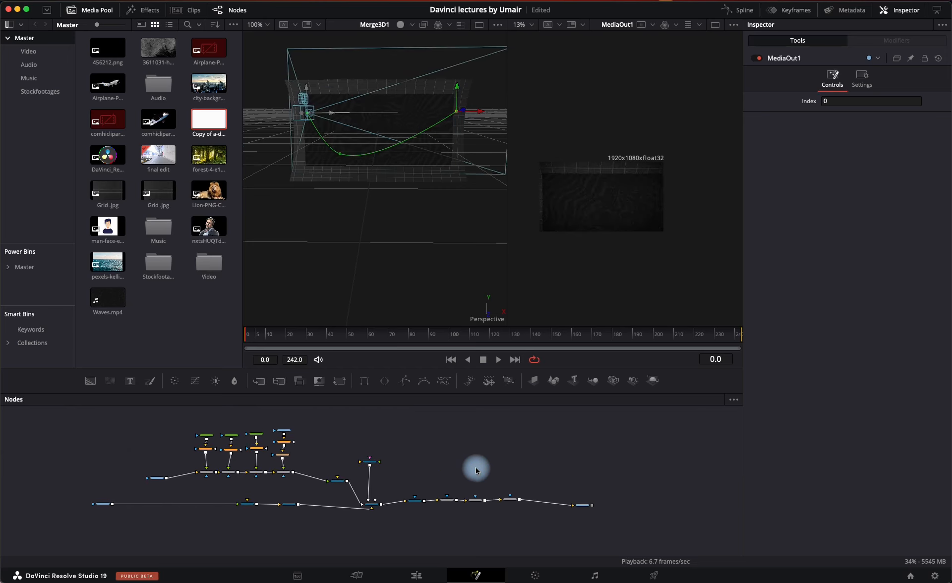
scroll(479, 471, up, 6)
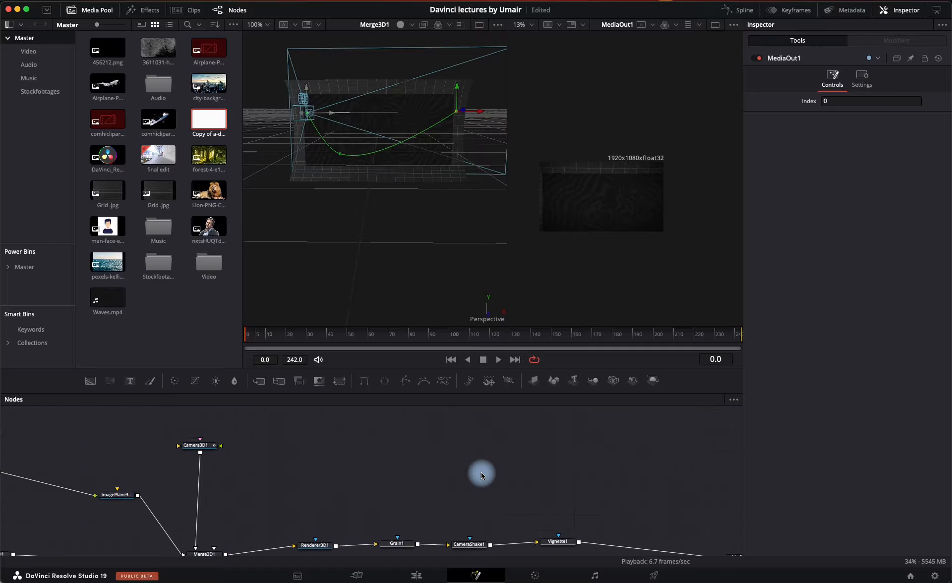
click(286, 488)
click(877, 107)
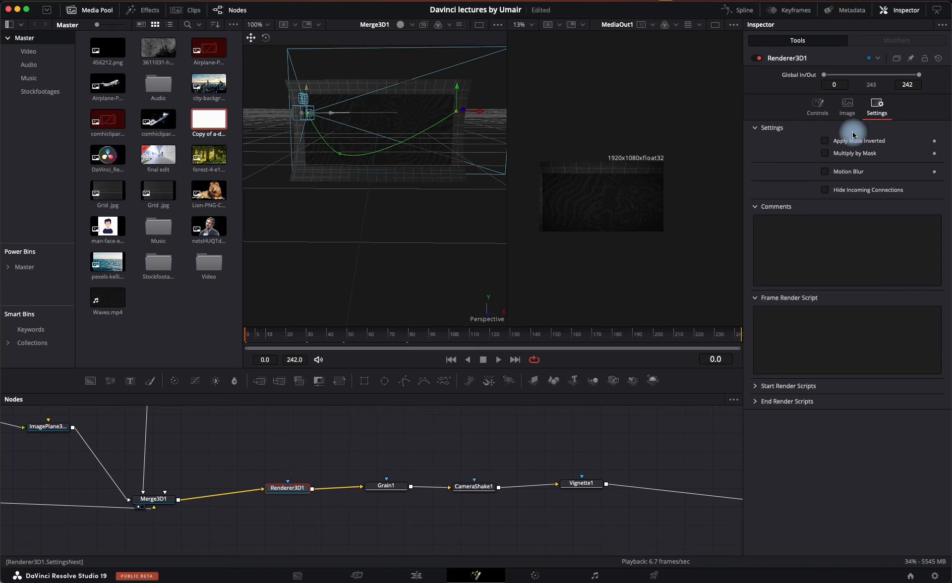
click(824, 172)
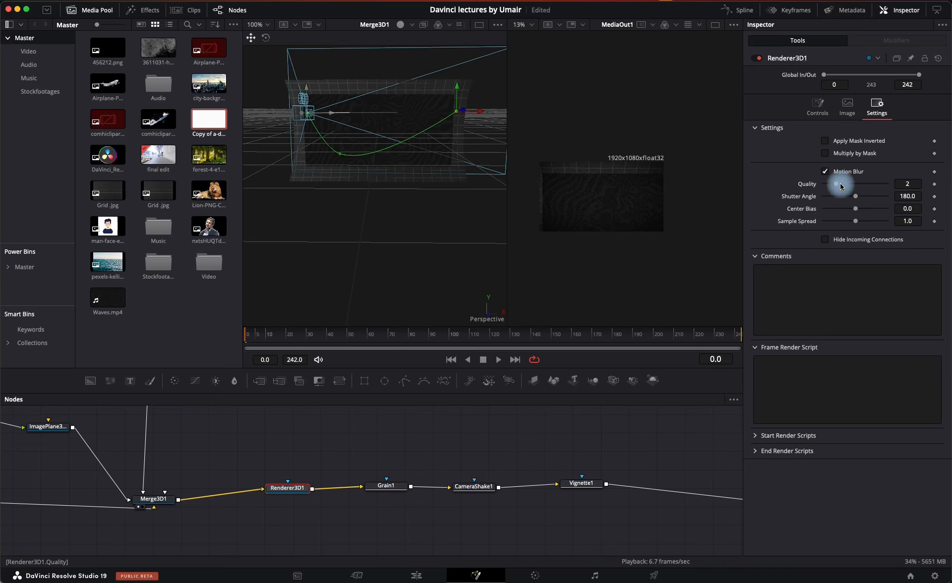
drag(861, 195, 937, 202)
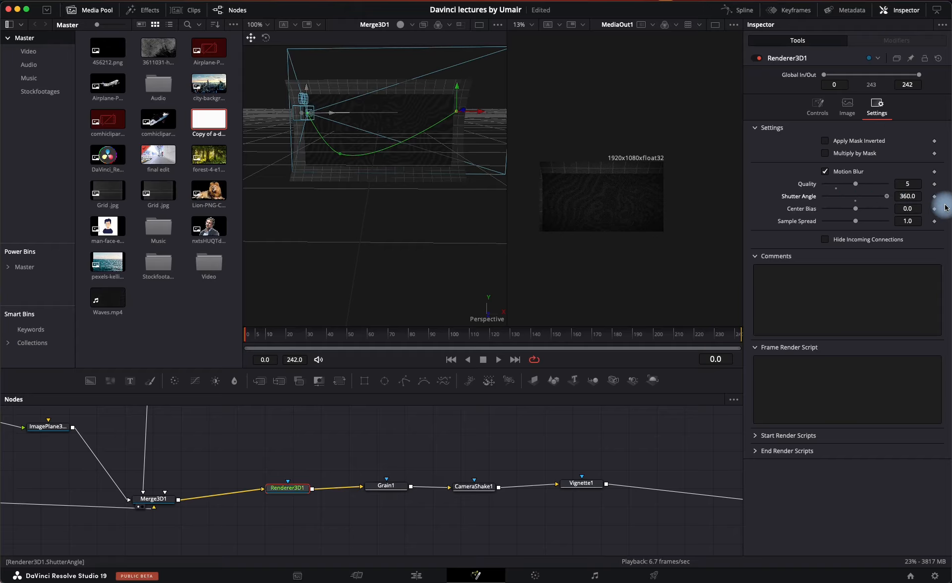
Play the title from its first frame and scrub ahead to frame 144 to check the motion blur.
scroll(360, 466, down, 5)
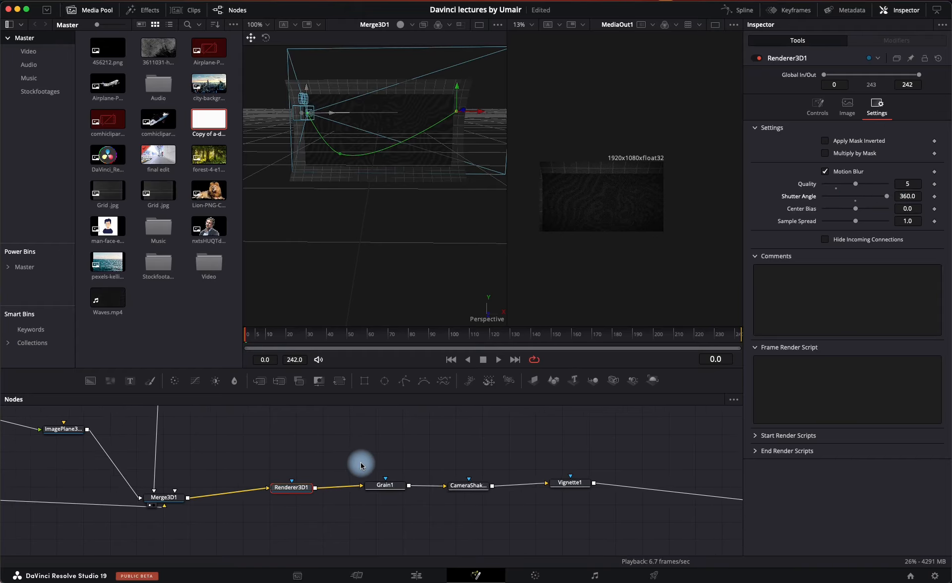
key(space)
drag(353, 448, 462, 439)
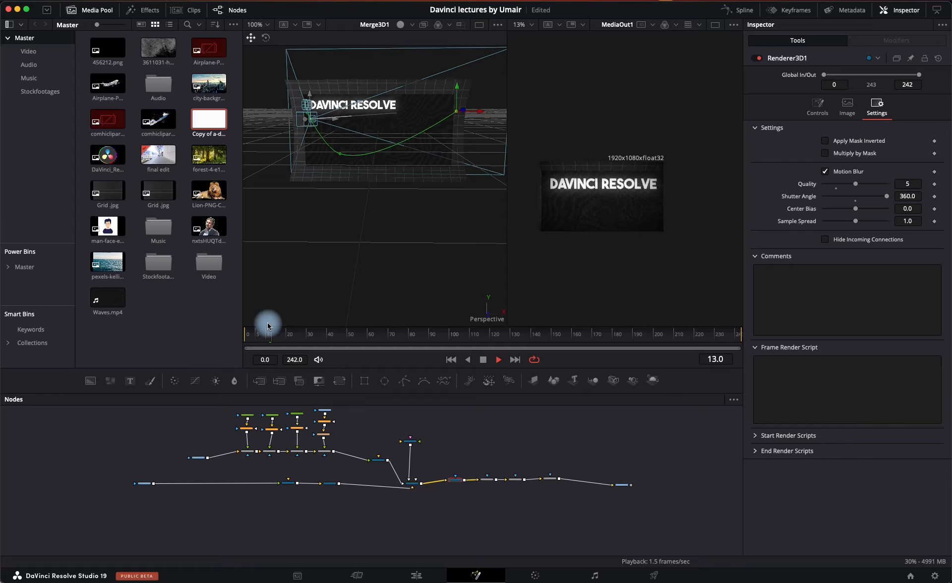
key(space)
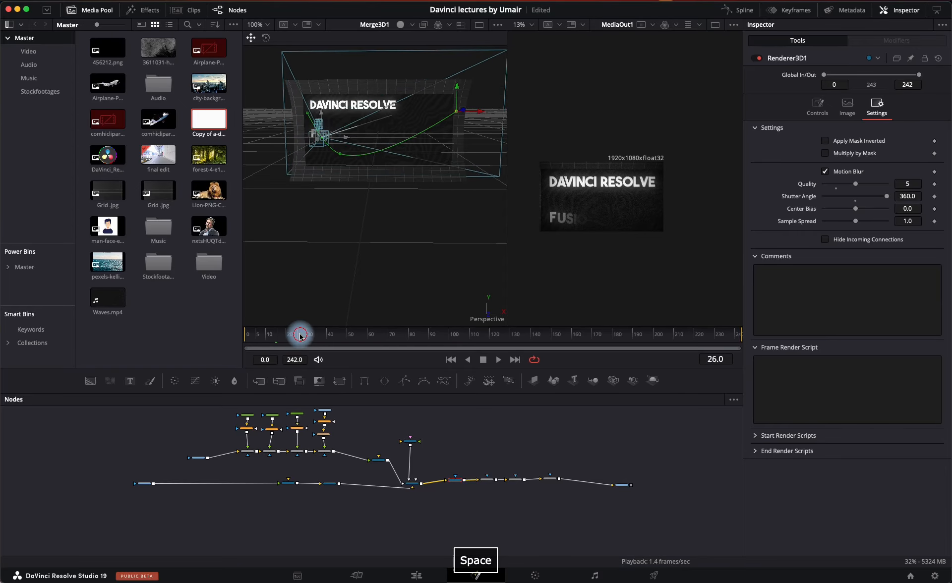
drag(283, 341, 540, 345)
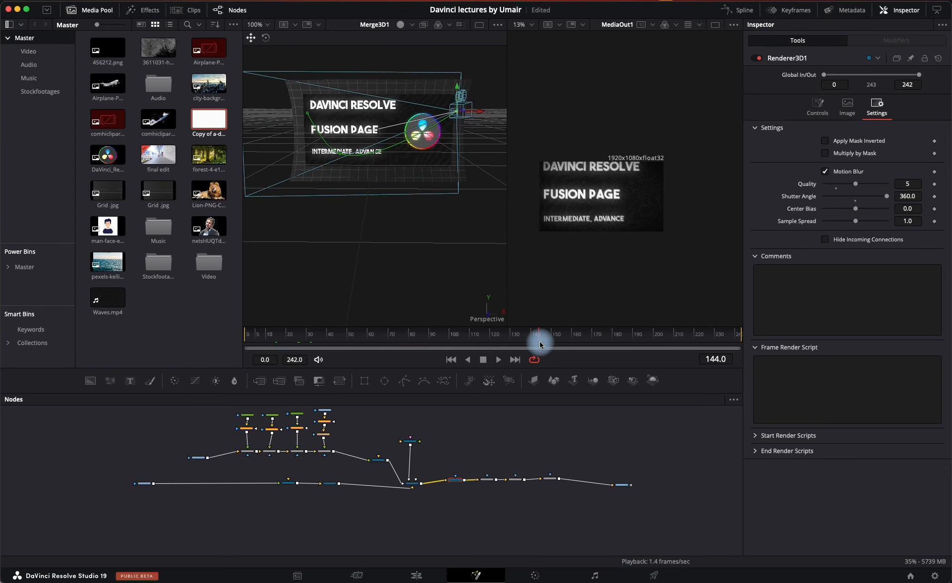